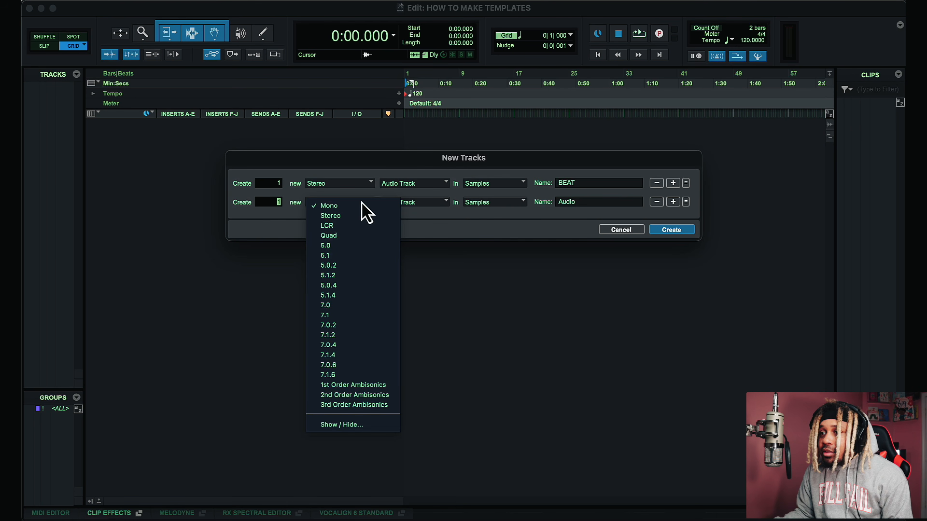
# Step: Set the second New Tracks row to a stereo Master Fader
pyautogui.click(351, 218)
pyautogui.click(414, 203)
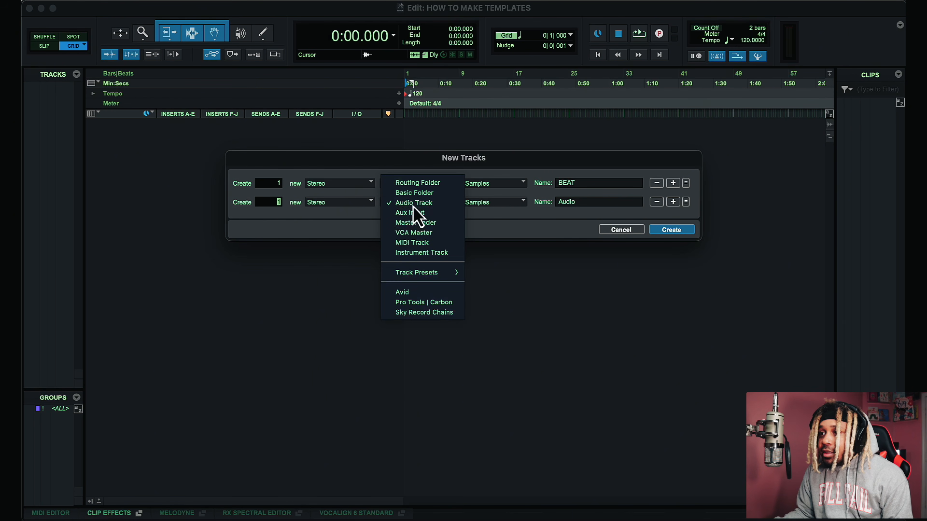
pyautogui.click(423, 223)
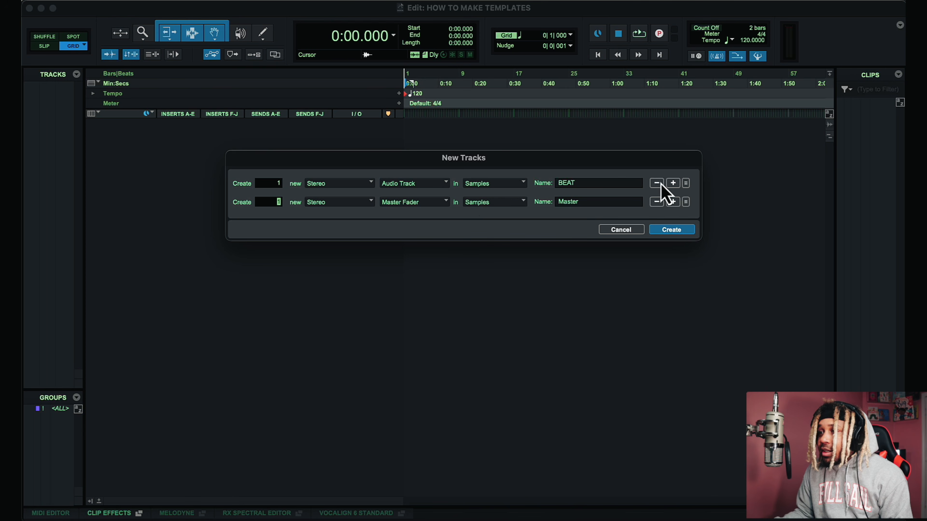
# Step: Add two mono audio track rows named REC TRACK and VOX
pyautogui.click(674, 184)
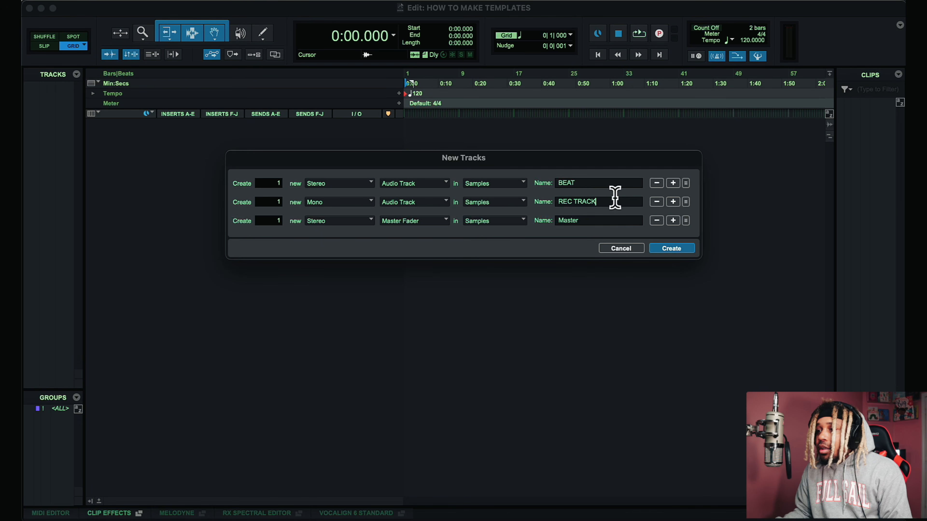
pyautogui.click(673, 202)
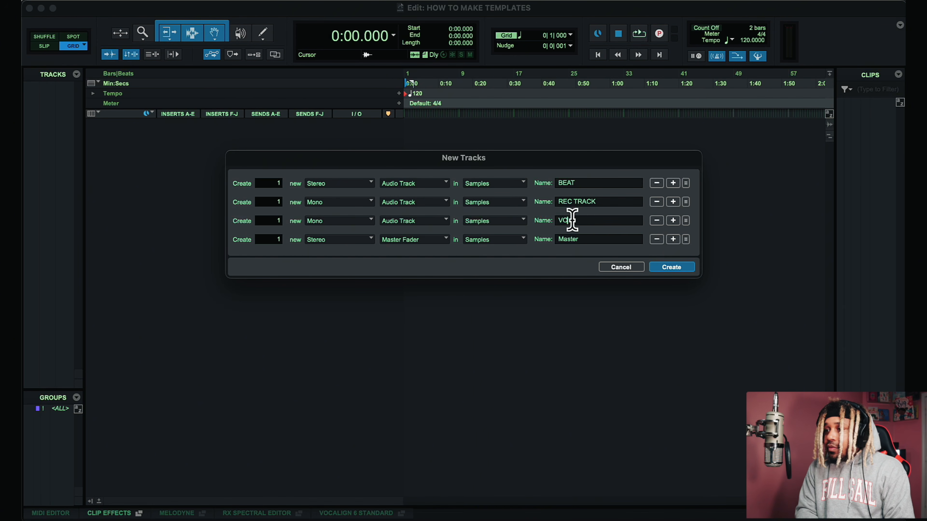
pyautogui.write('VOX')
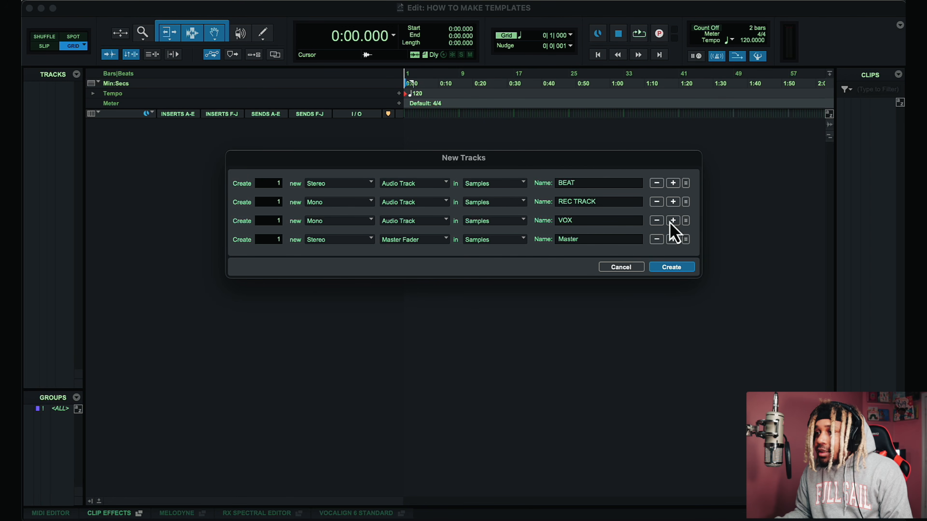
# Step: Add a mono Aux Input row and create all the new tracks
pyautogui.click(675, 204)
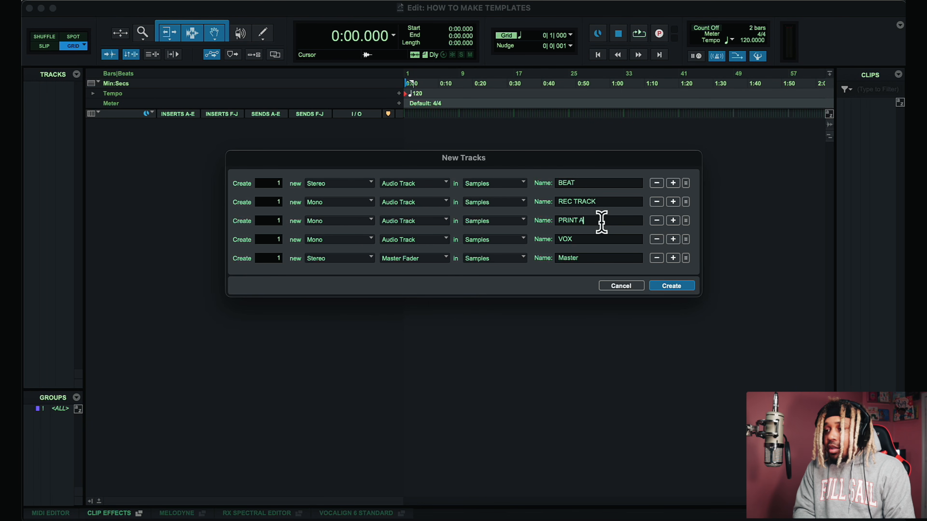
pyautogui.click(440, 221)
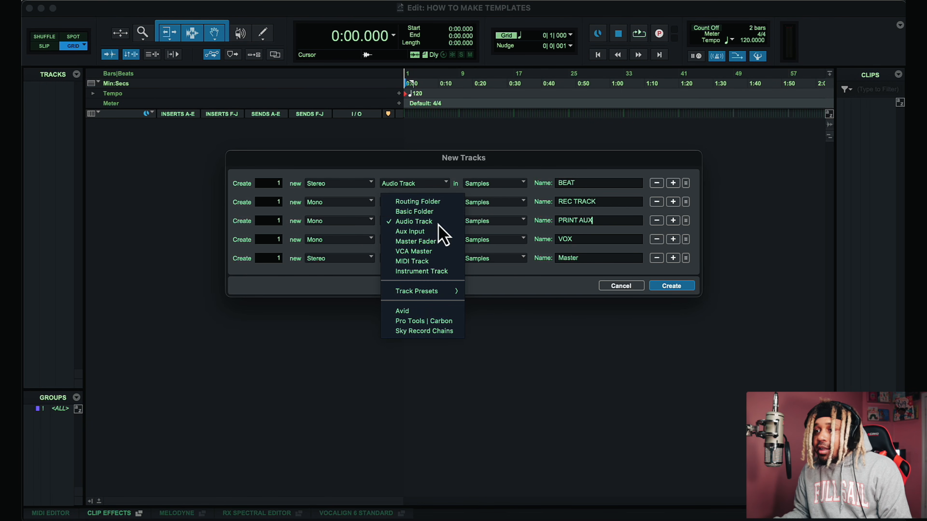
pyautogui.click(427, 231)
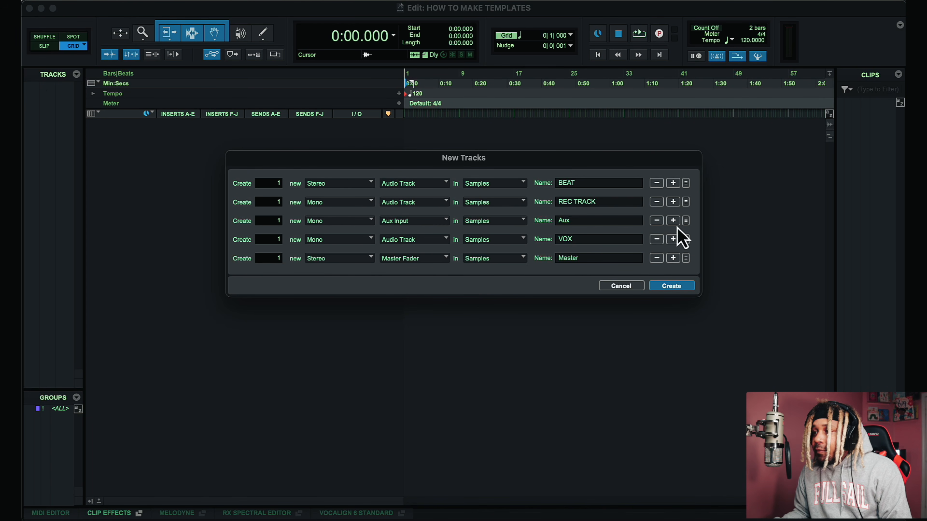
pyautogui.click(671, 285)
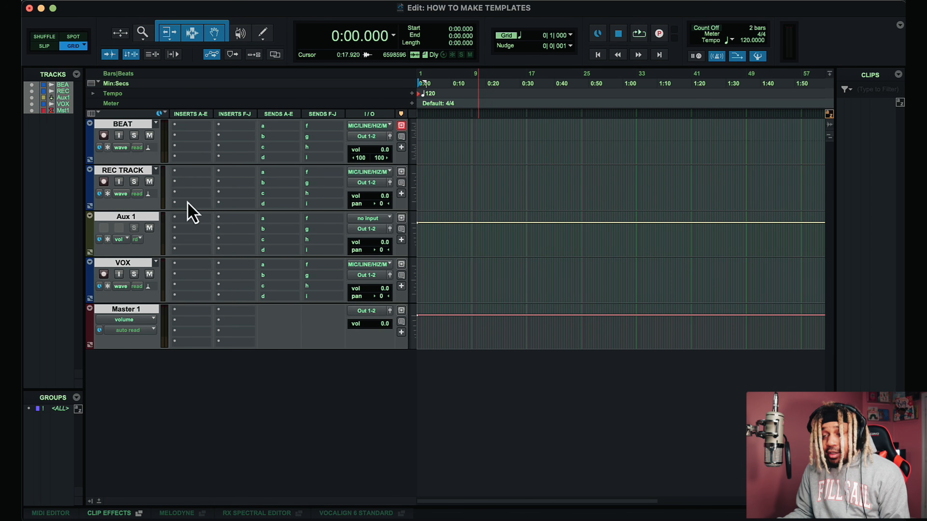
# Step: Move the Aux 1 track up so it sits directly below BEAT
pyautogui.click(134, 124)
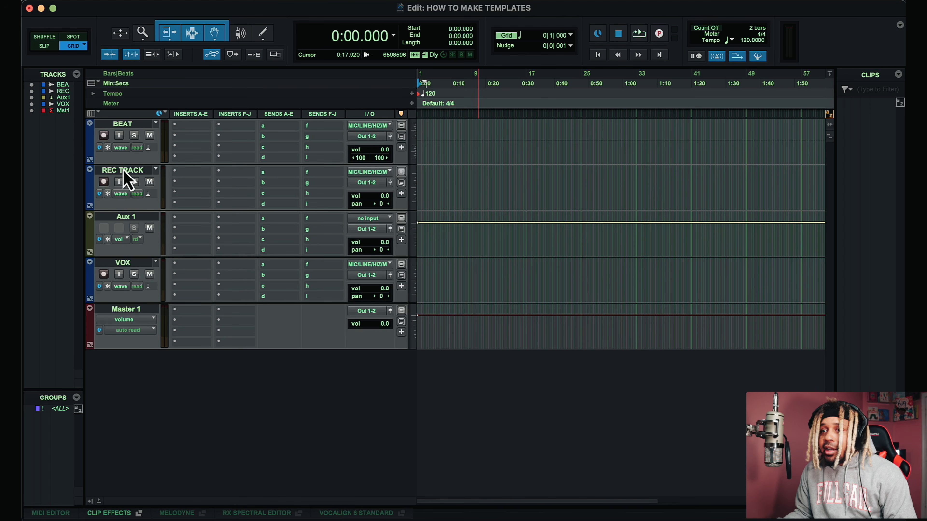
pyautogui.moveTo(137, 219); pyautogui.dragTo(140, 176)
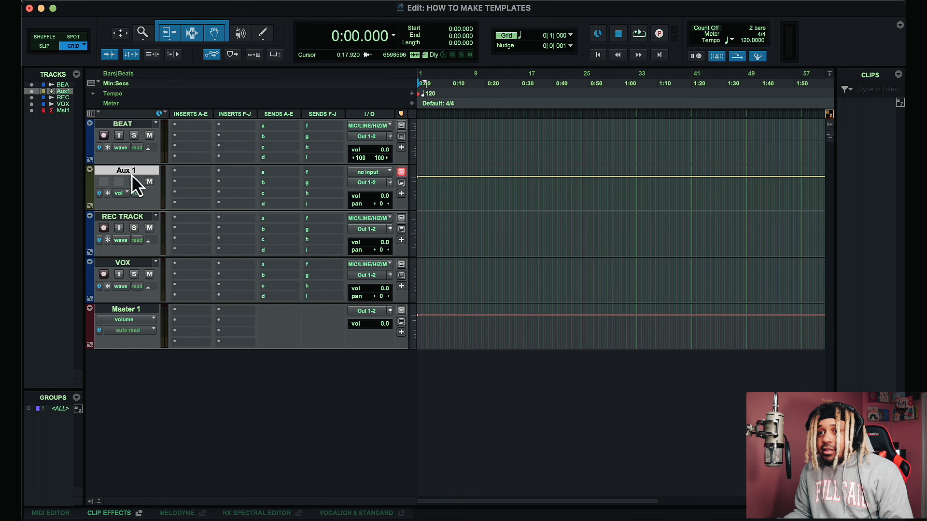
# Step: Rename the Aux 1 track to PRINT TRACK
pyautogui.rightClick(133, 171)
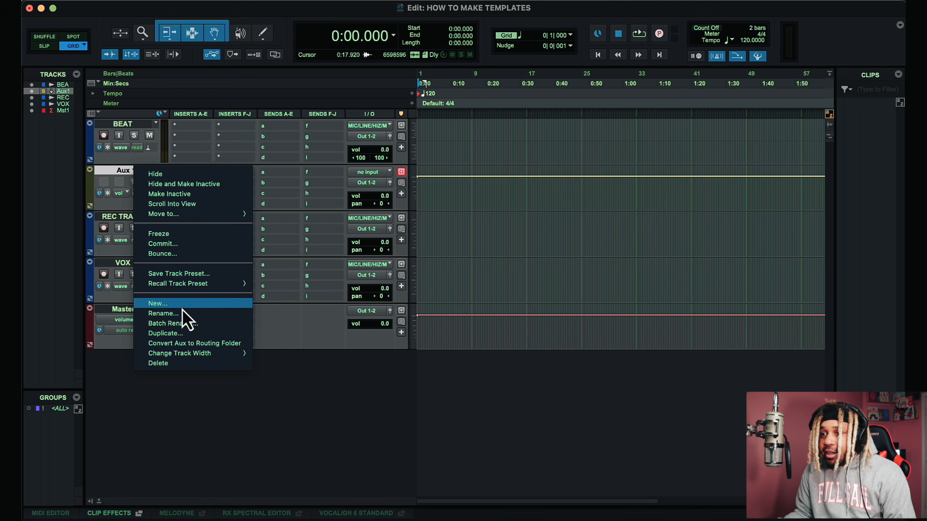
pyautogui.click(172, 313)
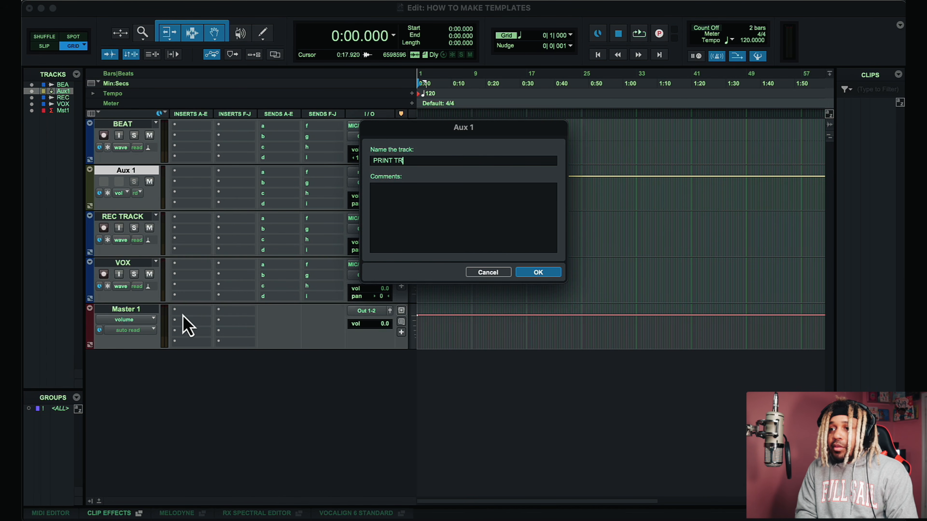
pyautogui.press('Return')
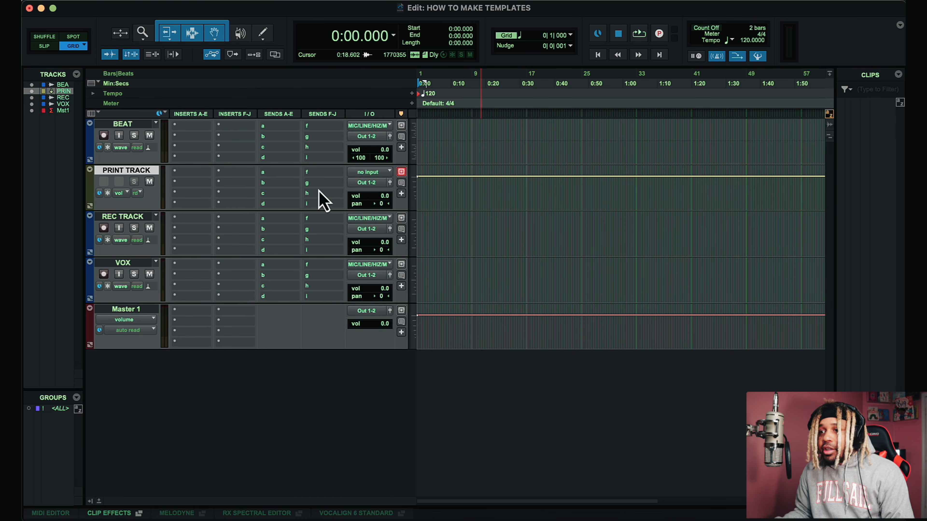
# Step: Set the PRINT TRACK input to the MIC/LINE/HIZ/M interface input
pyautogui.click(378, 174)
pyautogui.moveTo(400, 174)
pyautogui.click(464, 177)
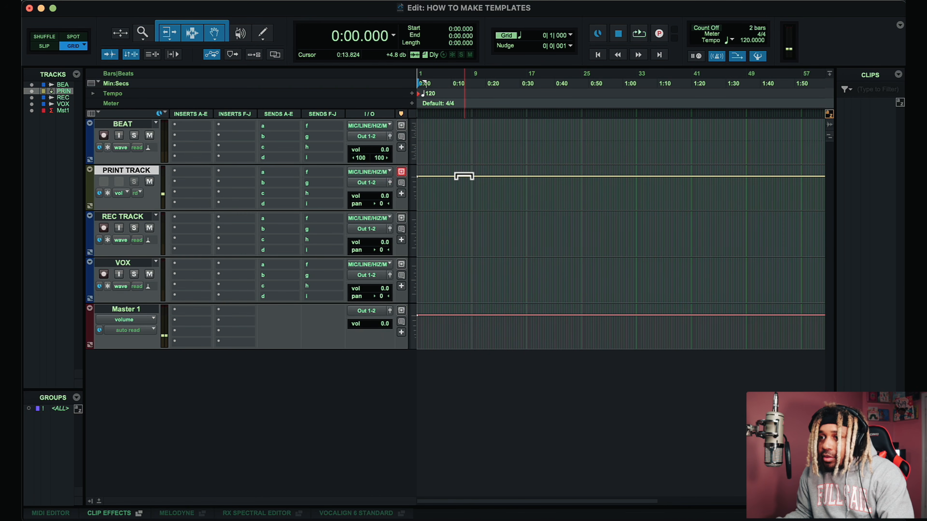
# Step: Set REC TRACK's input to no input and mute the track
pyautogui.click(366, 218)
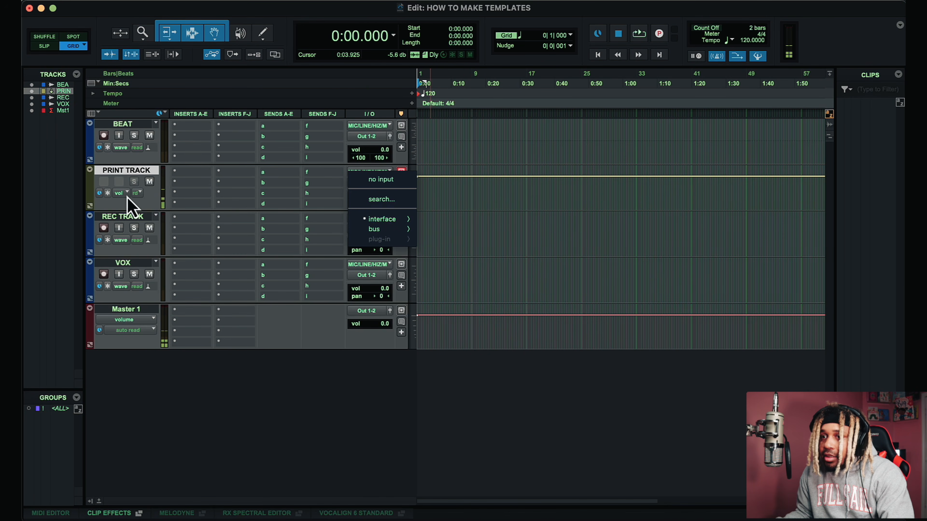
pyautogui.click(377, 185)
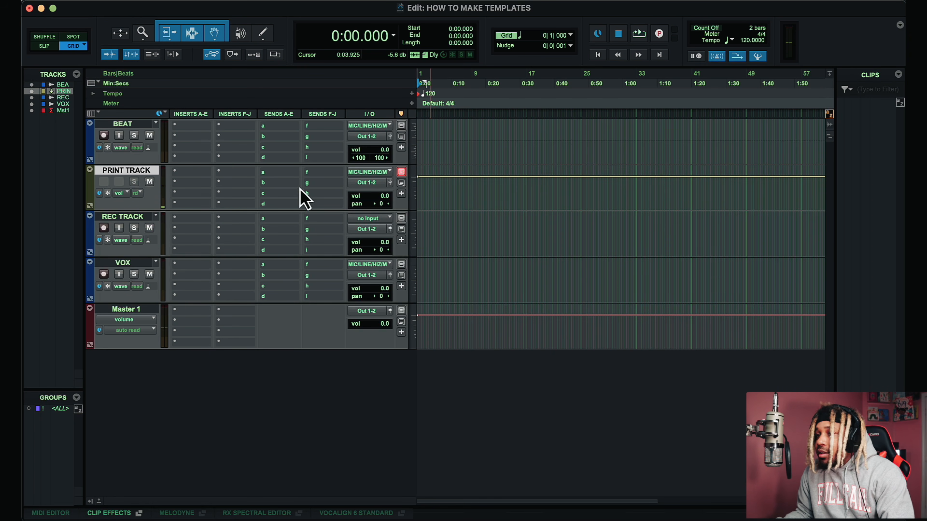
pyautogui.click(149, 228)
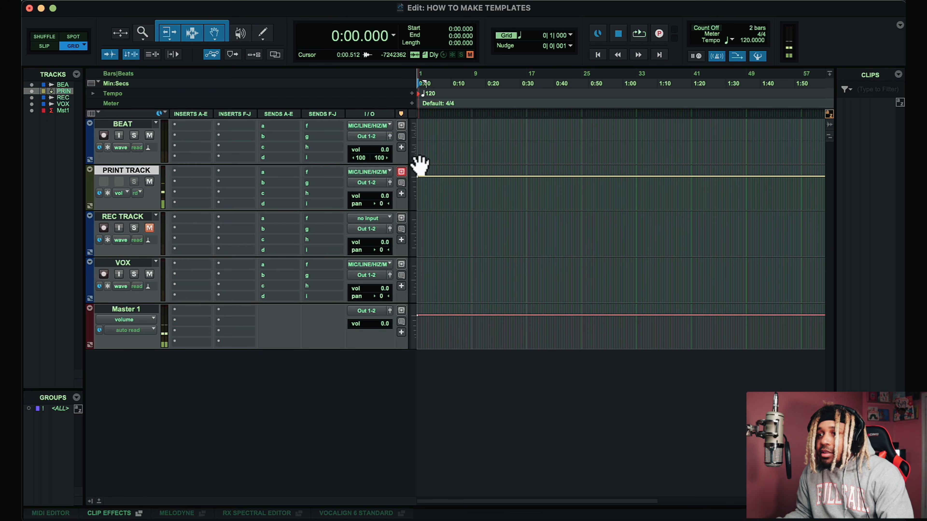
# Step: Route PRINT TRACK's output to REC TRACK
pyautogui.click(366, 184)
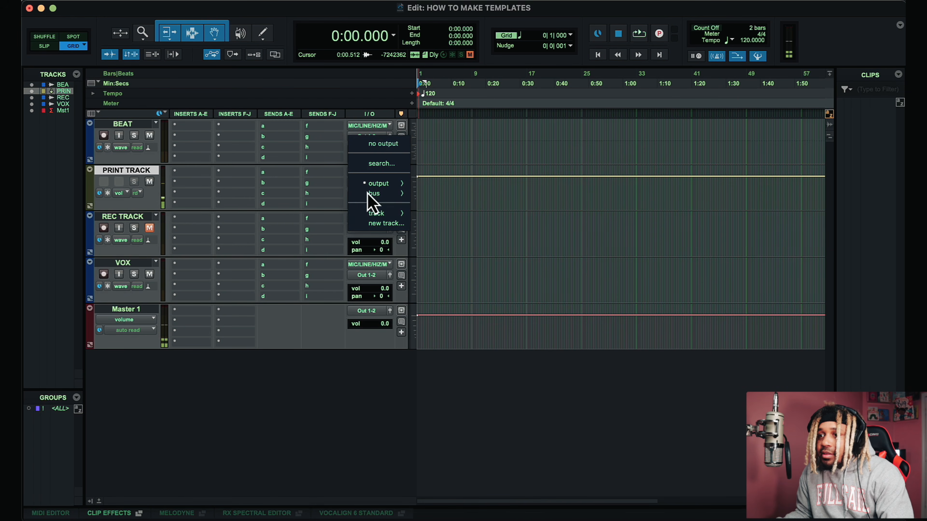
pyautogui.moveTo(376, 213)
pyautogui.click(449, 225)
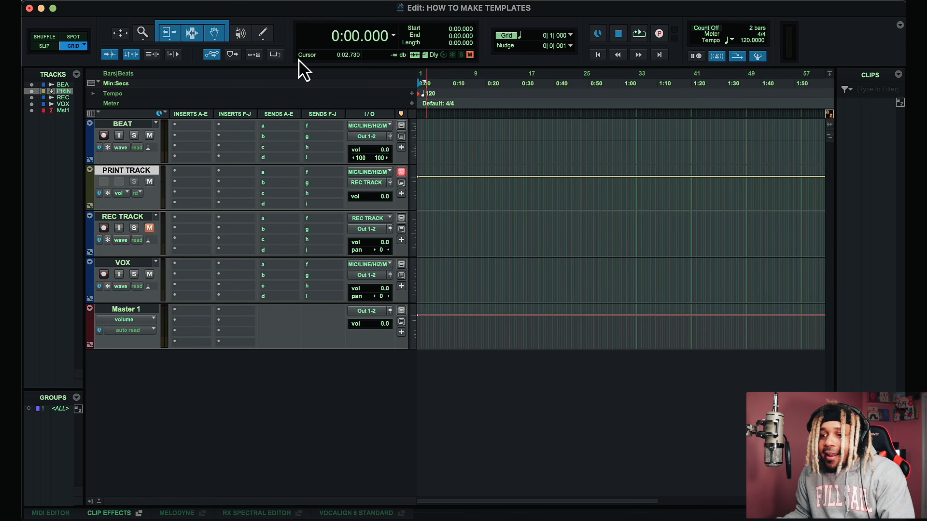
# Step: Switch to Ableton Live, set the 3 Audio track's monitoring to Off, and return to Pro Tools
pyautogui.click(237, 513)
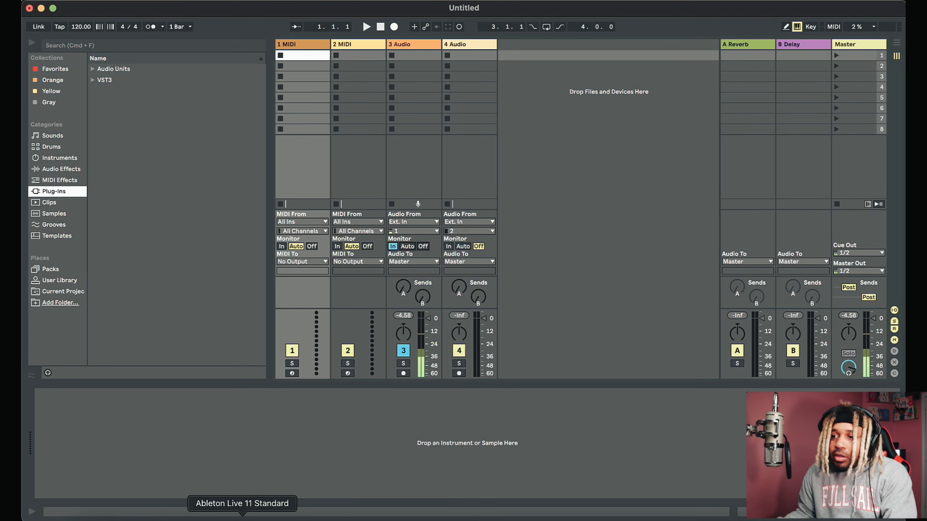
pyautogui.click(423, 246)
pyautogui.click(434, 519)
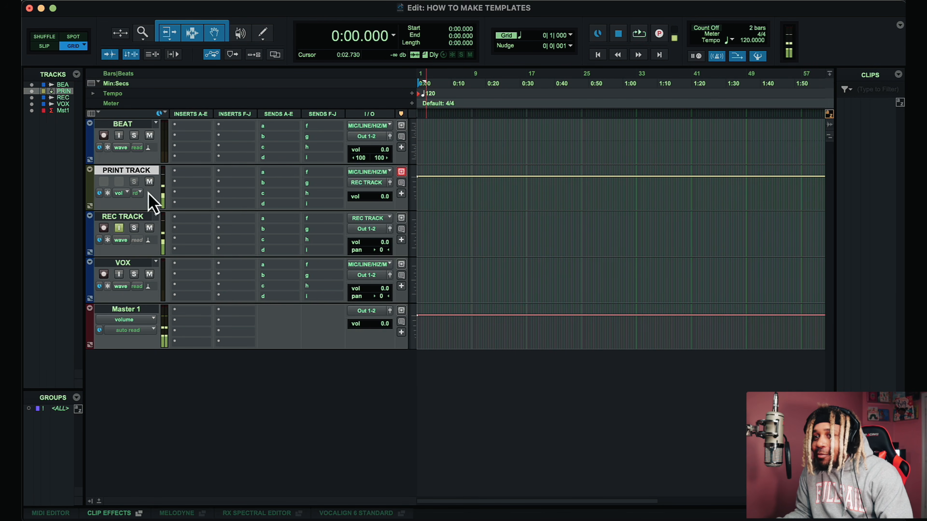
# Step: Record-enable REC TRACK and select the VOX track
pyautogui.click(104, 228)
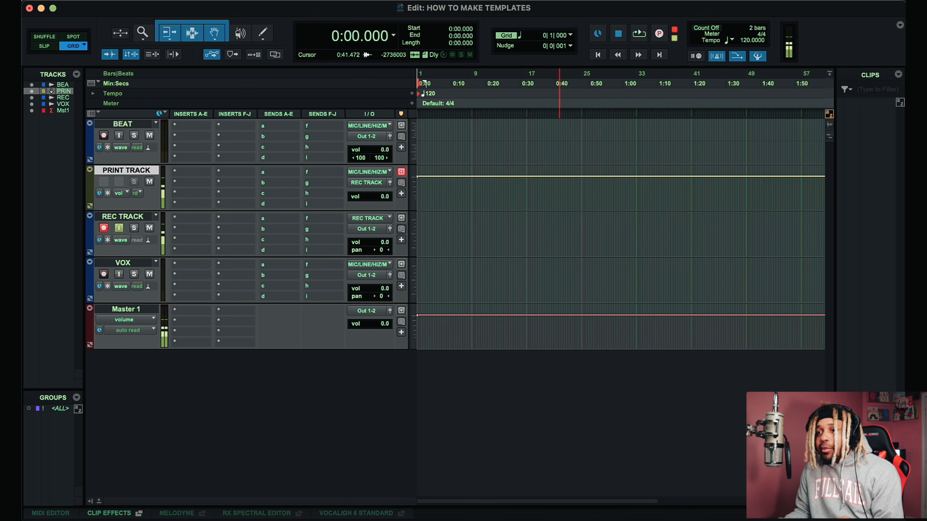
pyautogui.click(140, 263)
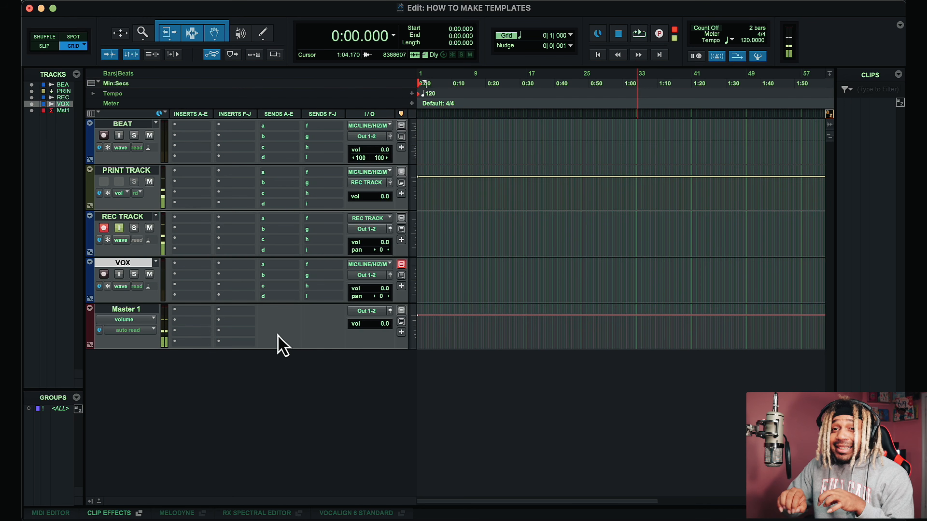
# Step: Disable the conductor track and set the manual tempo to 100
pyautogui.click(758, 56)
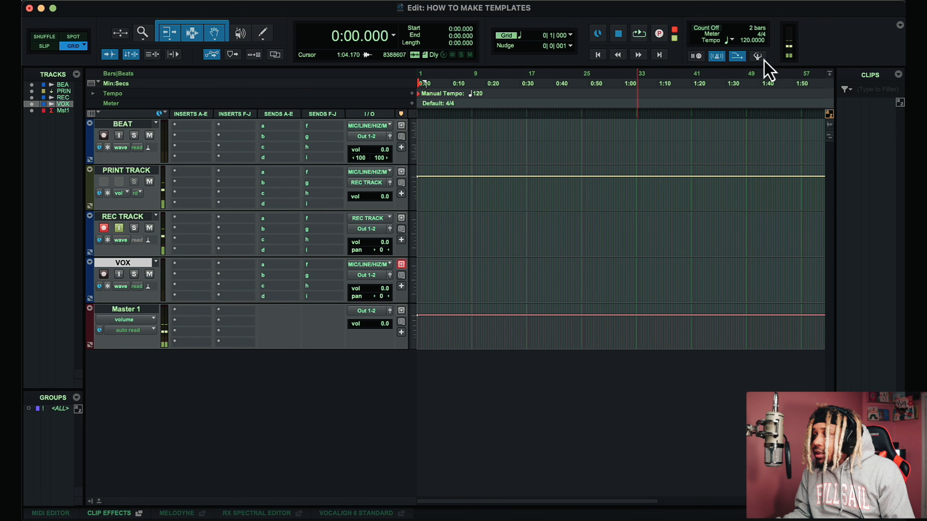
pyautogui.click(746, 40)
pyautogui.write('100')
pyautogui.press('Return')
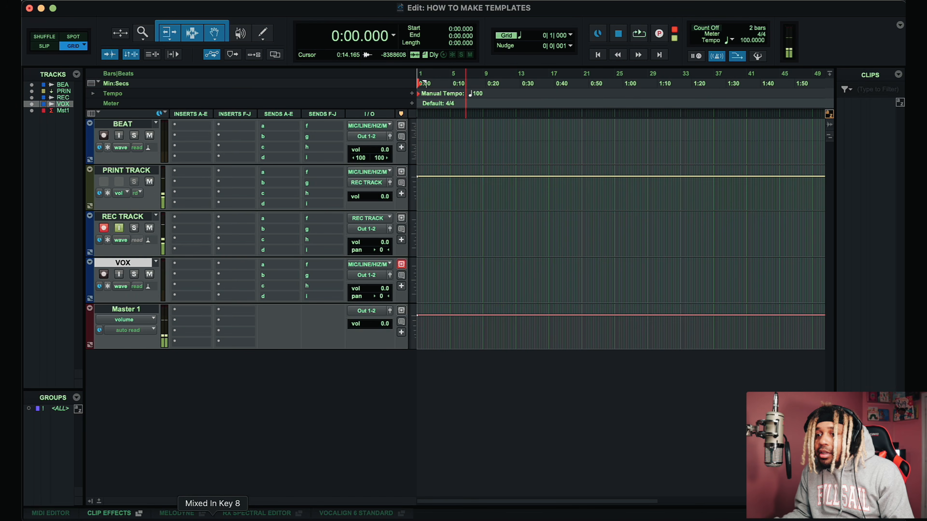
# Step: Open Mixed In Key 8 and drag the 'Reloading' beat onto the BEAT track
pyautogui.click(211, 515)
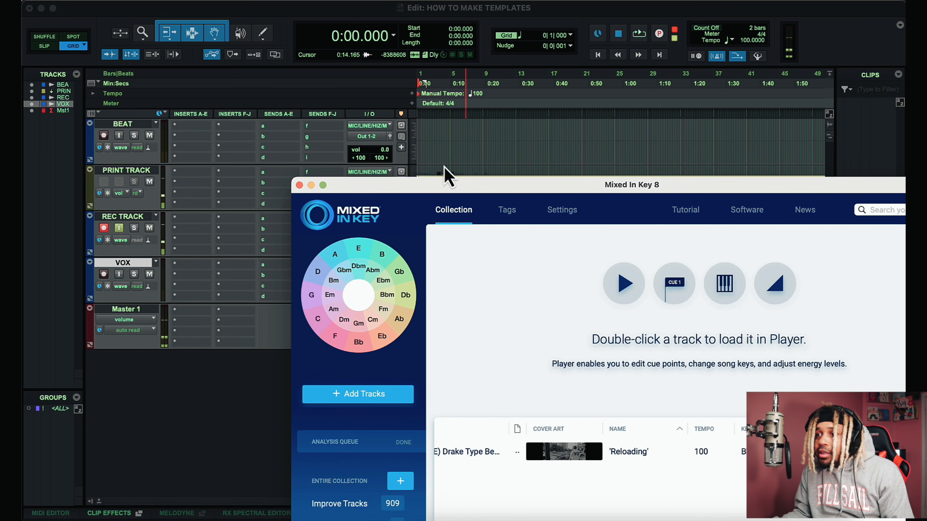
pyautogui.moveTo(427, 153); pyautogui.dragTo(421, 140)
pyautogui.click(452, 172)
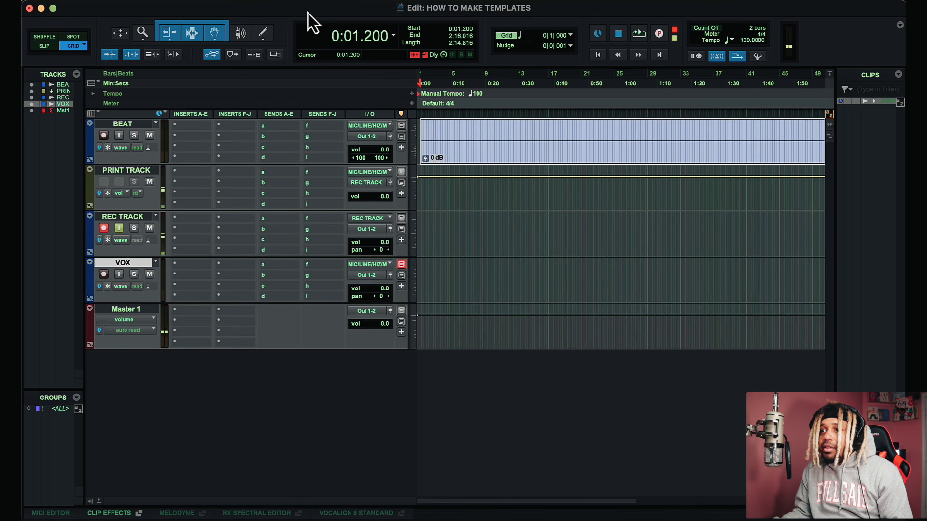
# Step: Lower the BEAT track's volume to -6.6 dB
pyautogui.press('t')
pyautogui.press('t')
pyautogui.press('t')
pyautogui.press('t')
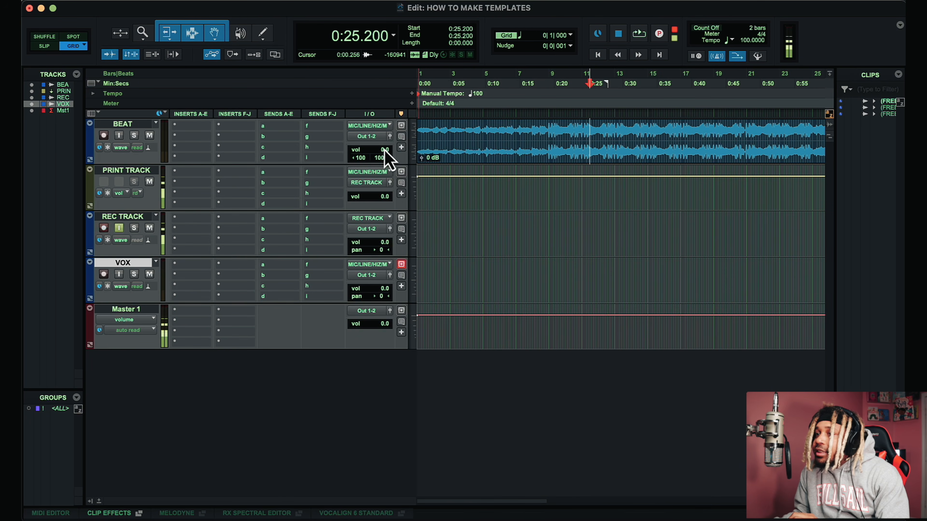
pyautogui.moveTo(386, 150); pyautogui.dragTo(384, 157)
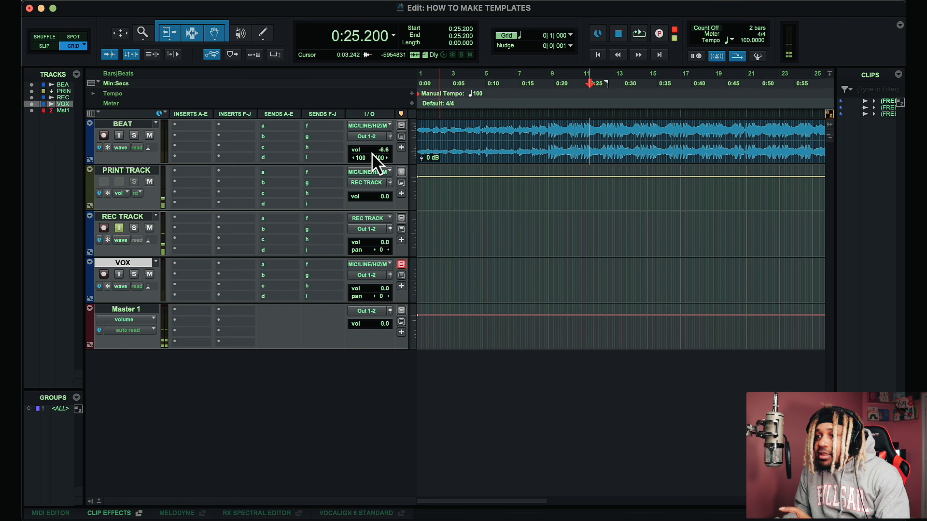
# Step: Play the beat and place the edit cursor at about 0:19.200
pyautogui.click(548, 130)
pyautogui.press('space')
pyautogui.press('super+bracketright')
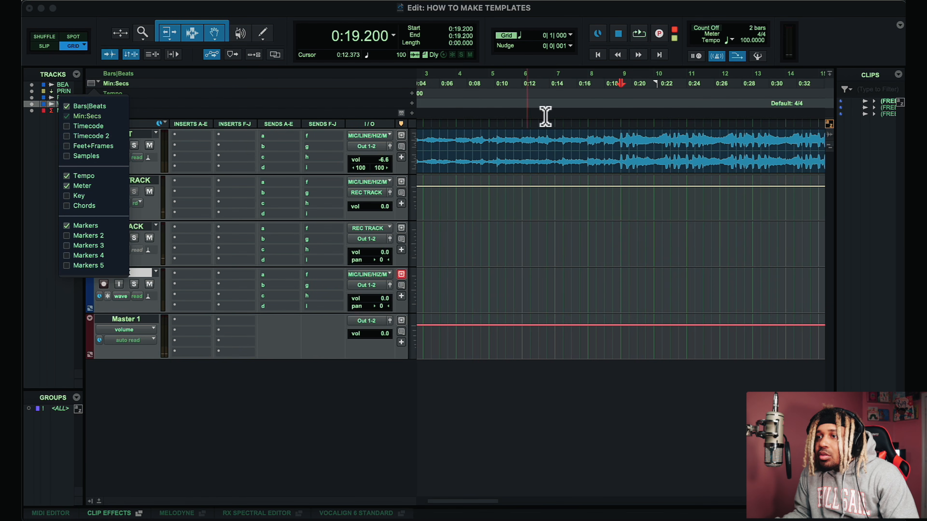
pyautogui.click(620, 125)
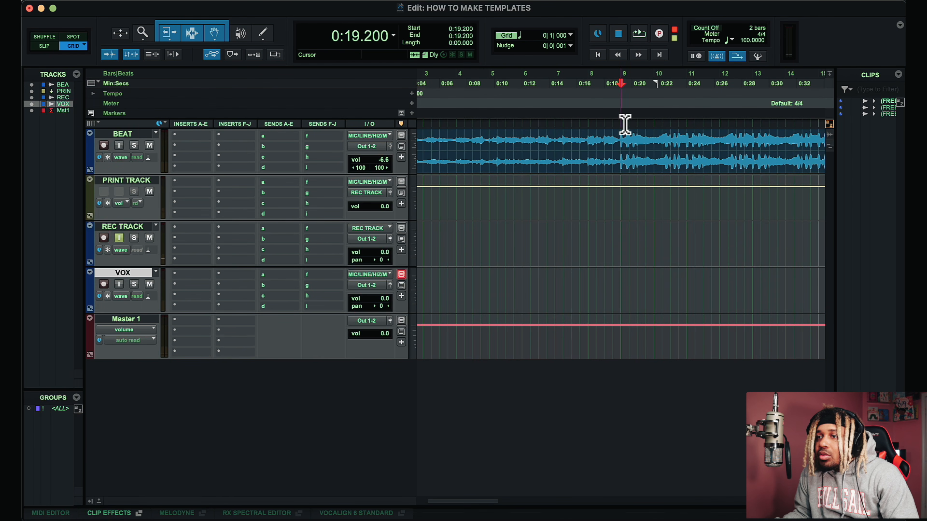
# Step: Add a new marker named HOOK DROP at the edit cursor position
pyautogui.click(411, 113)
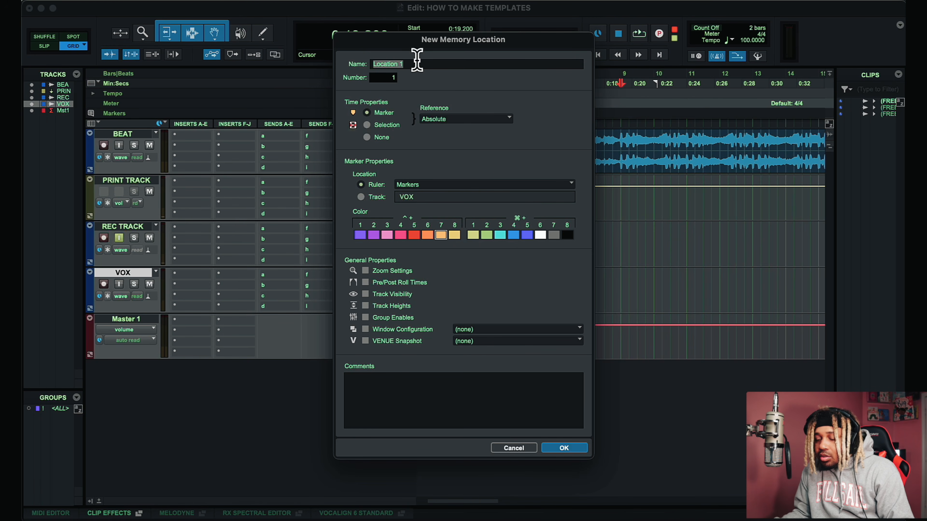
pyautogui.write('BEA')
pyautogui.press('BackSpace')
pyautogui.press('BackSpace')
pyautogui.press('BackSpace')
pyautogui.write('HOOK')
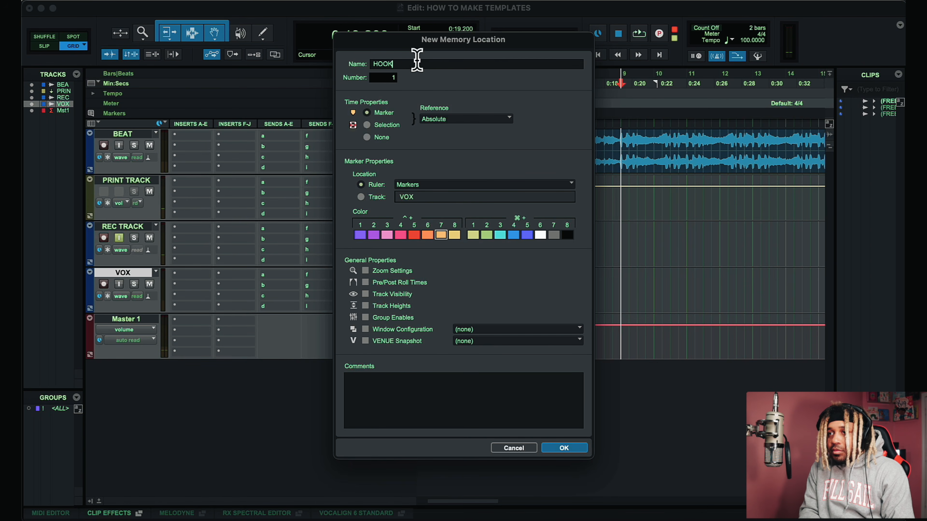
pyautogui.write(' DROP')
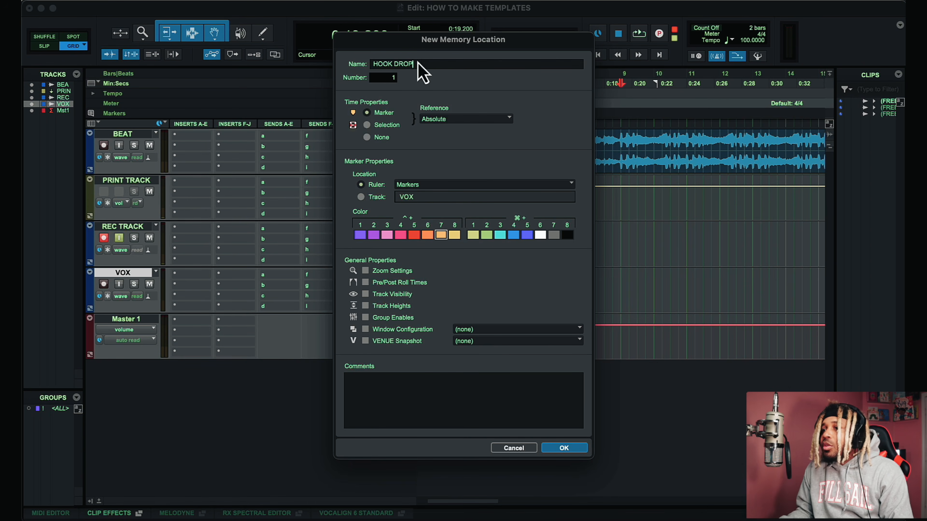
pyautogui.press('Return')
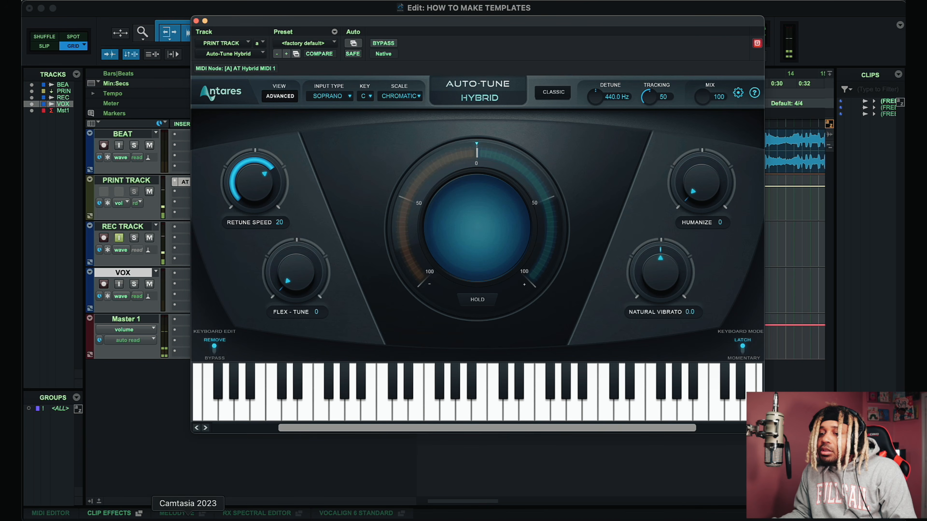
pyautogui.click(196, 21)
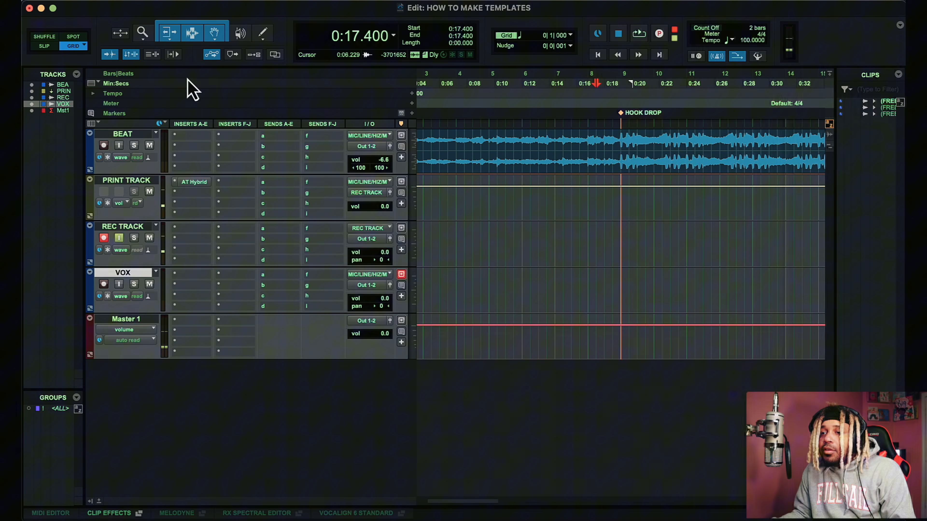
# Step: Insert Auto-Key (stereo) on the BEAT track and play the beat so it listens for the key
pyautogui.click(203, 148)
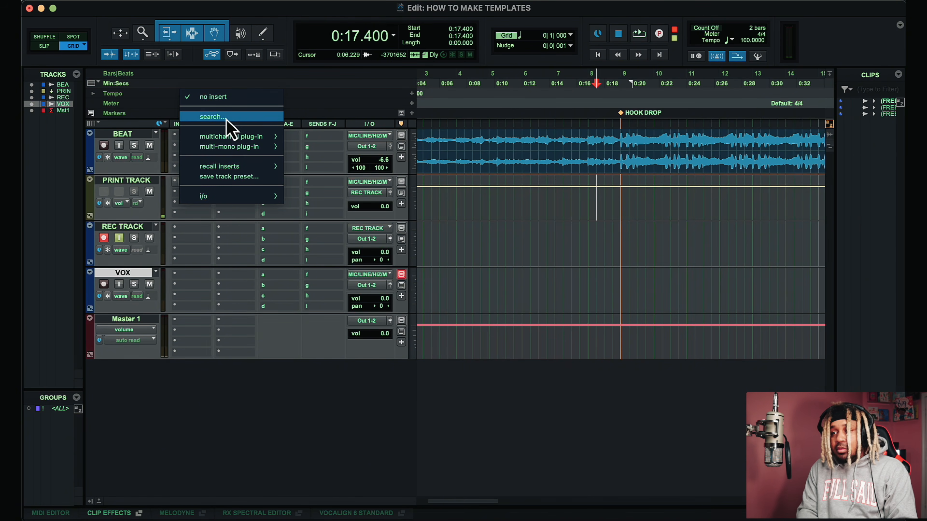
pyautogui.click(227, 118)
pyautogui.write('auto')
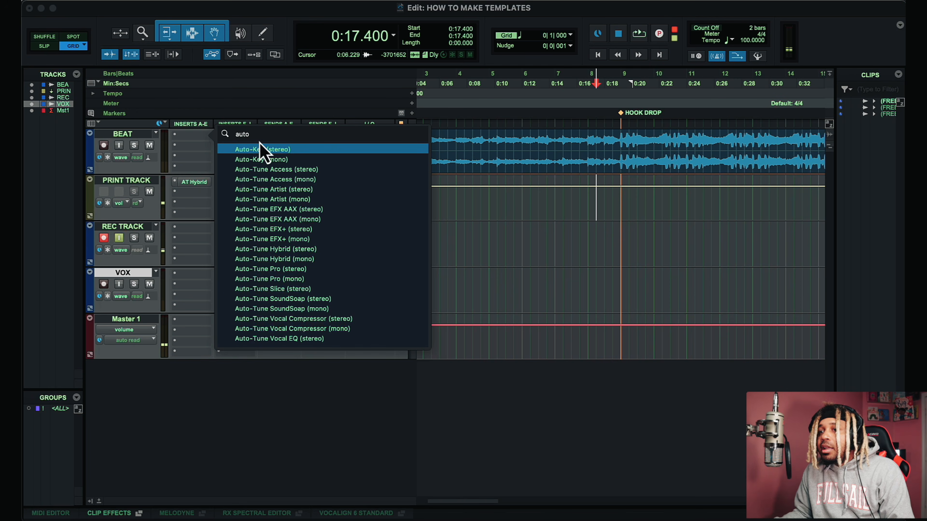
pyautogui.click(268, 149)
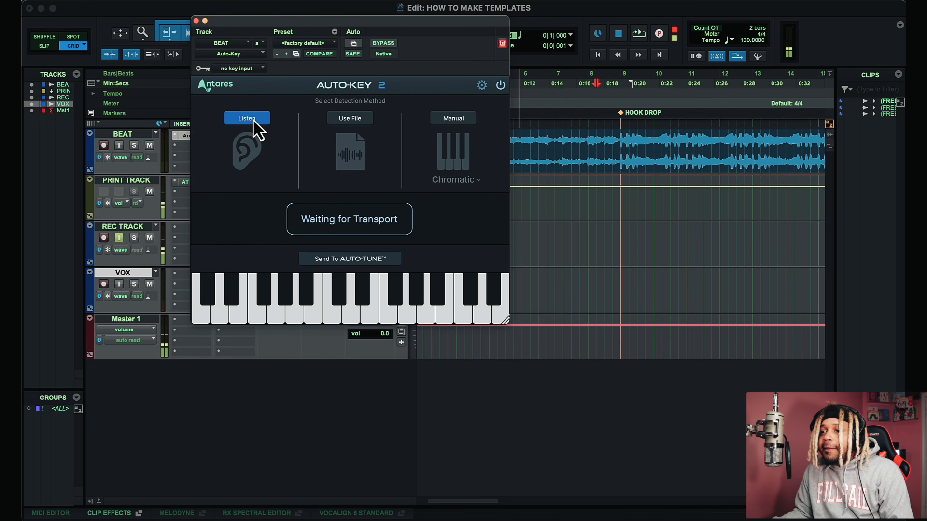
pyautogui.press('space')
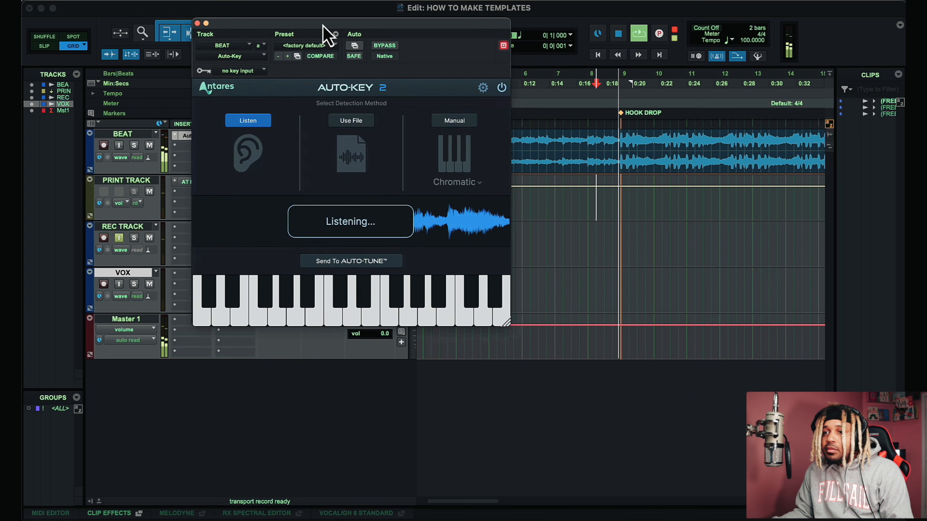
pyautogui.moveTo(320, 22); pyautogui.dragTo(485, 94)
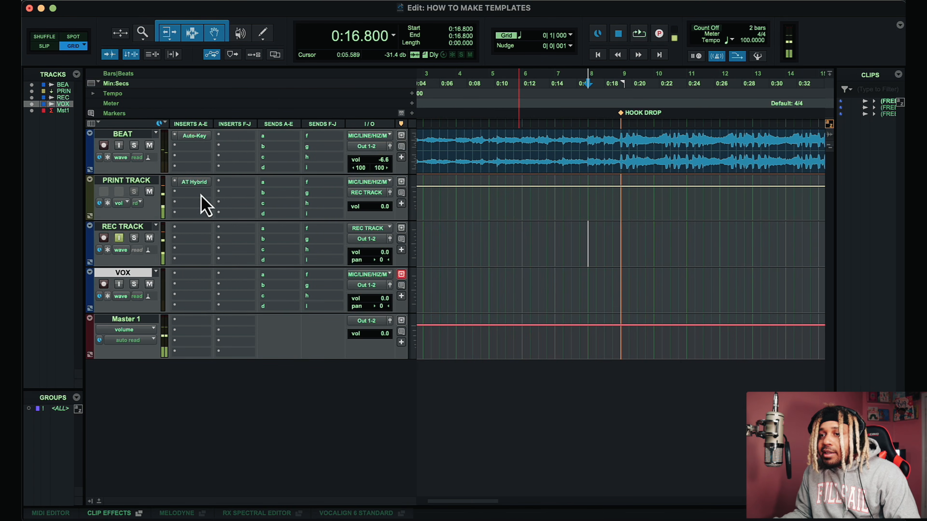
# Step: Insert the UADx SSL E Channel Strip (mono) plug-in on the PRINT TRACK below AT Hybrid
pyautogui.click(201, 195)
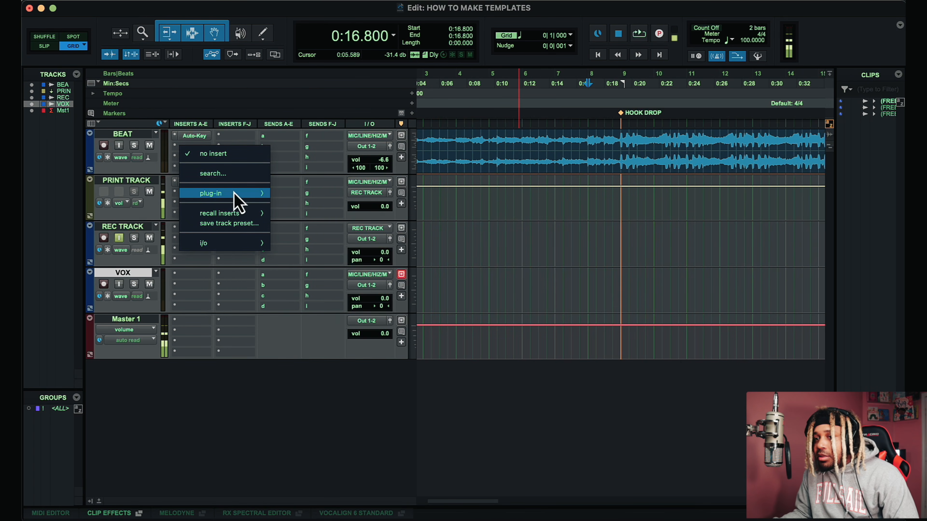
pyautogui.moveTo(238, 198)
pyautogui.moveTo(351, 186)
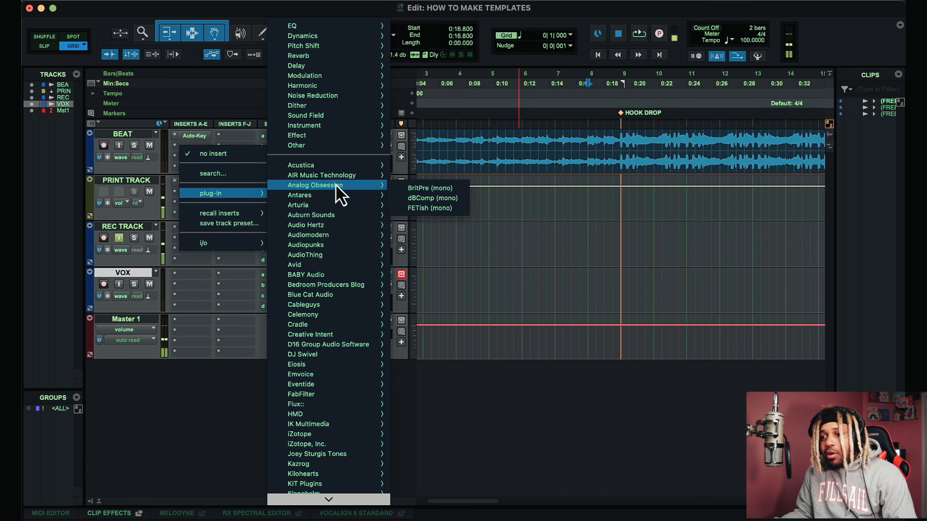
pyautogui.click(250, 175)
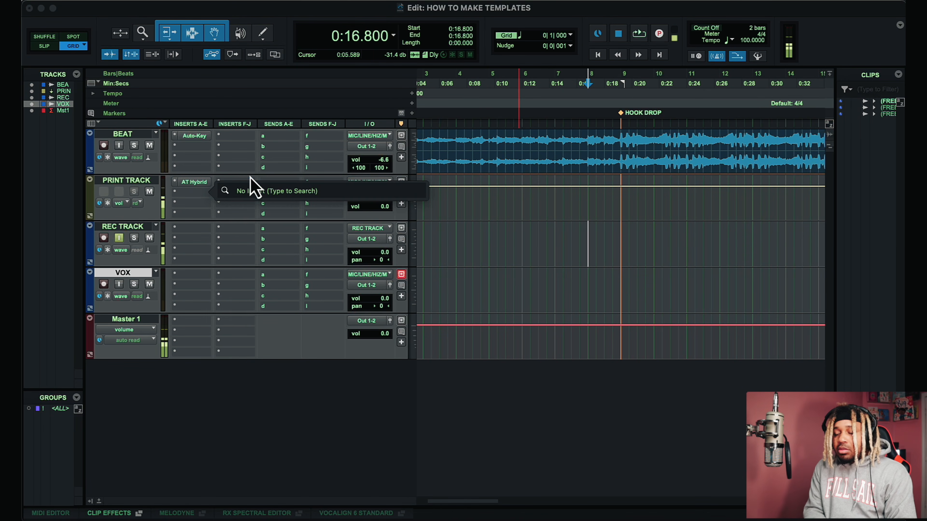
pyautogui.write('ssl')
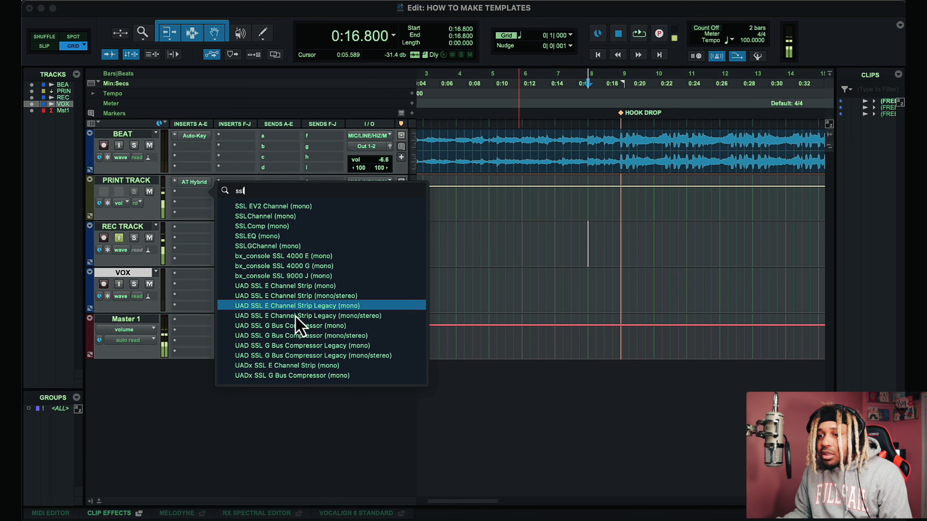
pyautogui.click(326, 365)
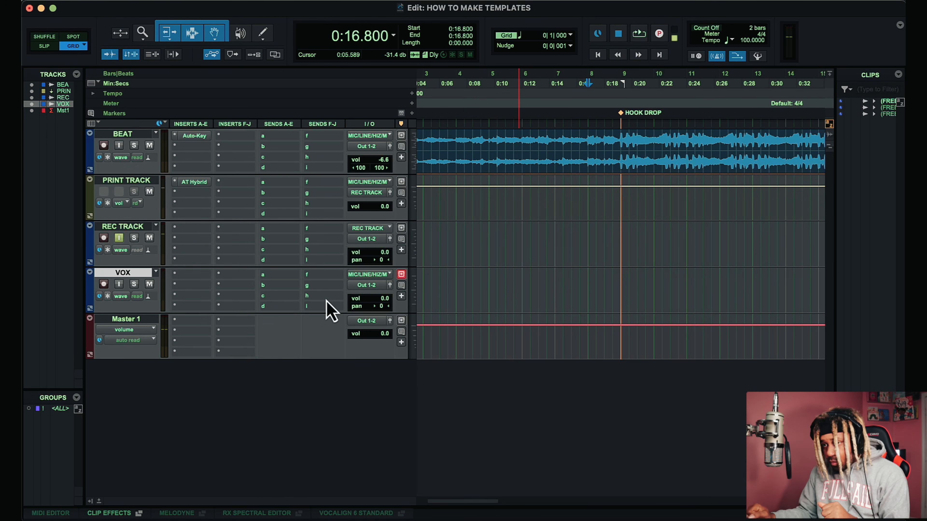
# Step: Load the New Edition Vox preset into the SSL channel strip
pyautogui.moveTo(400, 47); pyautogui.dragTo(450, 24)
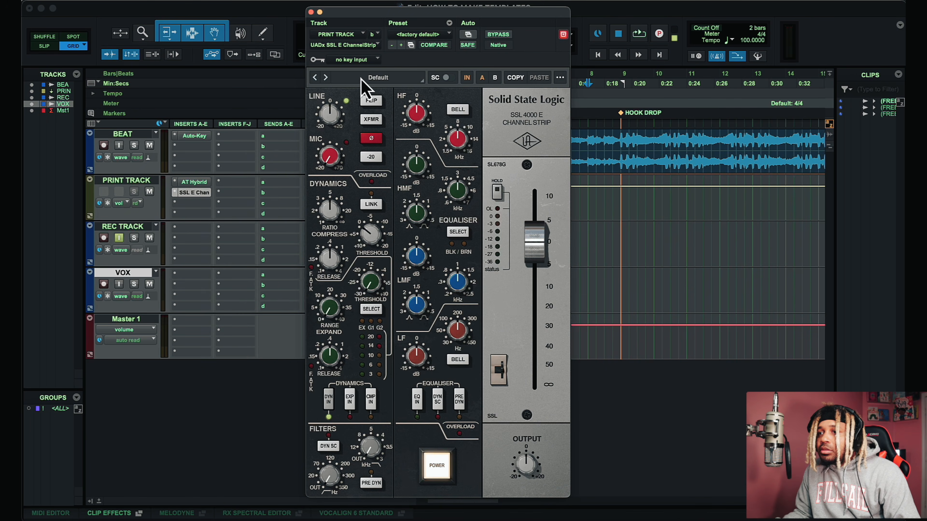
pyautogui.click(377, 77)
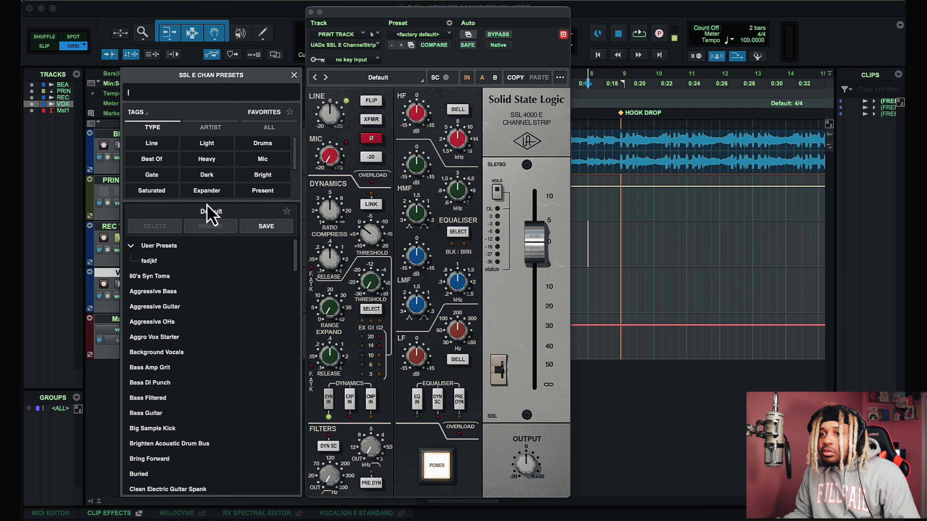
pyautogui.write('ja')
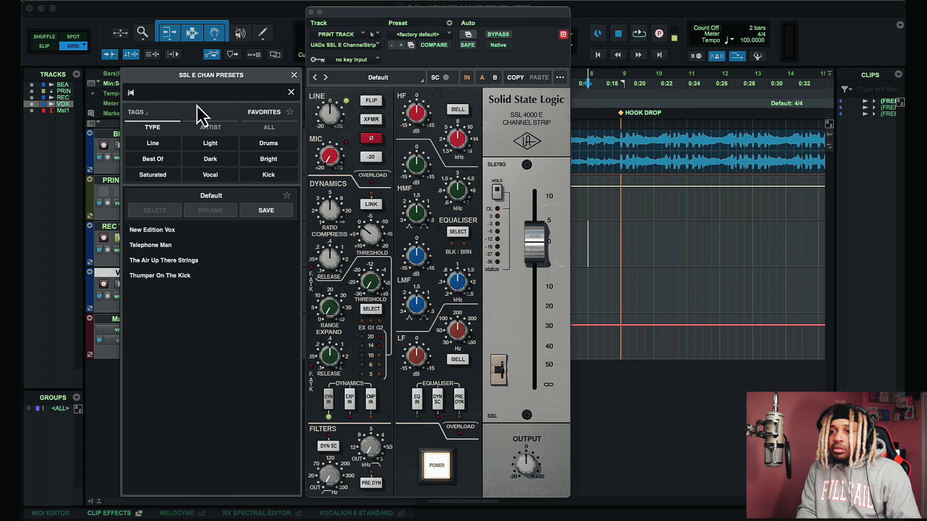
pyautogui.click(149, 233)
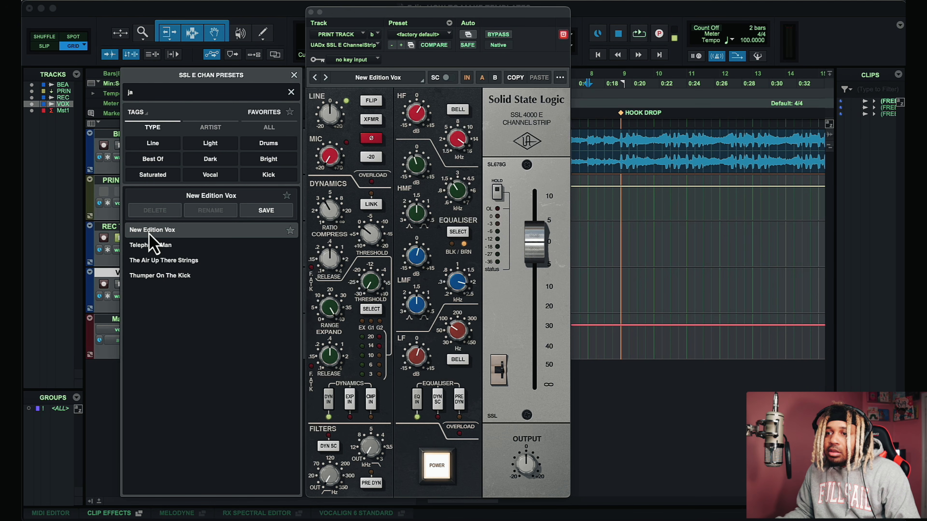
pyautogui.click(294, 75)
# Step: Raise the SSL channel strip's mic gain and close the plug-in window
pyautogui.moveTo(333, 157); pyautogui.dragTo(334, 97)
pyautogui.click(368, 103)
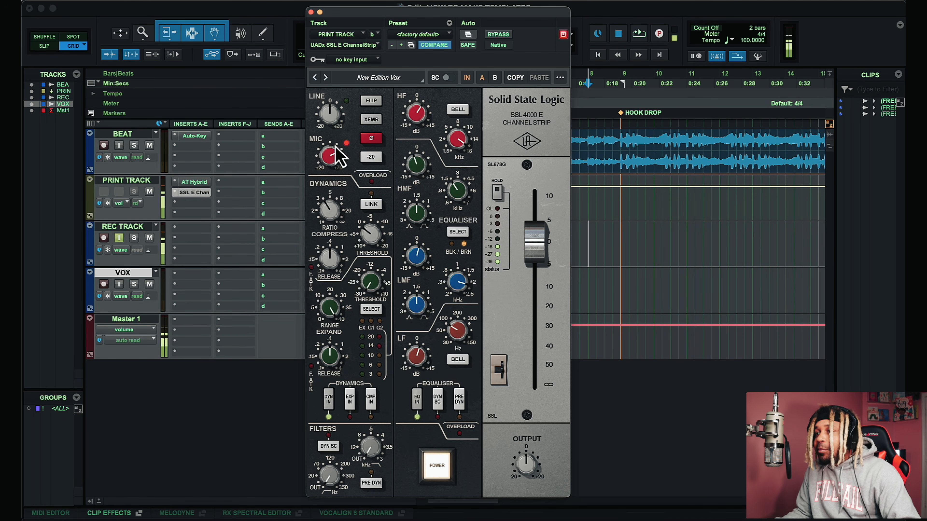
pyautogui.click(311, 12)
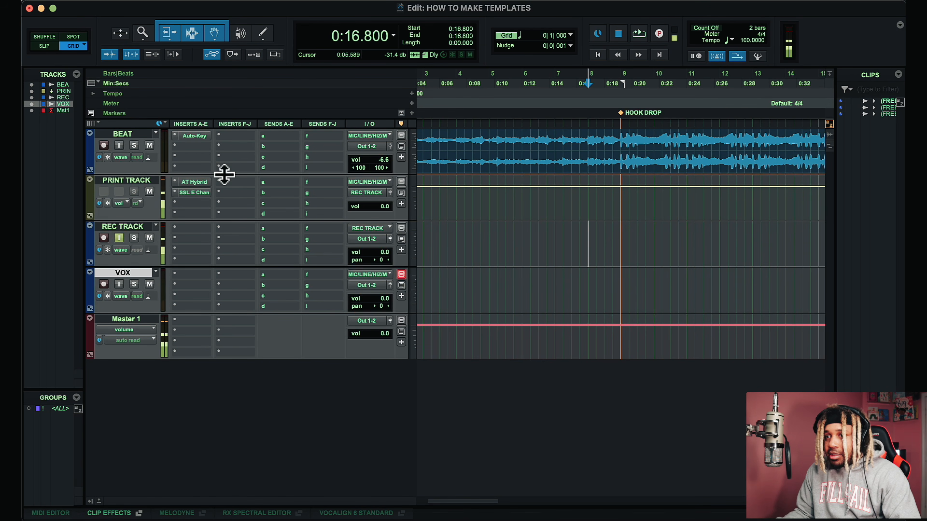
# Step: Create a new stereo Aux Input track named REVERB A from the REC TRACK's first send
pyautogui.hscroll(2, 284, 197)
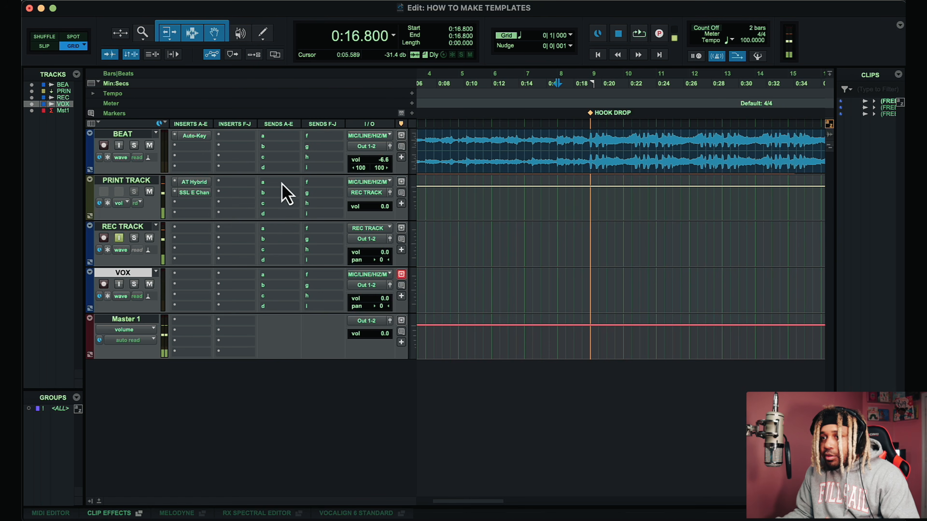
pyautogui.click(276, 230)
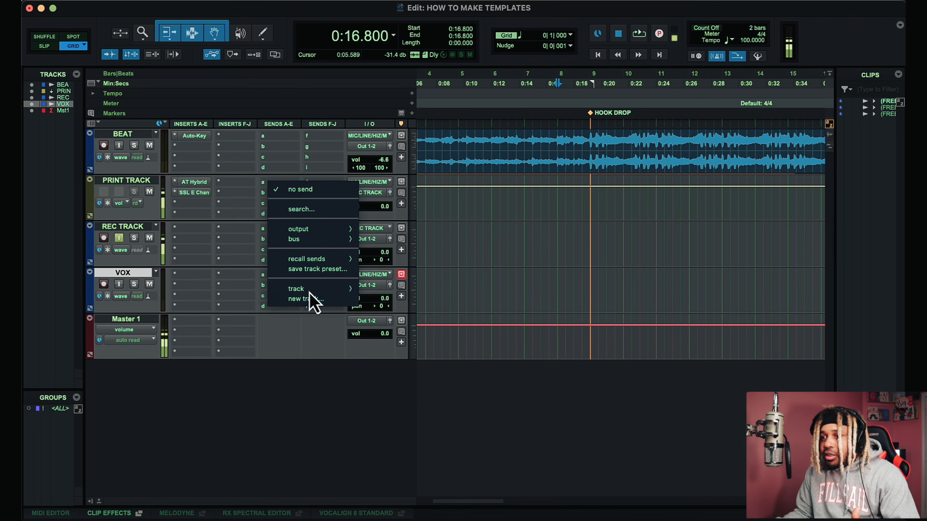
pyautogui.click(298, 300)
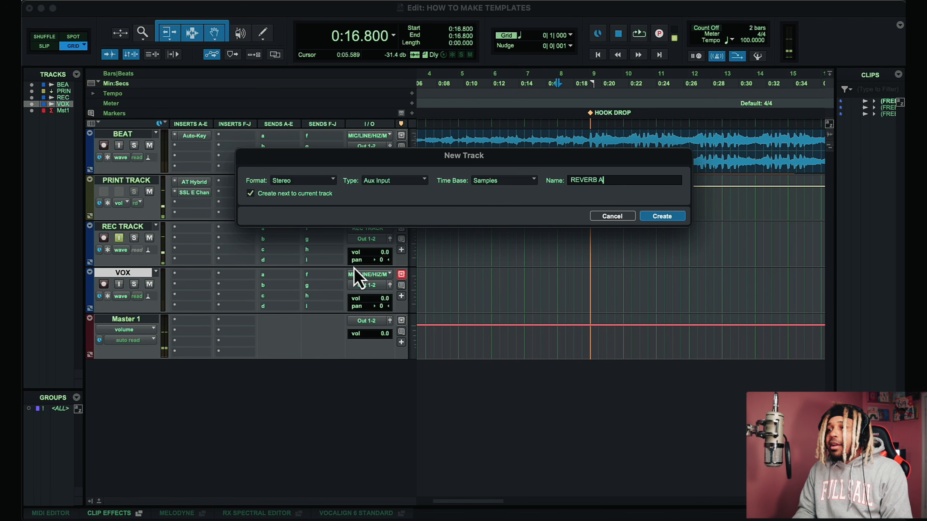
pyautogui.press('Return')
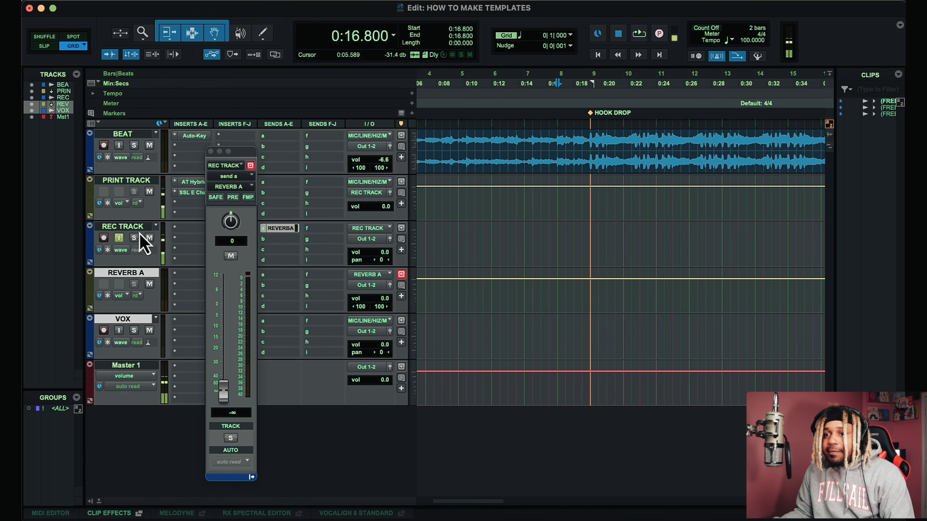
pyautogui.click(211, 151)
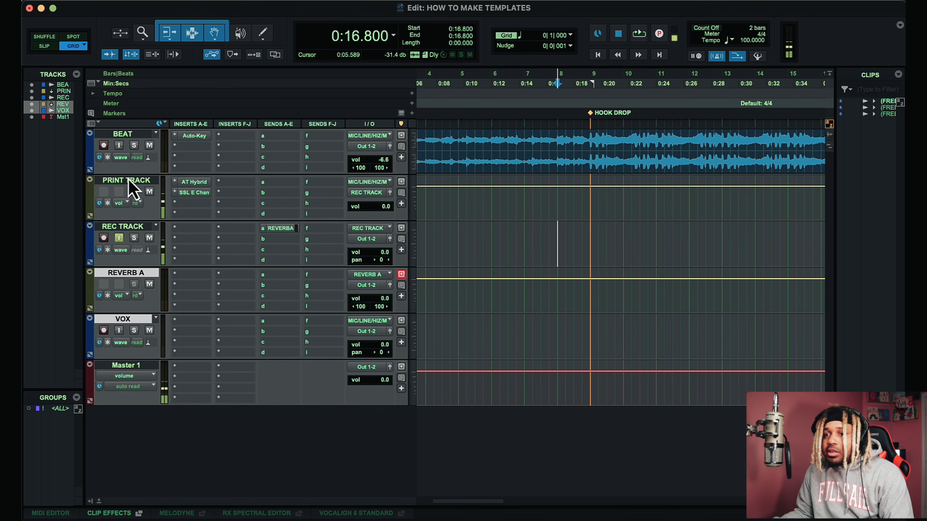
# Step: Move REVERB A below the VOX track and insert ValhallaVintageVerb (stereo) on it
pyautogui.moveTo(137, 274); pyautogui.dragTo(140, 353)
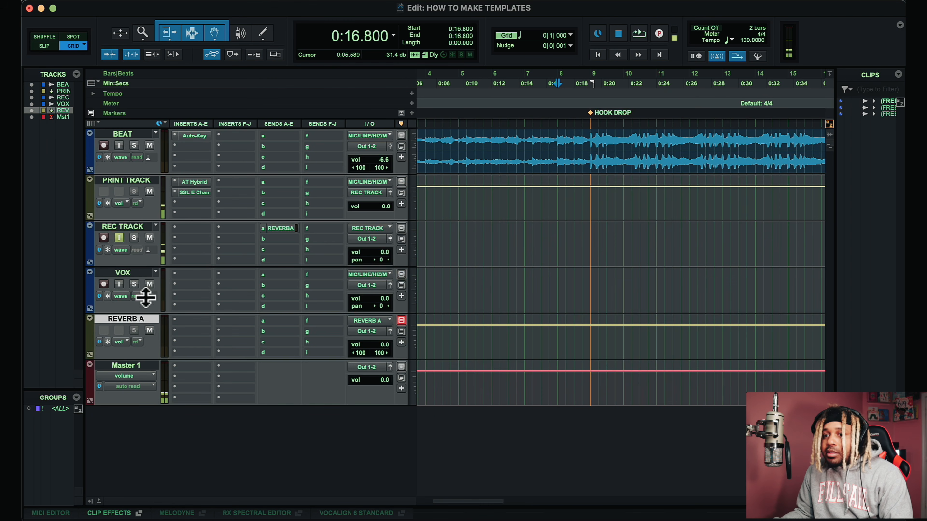
pyautogui.click(187, 322)
pyautogui.moveTo(226, 322)
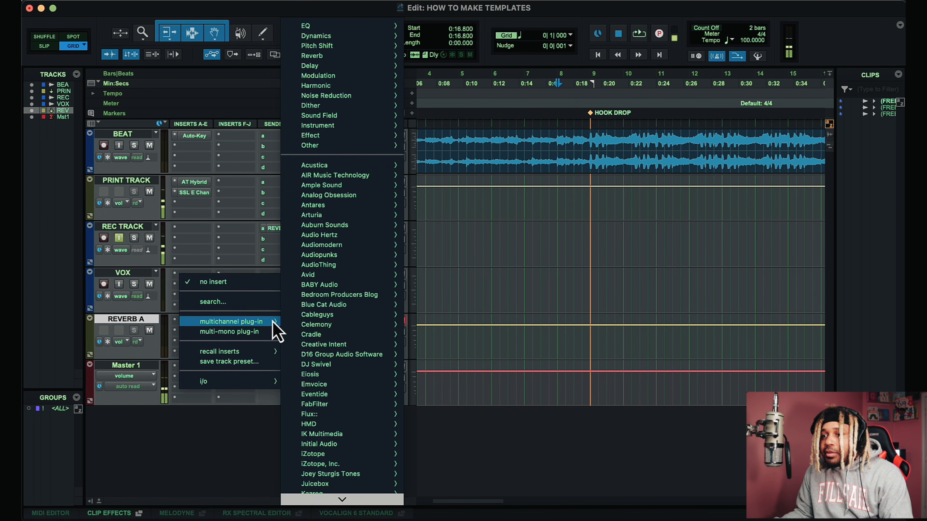
pyautogui.moveTo(314, 324)
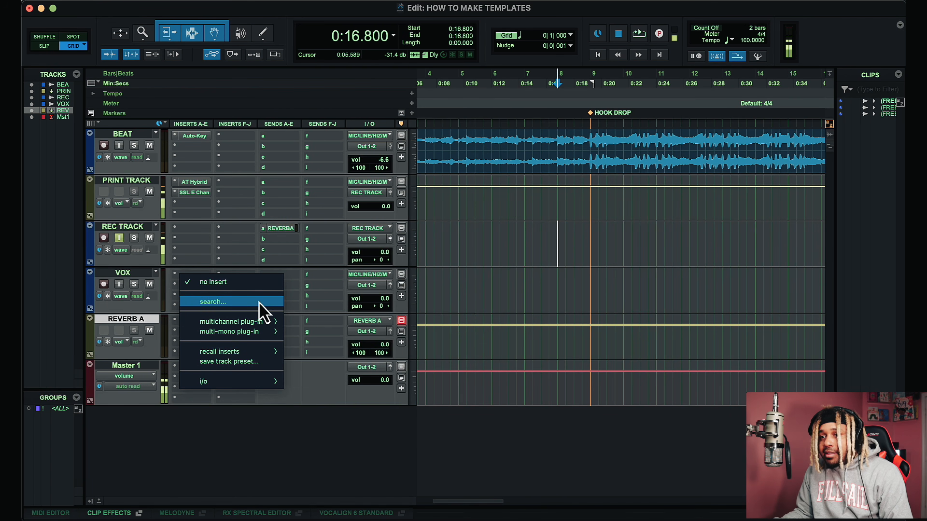
pyautogui.click(260, 303)
pyautogui.write('val')
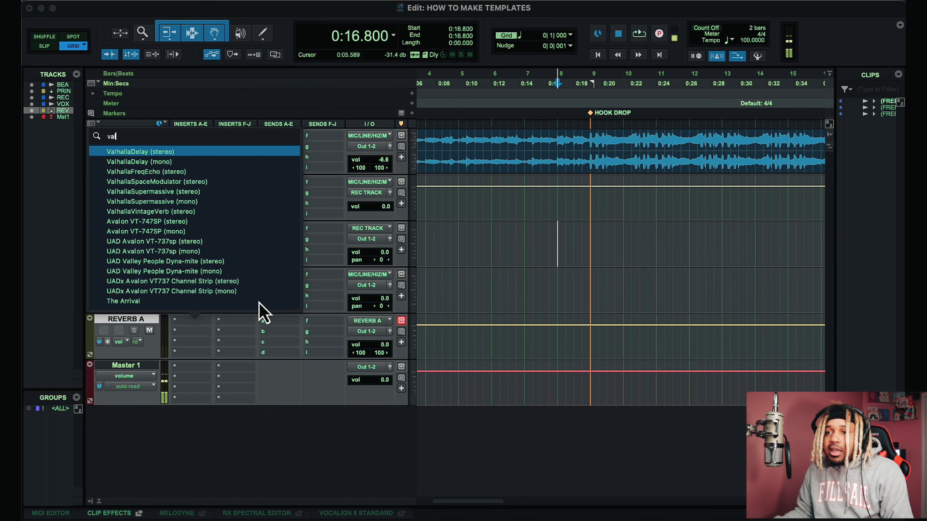
pyautogui.click(164, 213)
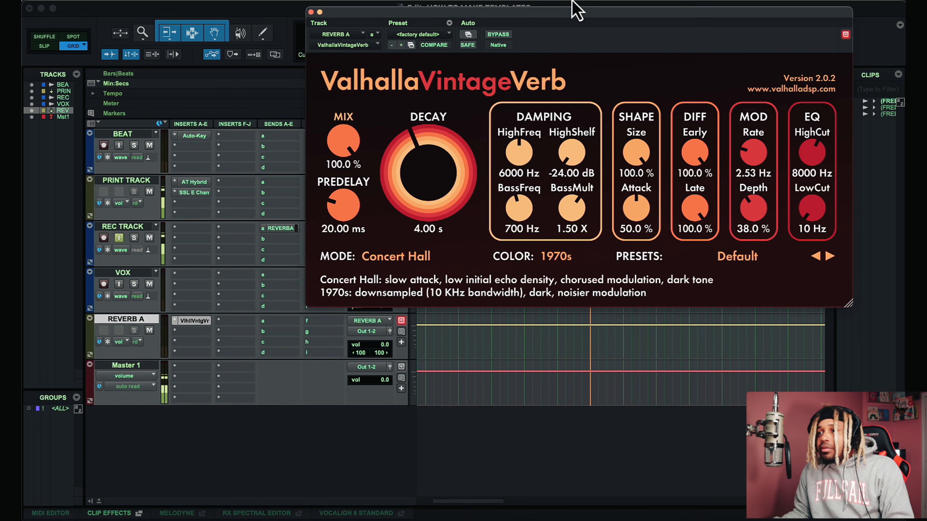
pyautogui.moveTo(573, 8); pyautogui.dragTo(579, 226)
# Step: Set the REC TRACK's REVERB A send level to -19.8 dB
pyautogui.click(281, 230)
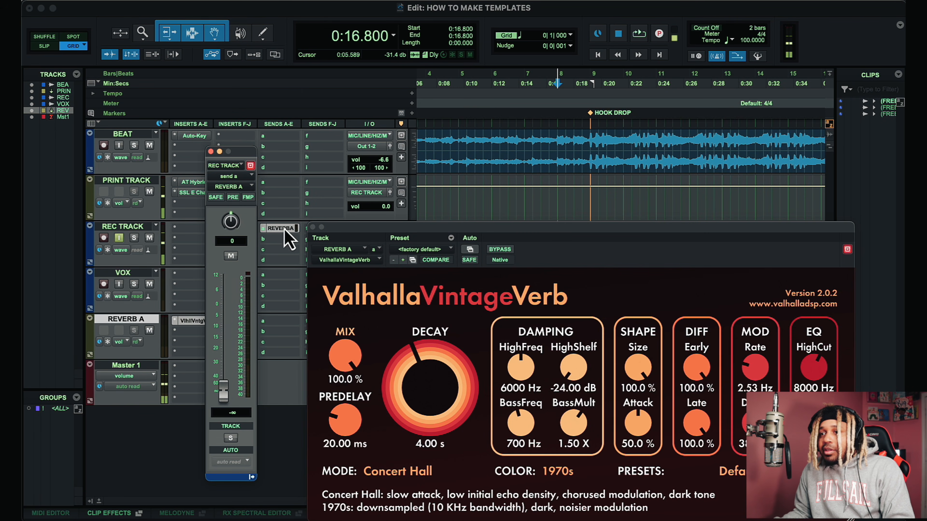
pyautogui.moveTo(223, 391); pyautogui.dragTo(230, 311)
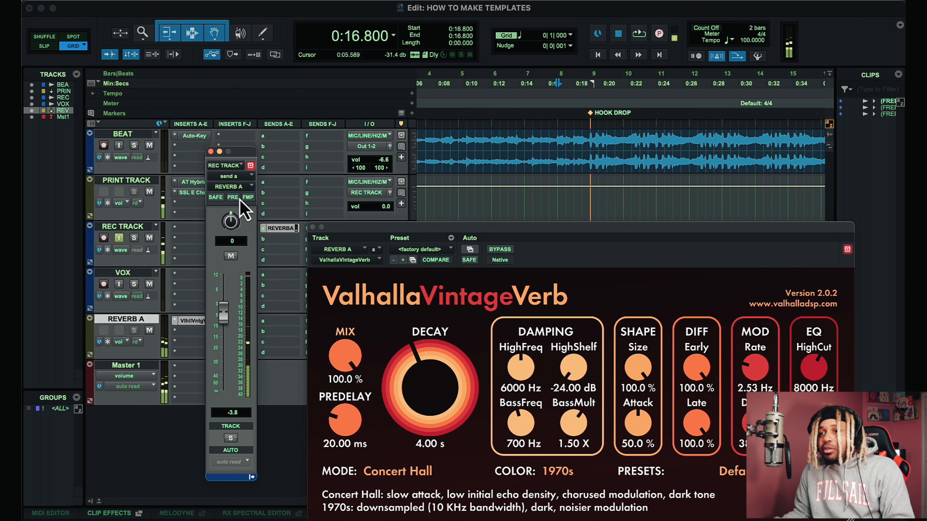
pyautogui.moveTo(224, 313); pyautogui.dragTo(228, 356)
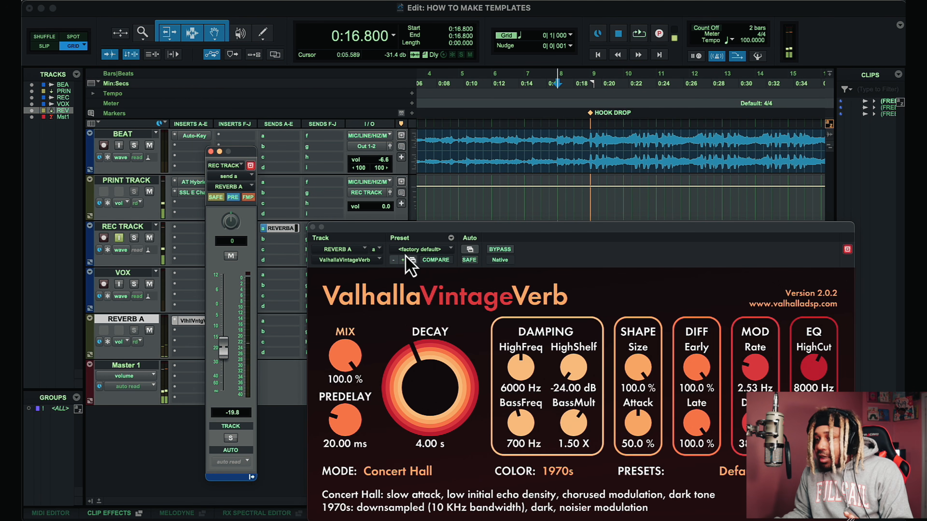
pyautogui.moveTo(613, 238); pyautogui.dragTo(589, 193)
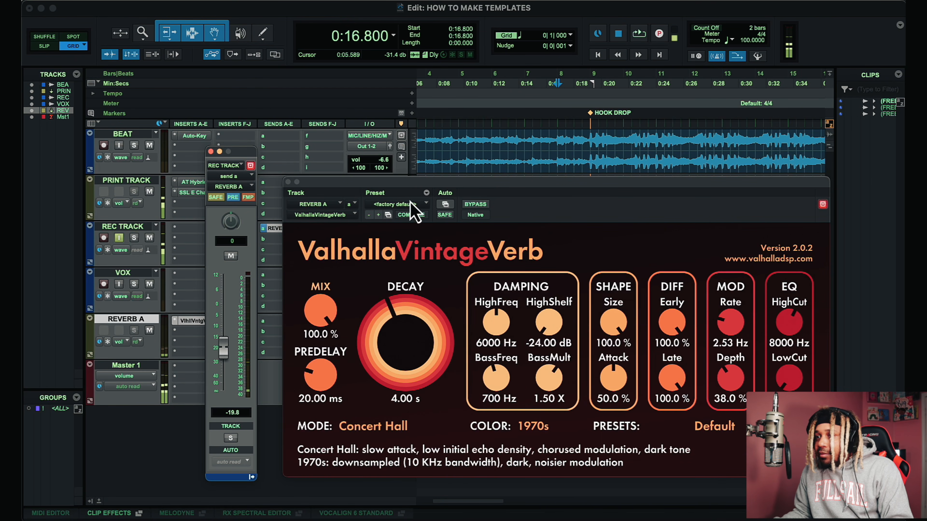
# Step: Play the session while auditioning ValhallaVintageVerb presets, then load the Huge Spaces preset Long Synth Hall
pyautogui.press('space')
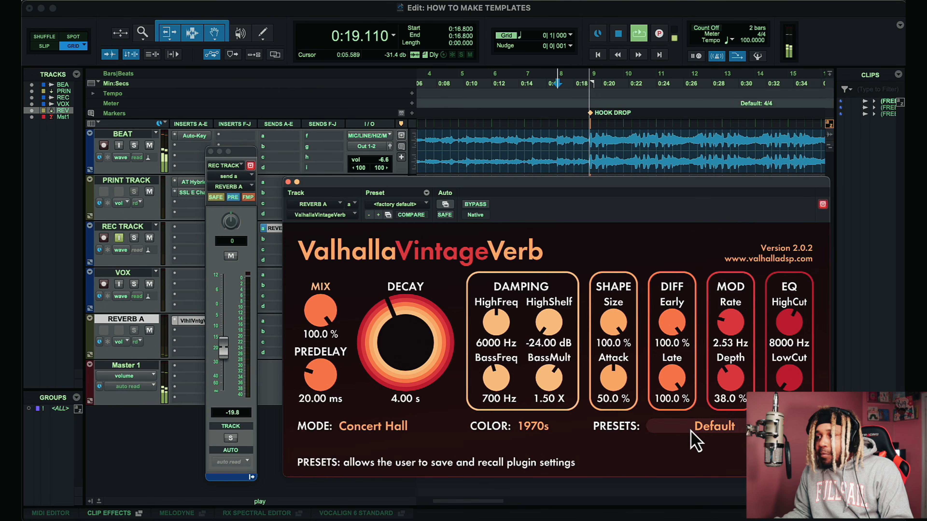
pyautogui.click(711, 427)
pyautogui.click(711, 426)
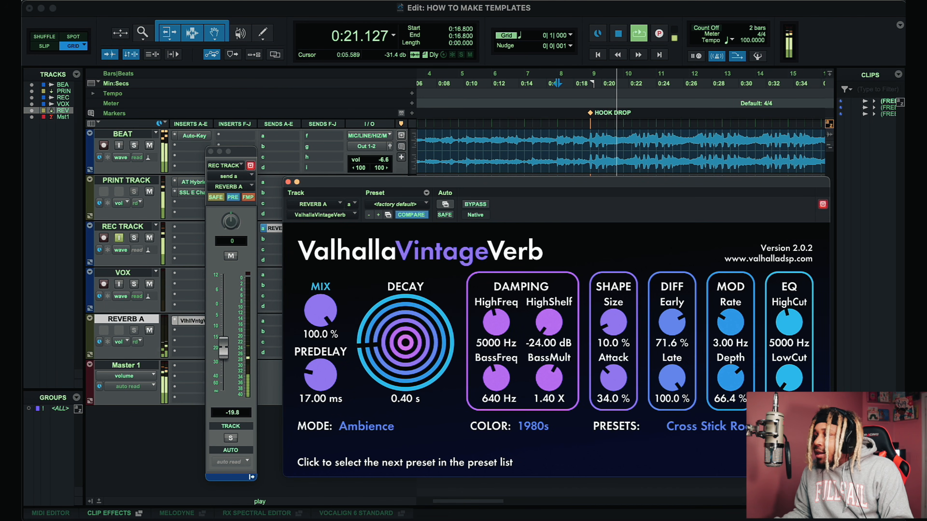
pyautogui.click(712, 426)
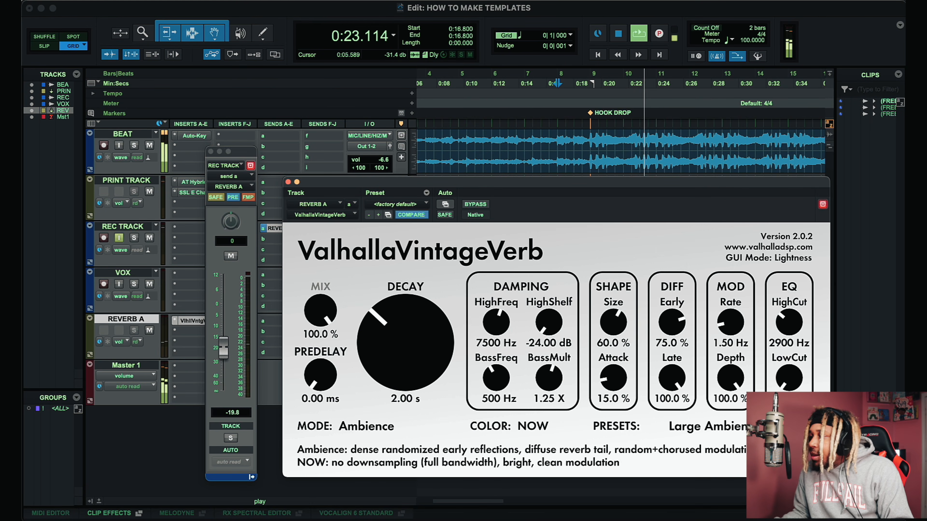
pyautogui.moveTo(222, 351); pyautogui.dragTo(223, 317)
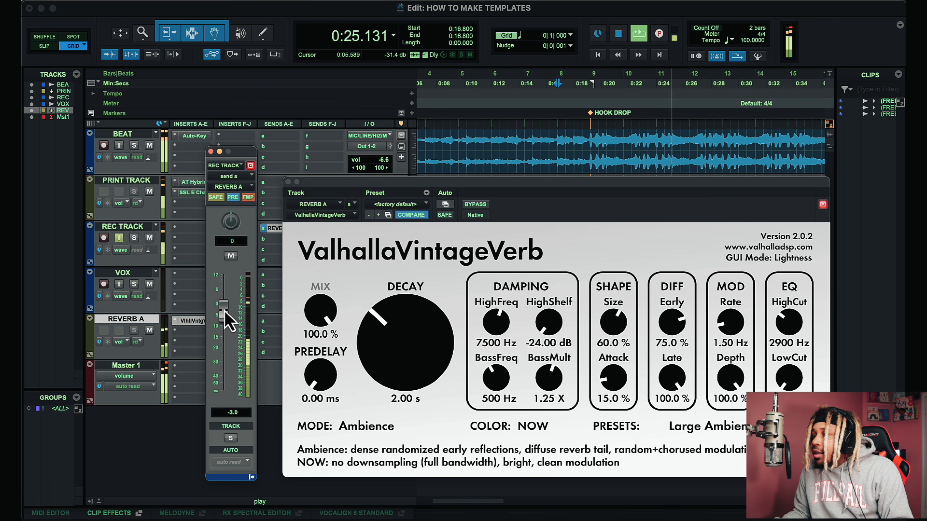
pyautogui.click(711, 427)
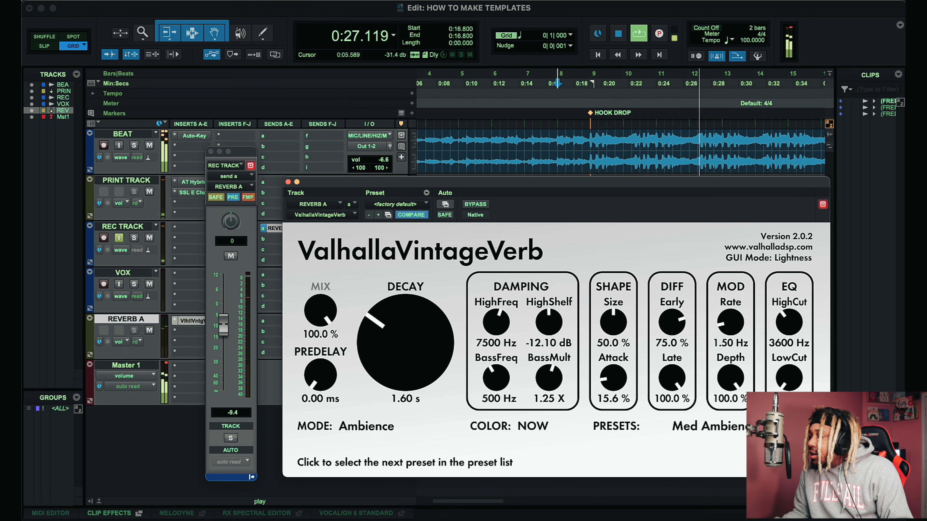
pyautogui.click(712, 426)
pyautogui.click(720, 430)
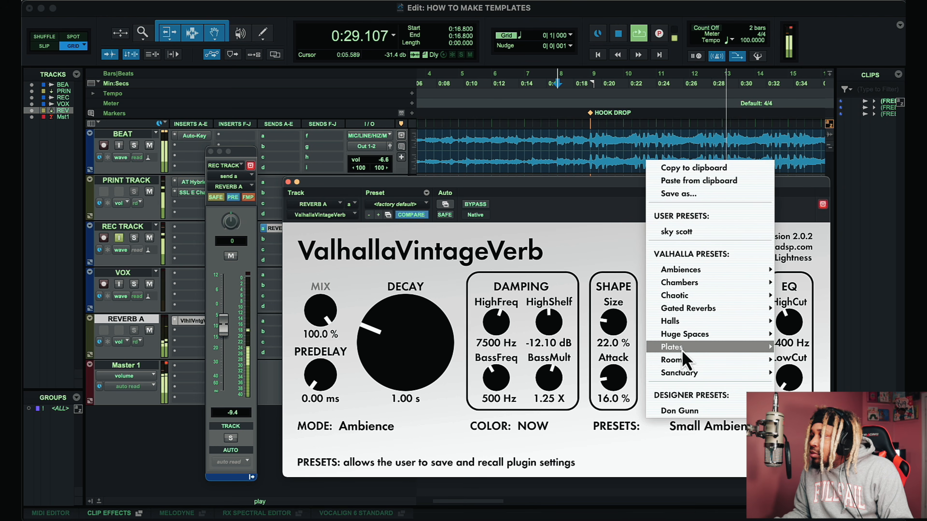
pyautogui.moveTo(695, 334)
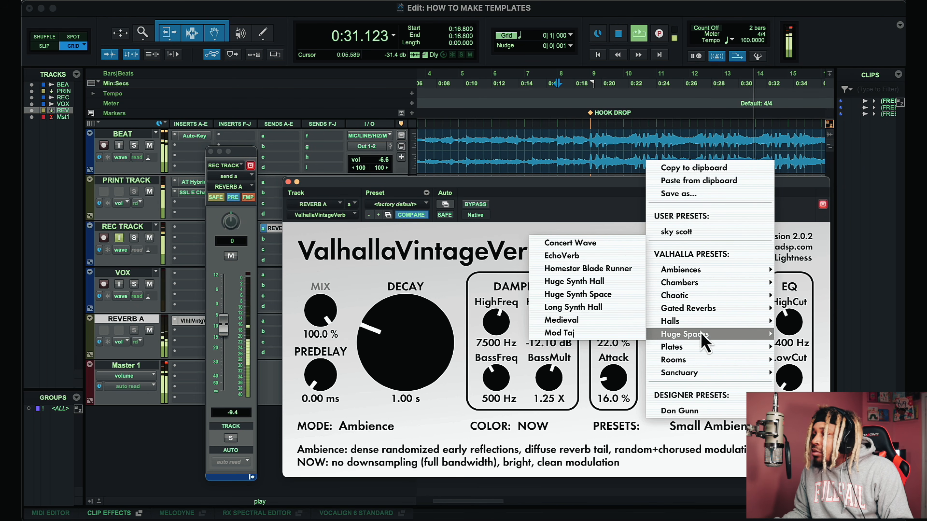
pyautogui.click(603, 308)
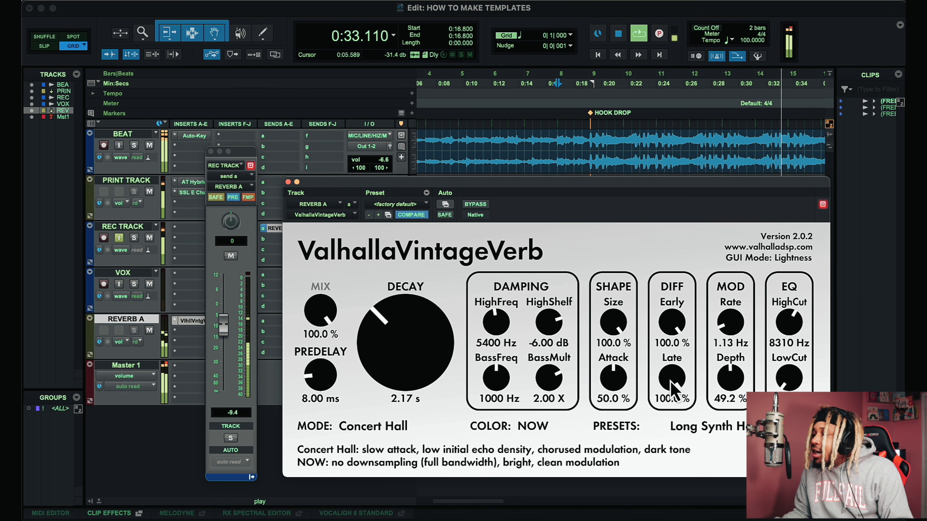
# Step: Set the REC TRACK's REVERB A send level to -15.6 dB and close the plug-in and send windows
pyautogui.moveTo(226, 324)
pyautogui.mouseDown()
pyautogui.moveTo(226, 311)
pyautogui.moveTo(226, 340)
pyautogui.mouseUp()
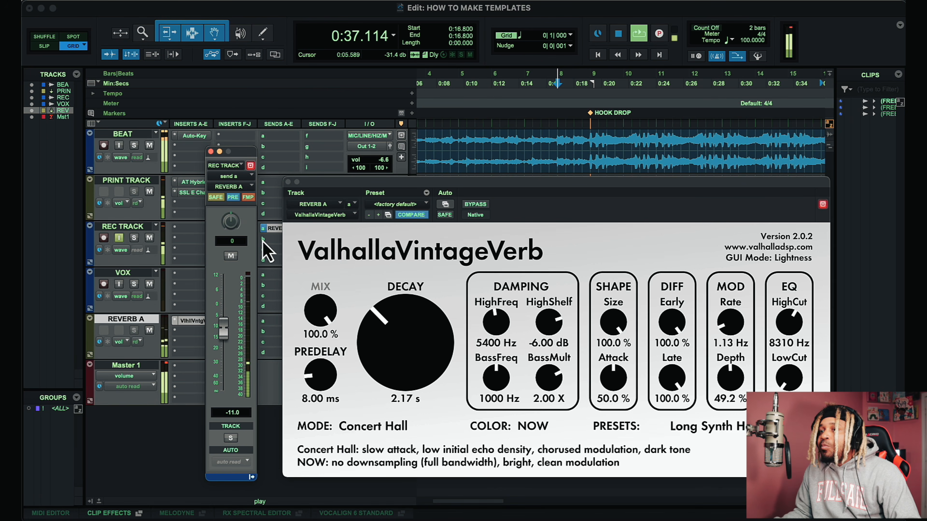
pyautogui.click(288, 182)
pyautogui.click(210, 151)
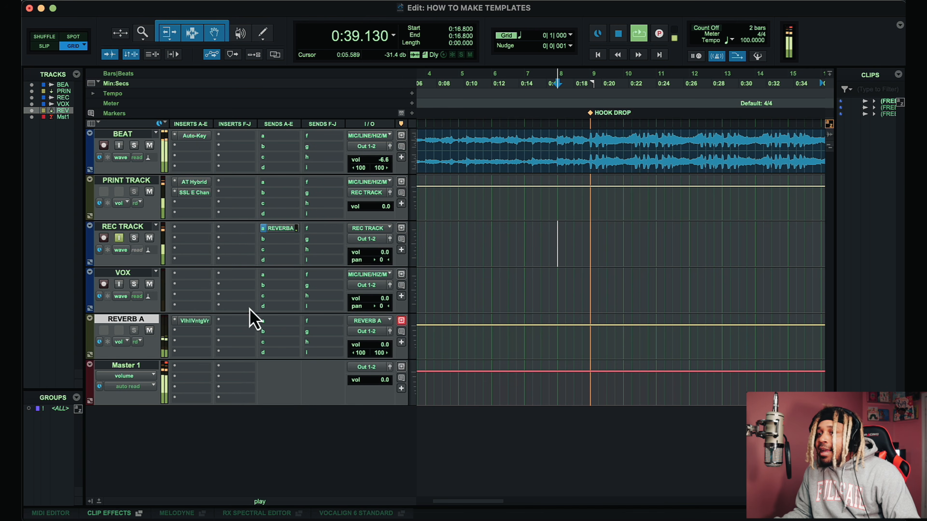
pyautogui.click(283, 229)
pyautogui.moveTo(225, 335); pyautogui.dragTo(228, 352)
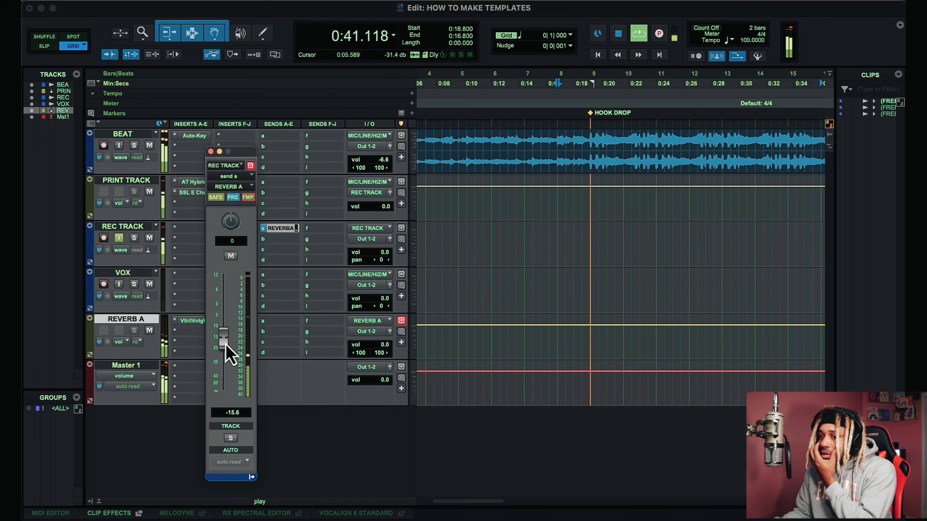
pyautogui.click(210, 152)
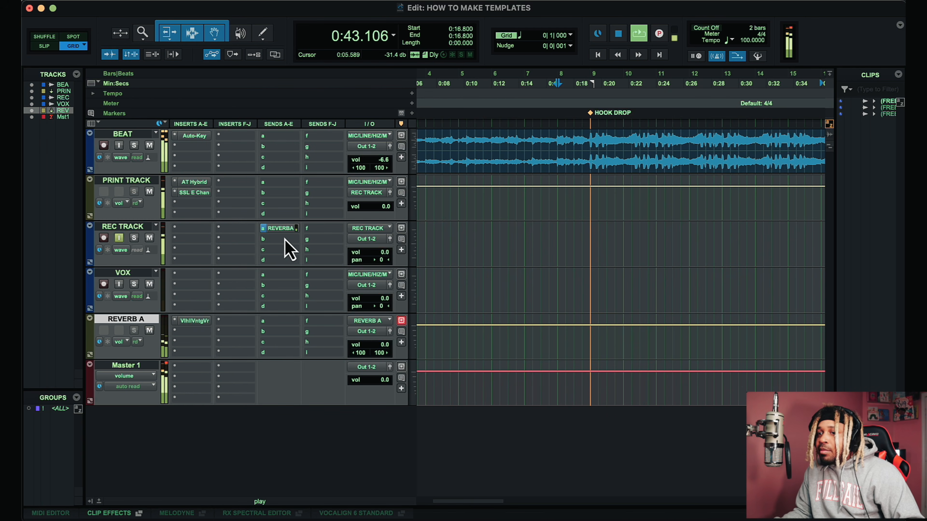
# Step: Stop playback and create a new stereo Aux Input track named REVERB B from the REC TRACK's second send
pyautogui.press('space')
pyautogui.click(285, 240)
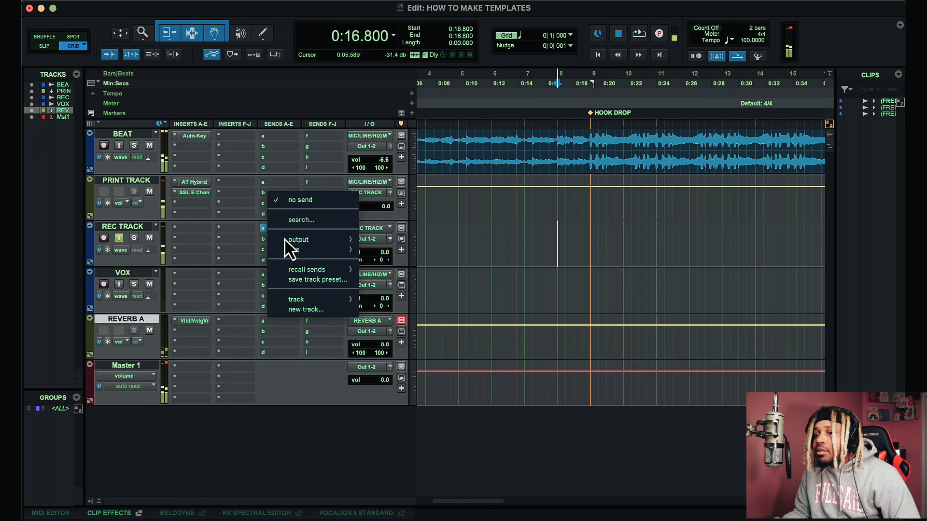
pyautogui.click(322, 313)
pyautogui.write('REVERB B')
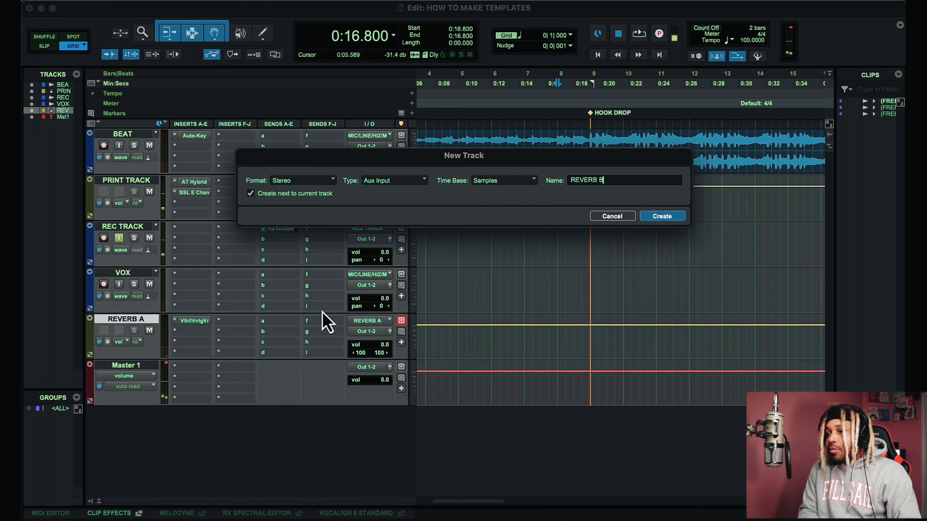
pyautogui.press('Return')
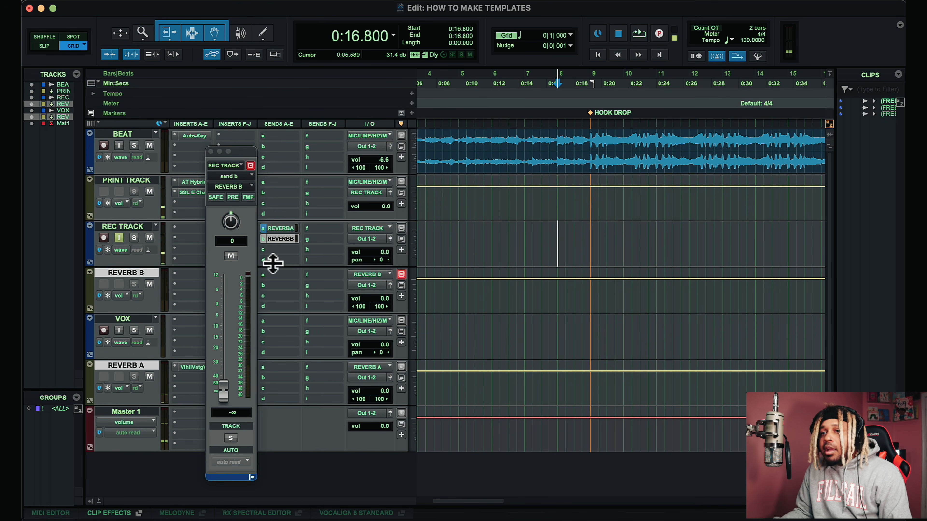
# Step: Move REVERB B below REVERB A and insert AIR Reverb (stereo) on it
pyautogui.moveTo(134, 278); pyautogui.dragTo(146, 397)
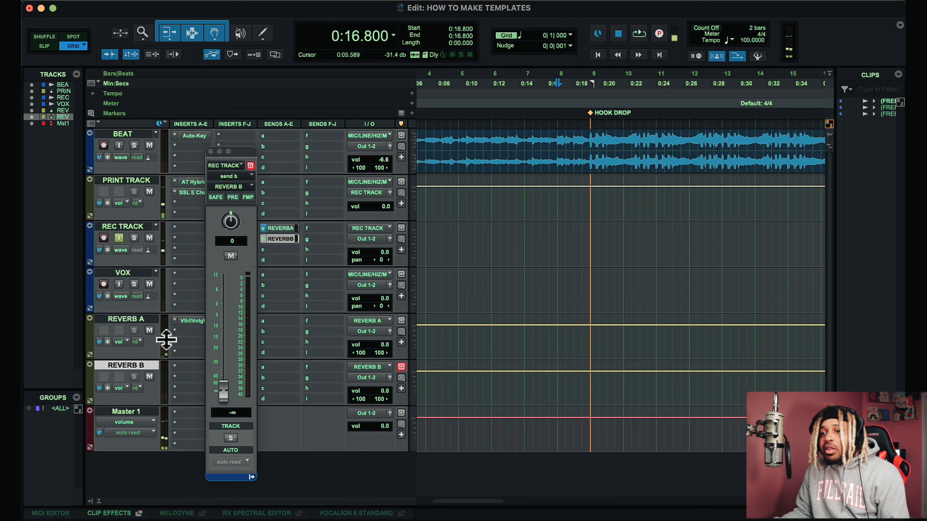
pyautogui.click(210, 151)
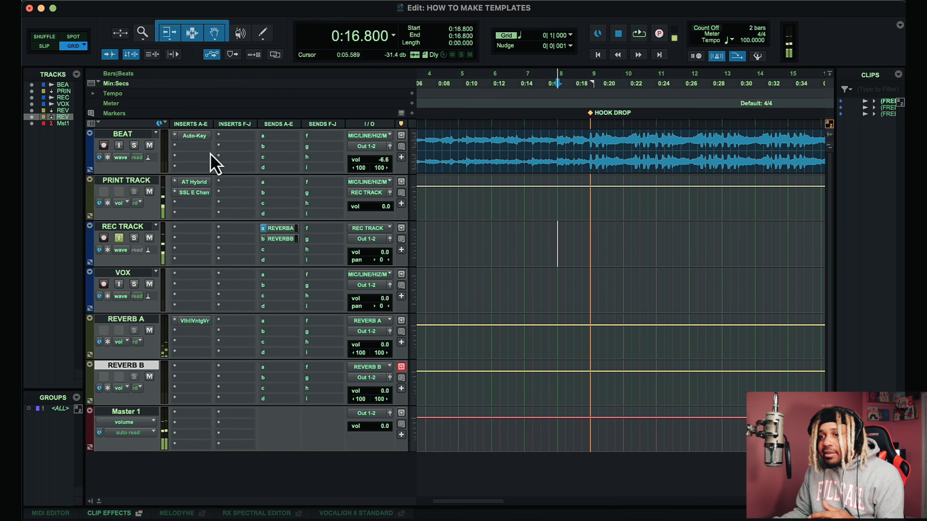
pyautogui.click(204, 378)
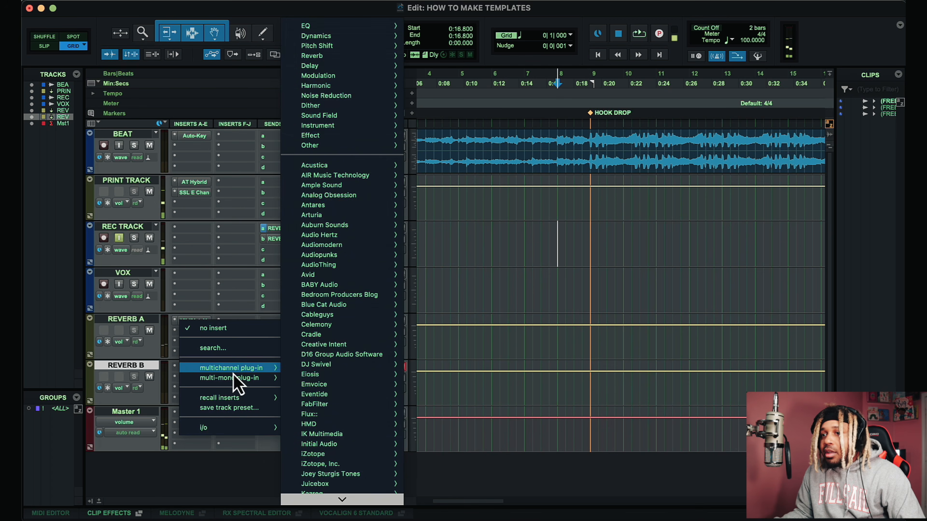
pyautogui.moveTo(237, 369)
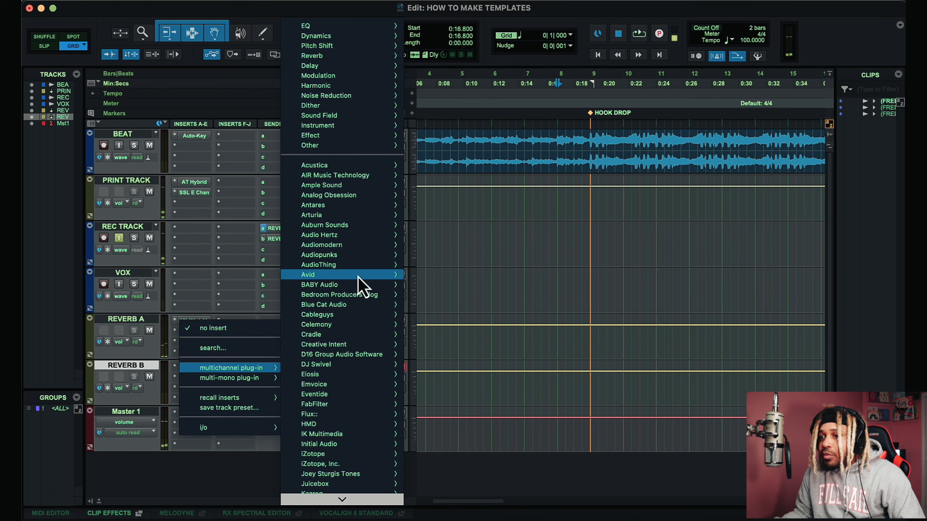
pyautogui.moveTo(359, 274)
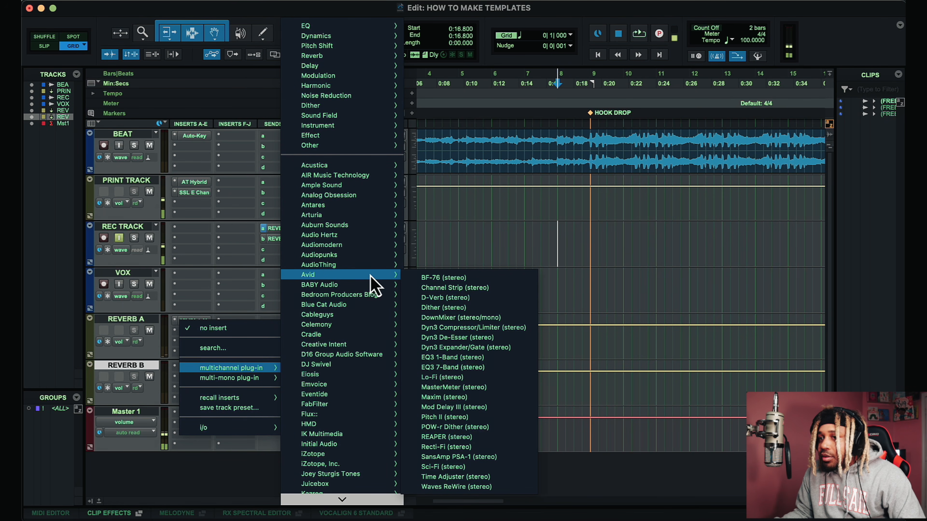
pyautogui.click(232, 348)
pyautogui.write('reverb')
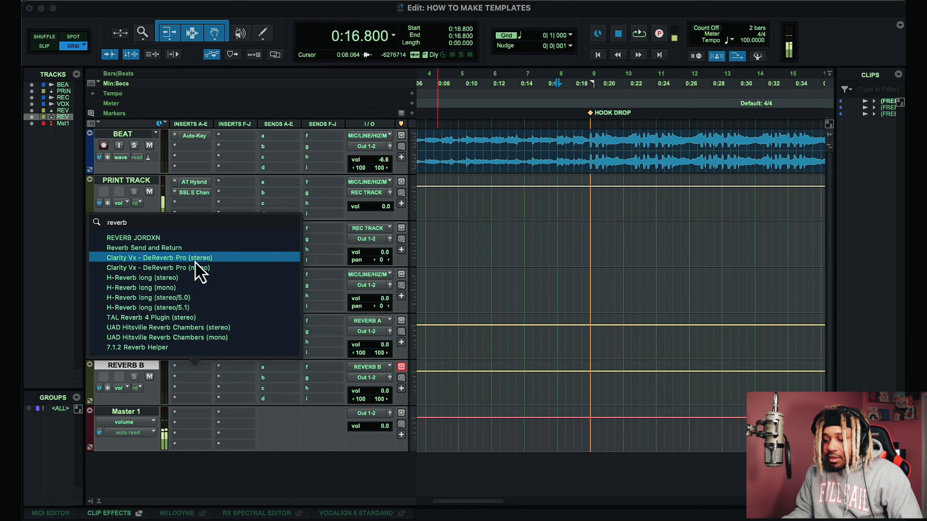
pyautogui.press('BackSpace')
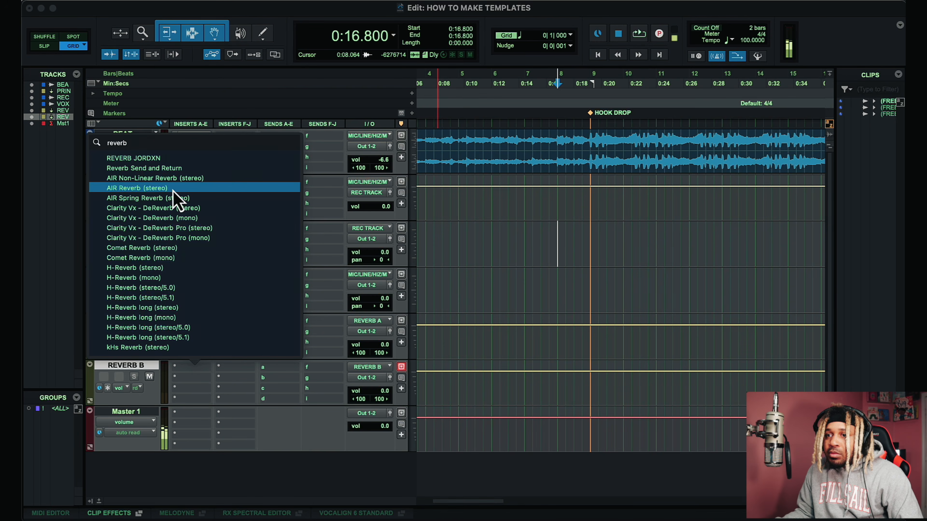
pyautogui.press('Escape')
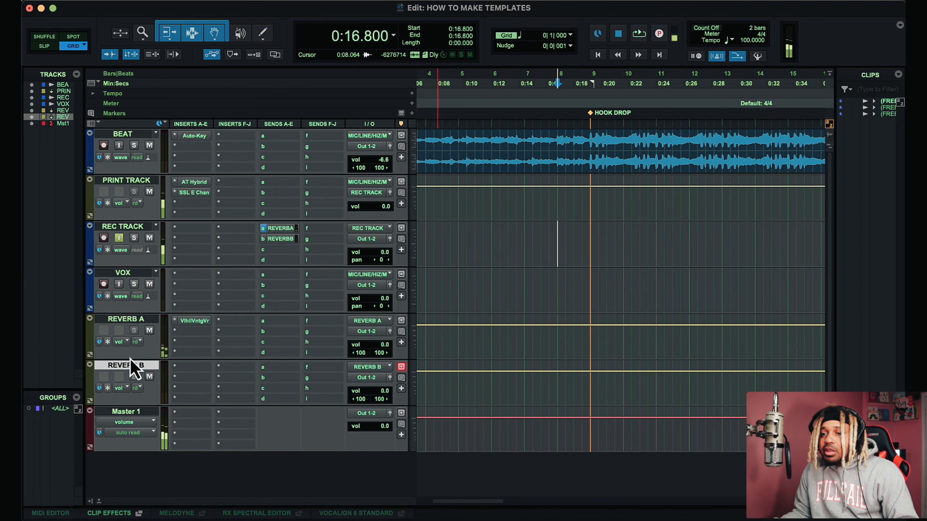
# Step: Load the AIR Reverb preset 13 Small Room and close the plug-in window
pyautogui.click(421, 204)
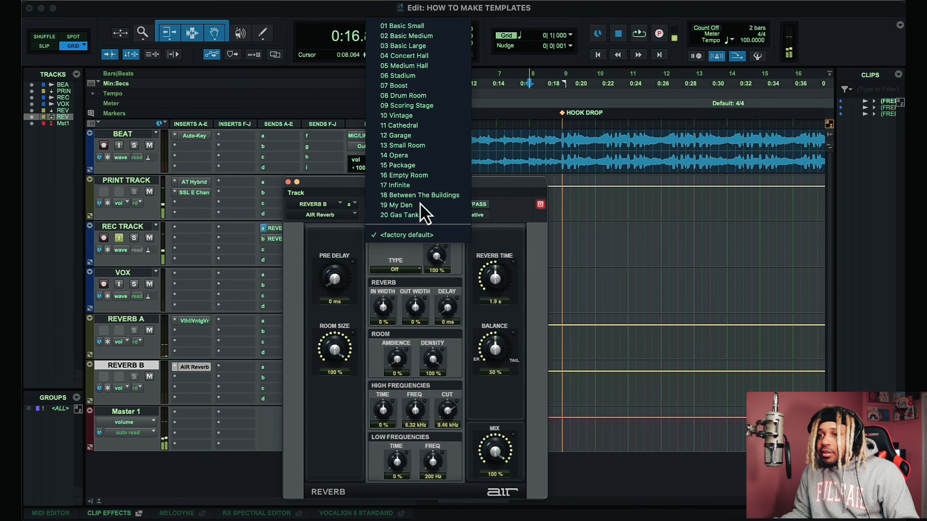
pyautogui.click(434, 145)
pyautogui.click(288, 182)
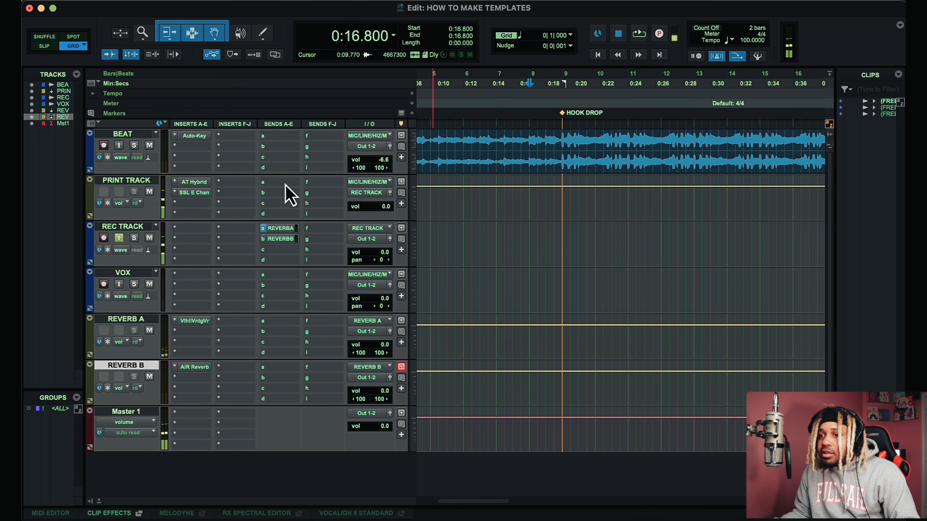
# Step: Switch the REC TRACK's REVERB B send to pre-fader, lower its level, and close the send window
pyautogui.click(281, 239)
pyautogui.moveTo(223, 306)
pyautogui.mouseDown()
pyautogui.moveTo(222, 389)
pyautogui.moveTo(223, 307)
pyautogui.mouseUp()
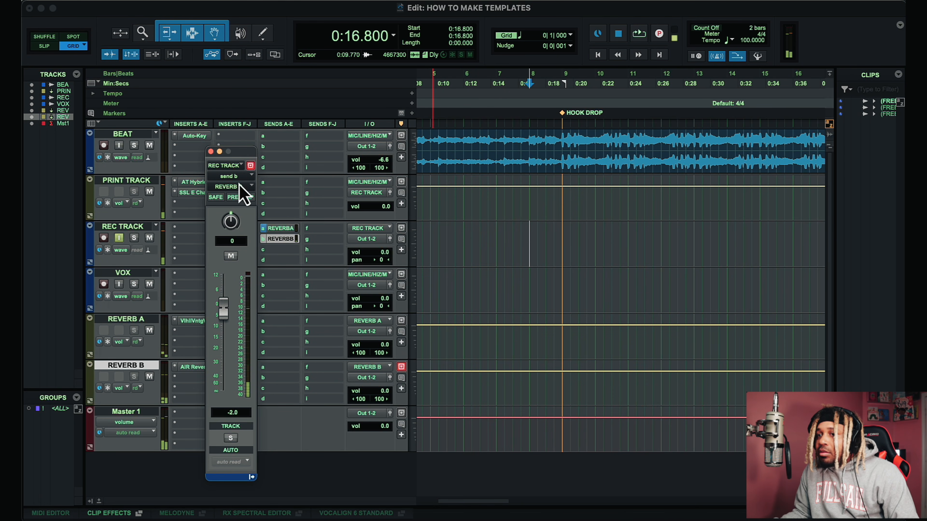
pyautogui.click(233, 198)
pyautogui.moveTo(223, 313); pyautogui.dragTo(223, 366)
pyautogui.click(210, 152)
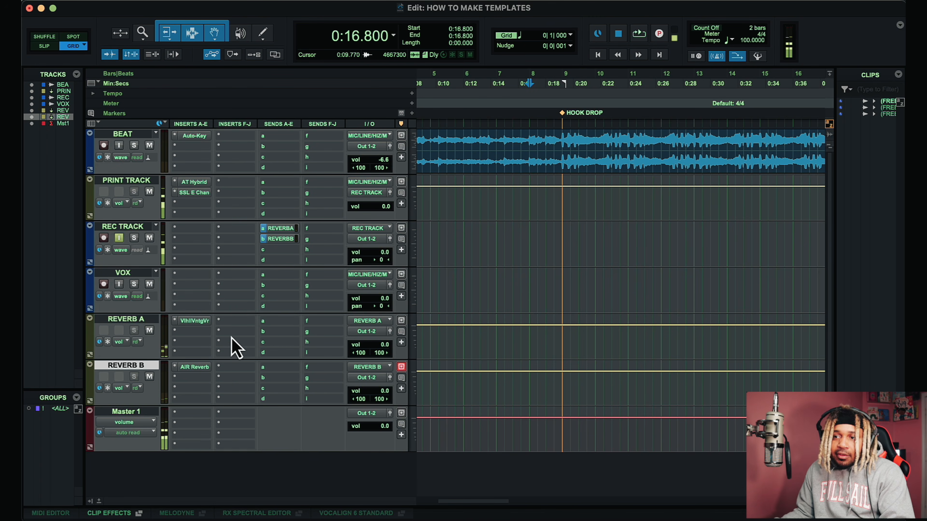
# Step: Create a new stereo Aux Input track named DELAY 1/2 from the REC TRACK's third send
pyautogui.click(287, 257)
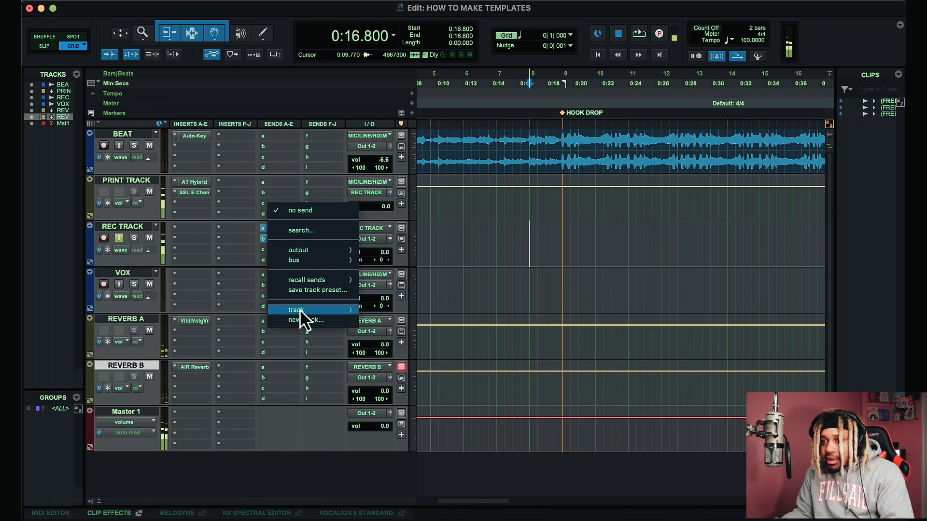
pyautogui.click(303, 322)
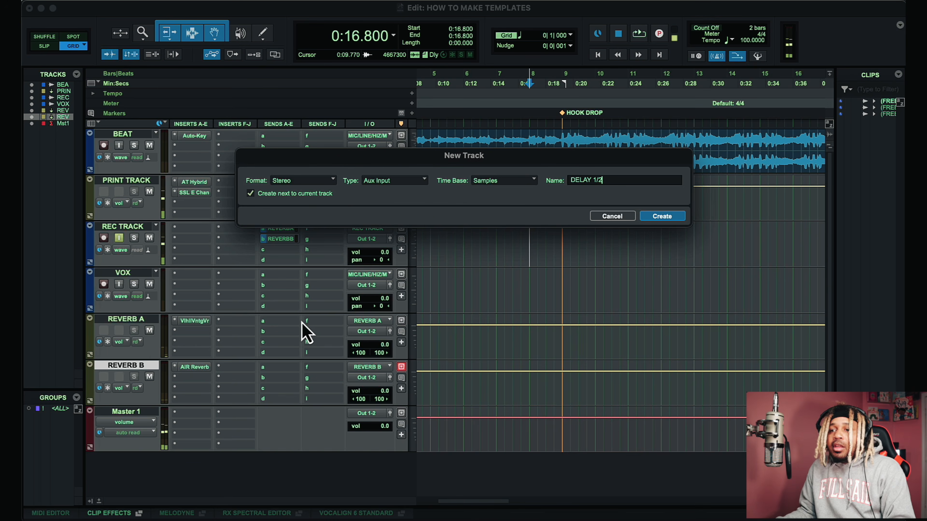
pyautogui.press('Return')
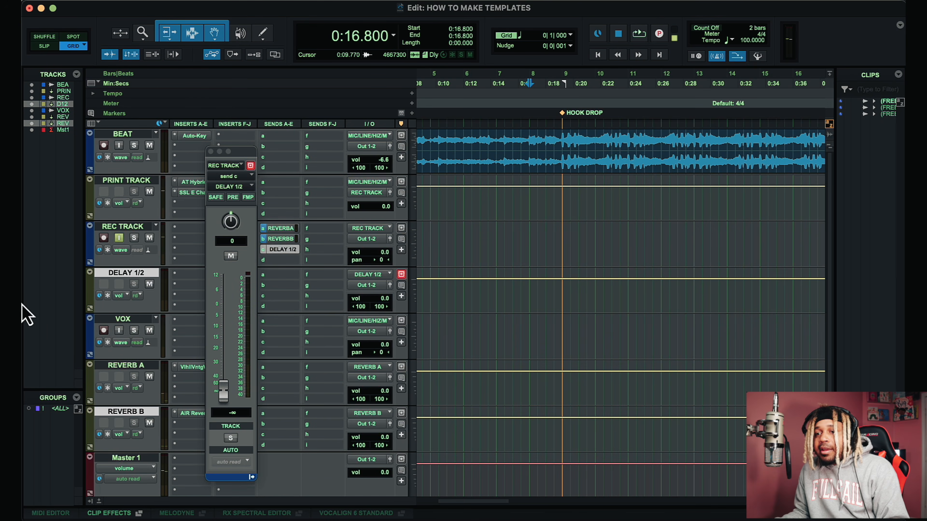
# Step: Move DELAY 1/2 below REVERB B and insert the H-Delay plug-in on it
pyautogui.click(210, 151)
pyautogui.moveTo(128, 274); pyautogui.dragTo(184, 447)
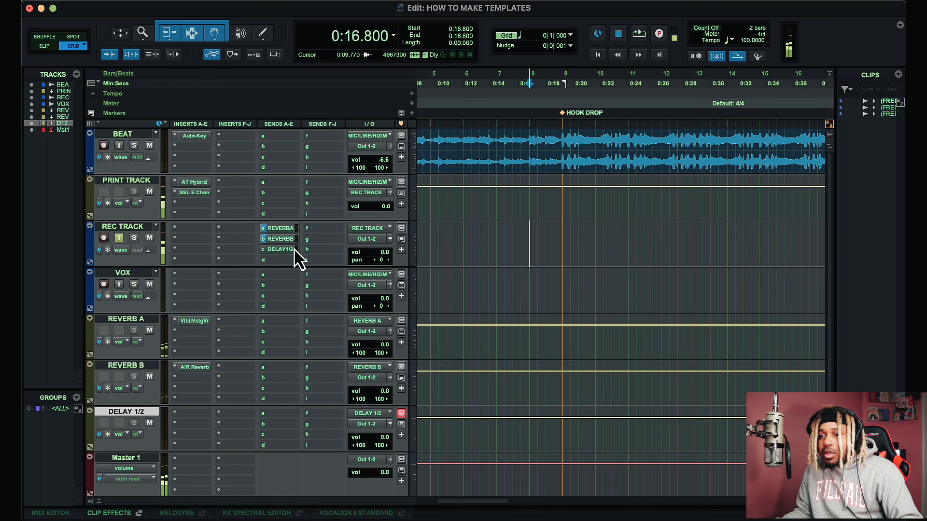
pyautogui.click(193, 420)
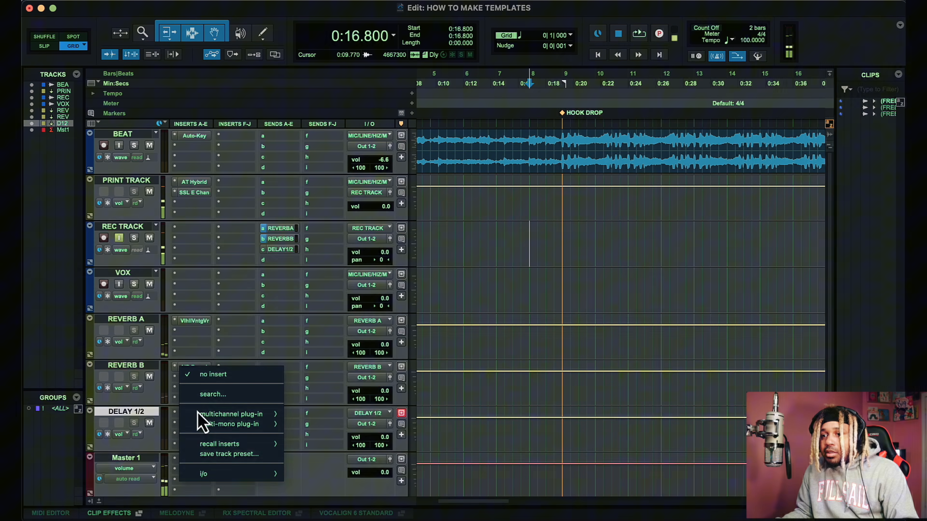
pyautogui.click(221, 395)
pyautogui.click(221, 397)
pyautogui.write('H')
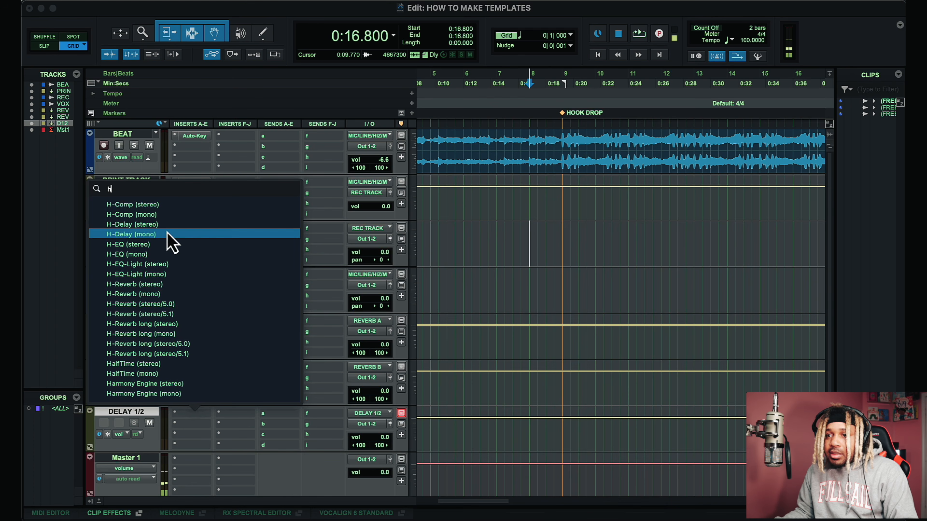
pyautogui.press('Escape')
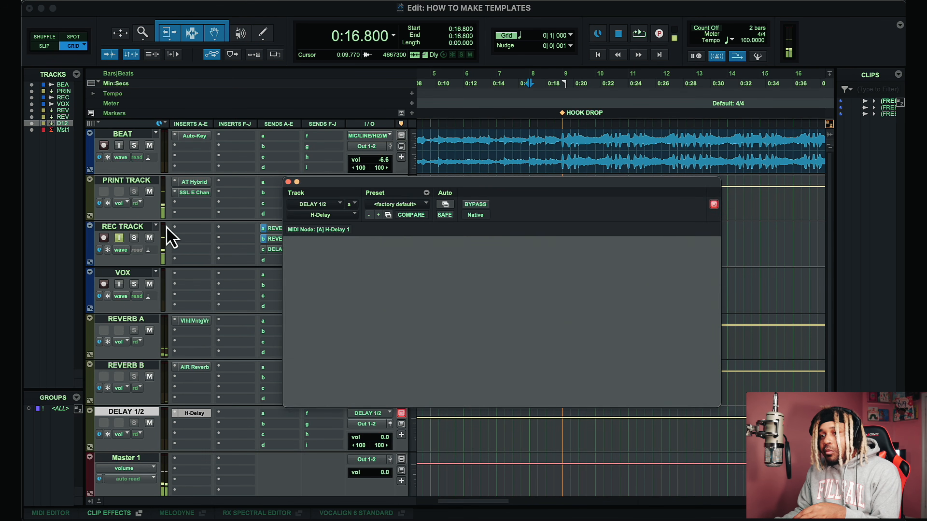
pyautogui.moveTo(477, 307); pyautogui.dragTo(467, 207)
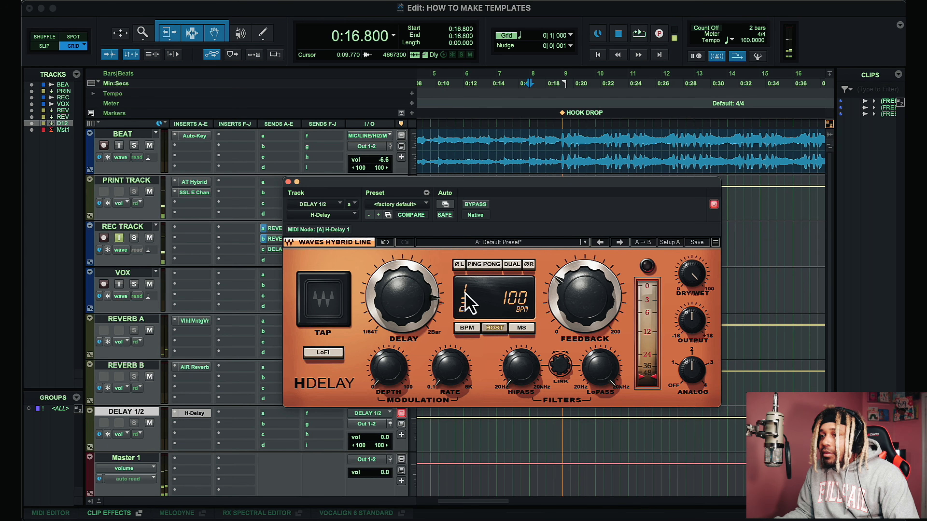
# Step: Set the H-Delay delay time to 1/2 and lower its output level
pyautogui.click(323, 353)
pyautogui.moveTo(586, 294); pyautogui.dragTo(598, 342)
pyautogui.moveTo(691, 369); pyautogui.dragTo(676, 450)
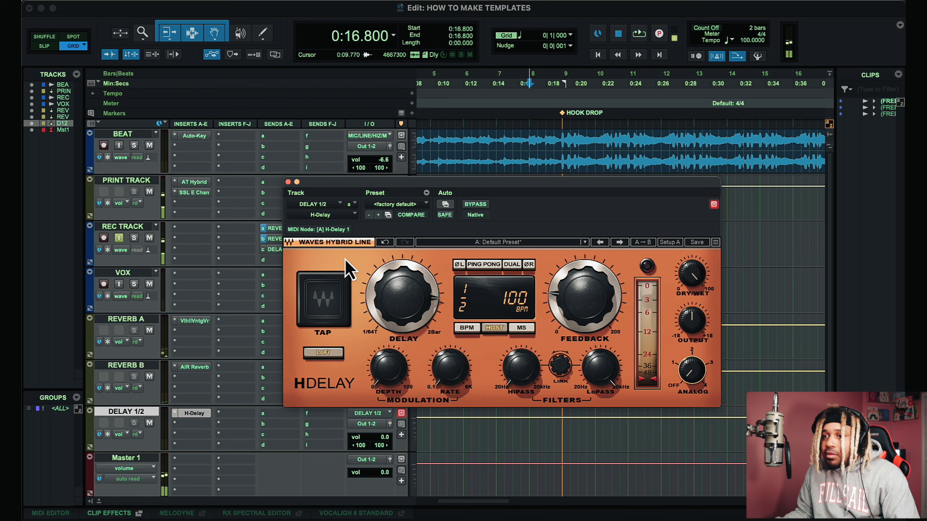
# Step: Start playback and set the REC TRACK's DELAY 1/2 send to pre-fader at about -17.4 dB
pyautogui.press('space')
pyautogui.moveTo(454, 188); pyautogui.dragTo(519, 230)
pyautogui.click(288, 250)
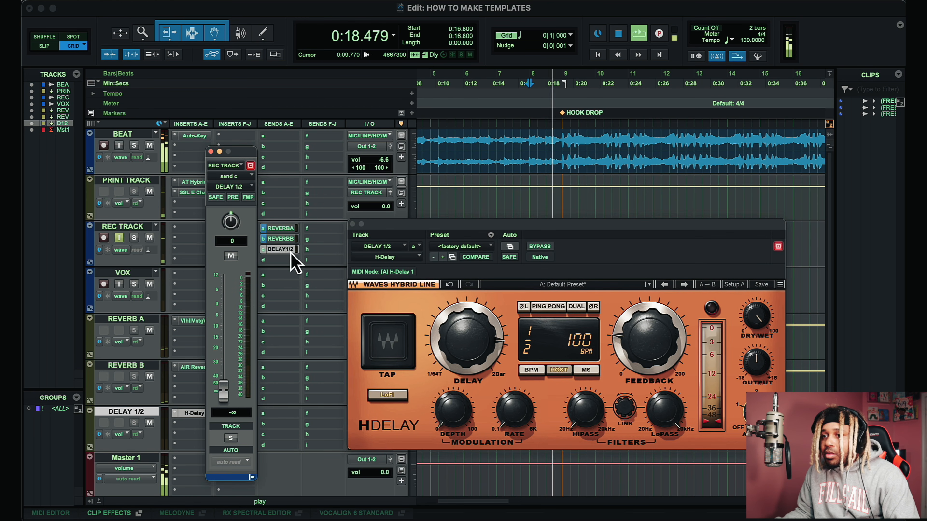
pyautogui.moveTo(227, 394); pyautogui.dragTo(227, 343)
pyautogui.click(234, 197)
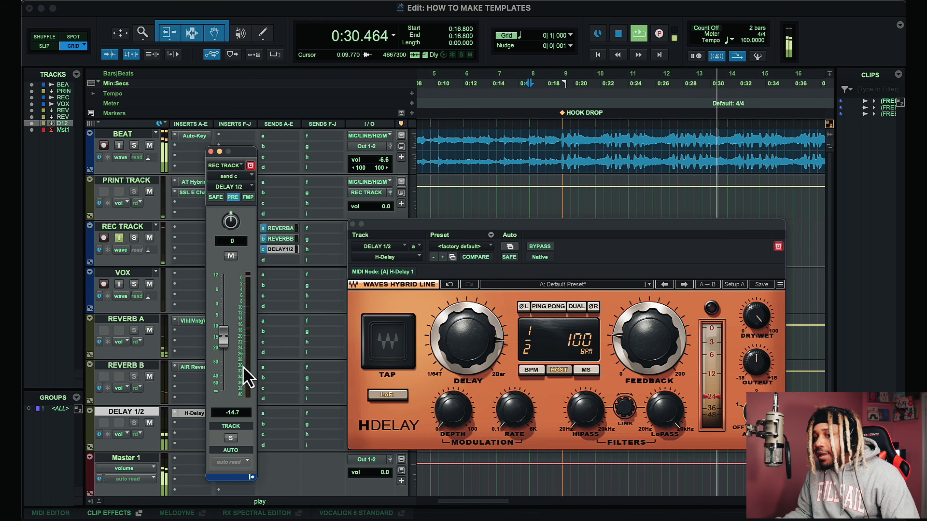
# Step: Lower the REC TRACK's REVERB B send level to about -33 dB
pyautogui.click(295, 239)
pyautogui.moveTo(225, 357); pyautogui.dragTo(224, 368)
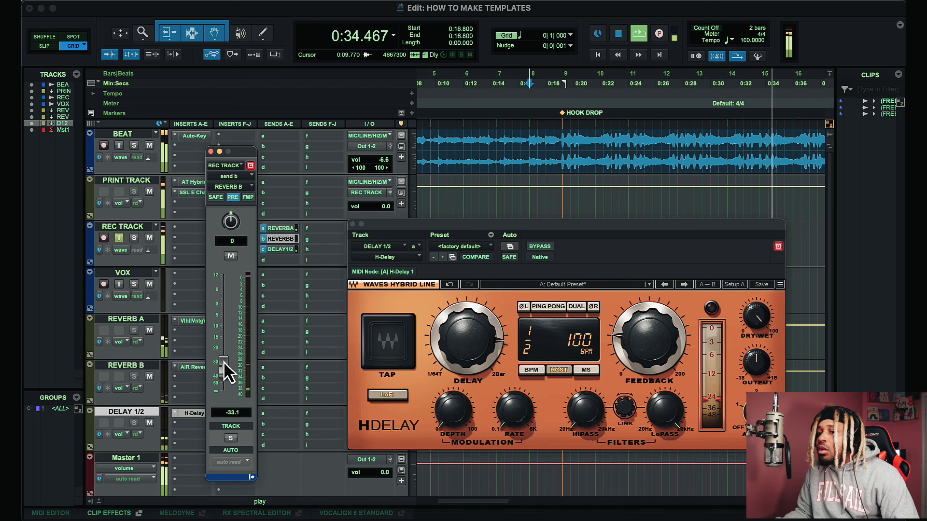
# Step: Set the REC TRACK's REVERB A send level to about -18.5 dB
pyautogui.click(292, 229)
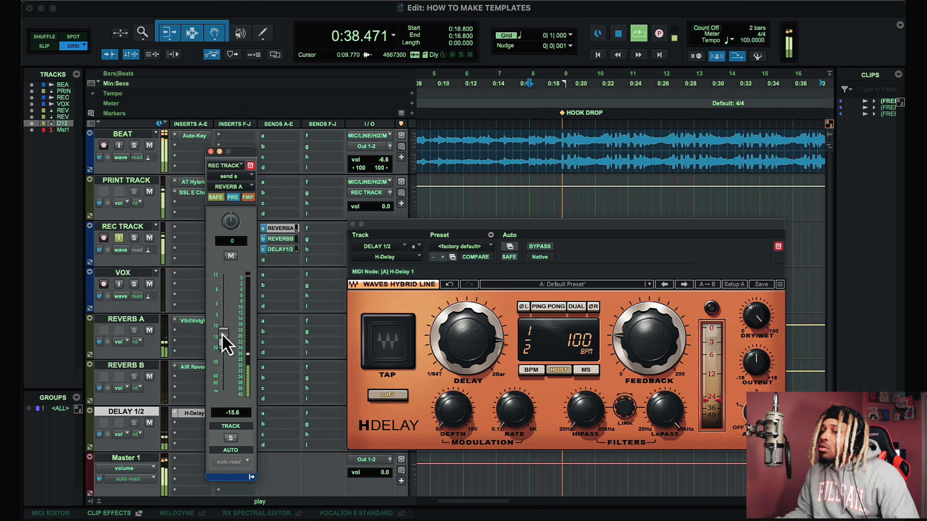
pyautogui.moveTo(227, 319); pyautogui.dragTo(236, 341)
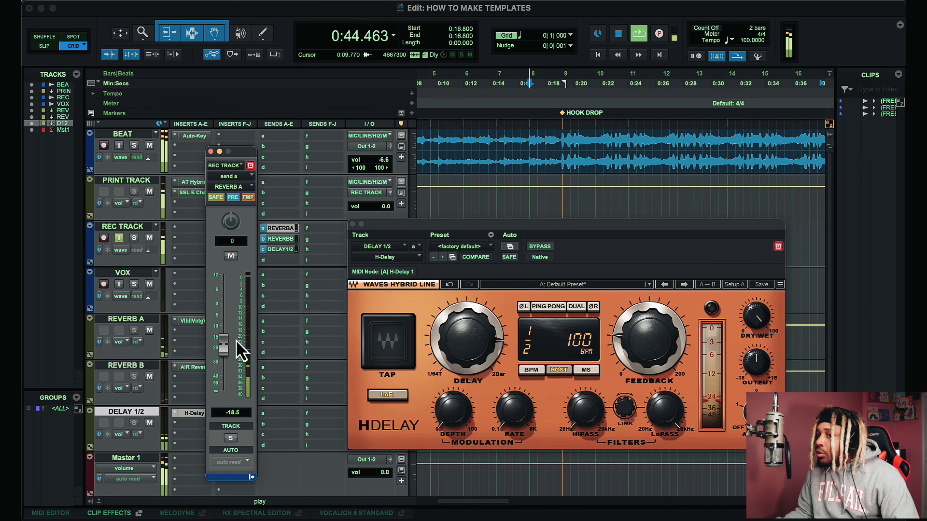
# Step: Close the H-Delay and send windows and stop playback
pyautogui.click(352, 224)
pyautogui.click(210, 152)
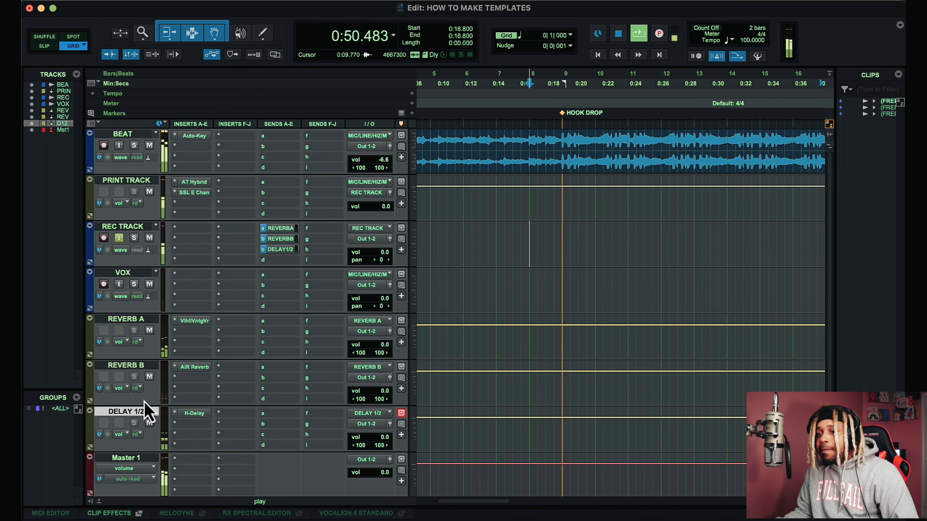
pyautogui.press('space')
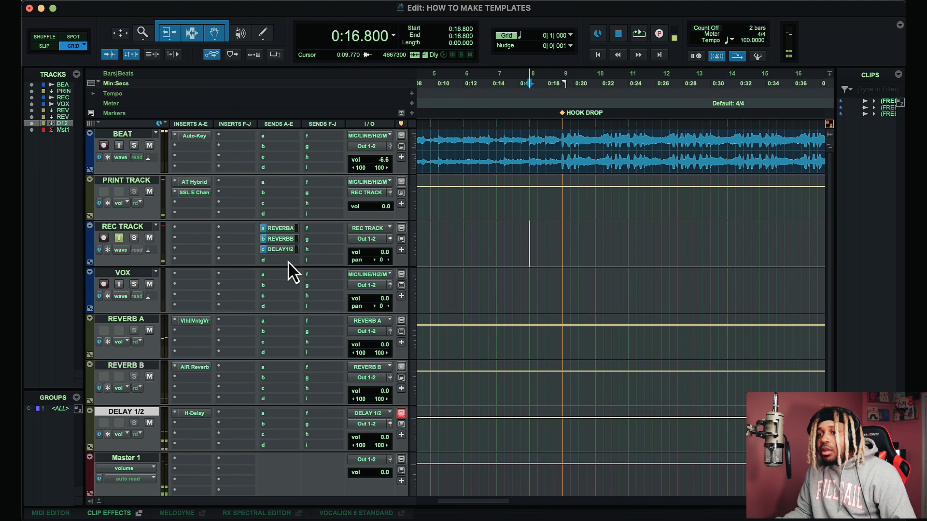
# Step: Create a new stereo Aux Input track named DEEP VOX from the REC TRACK's fourth send
pyautogui.click(288, 262)
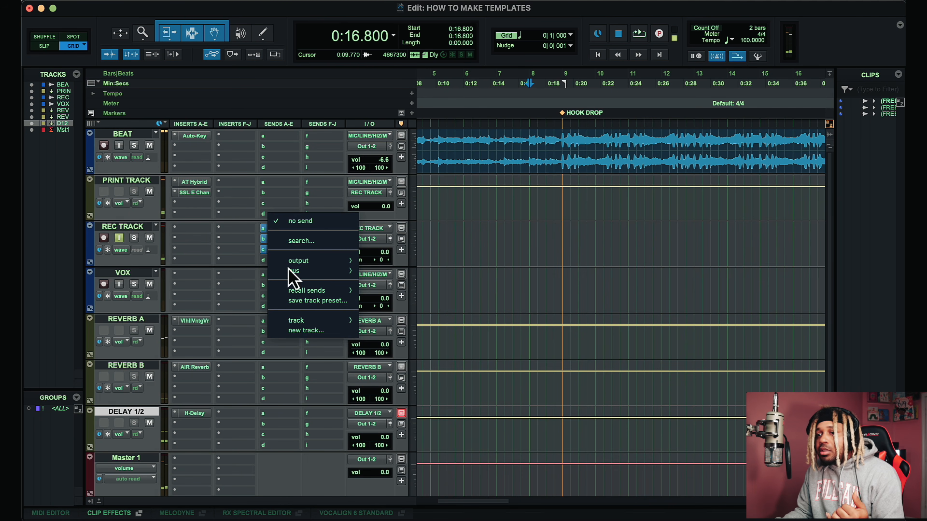
pyautogui.click(313, 330)
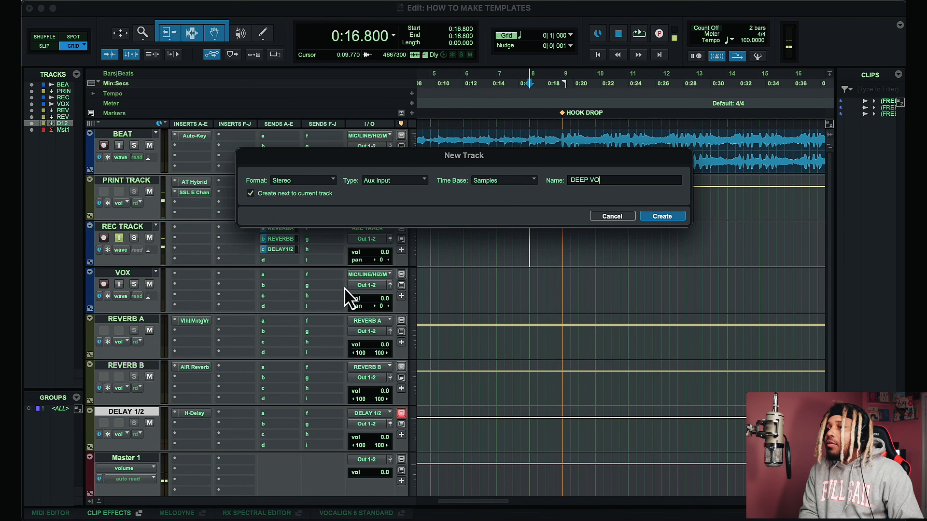
pyautogui.press('Return')
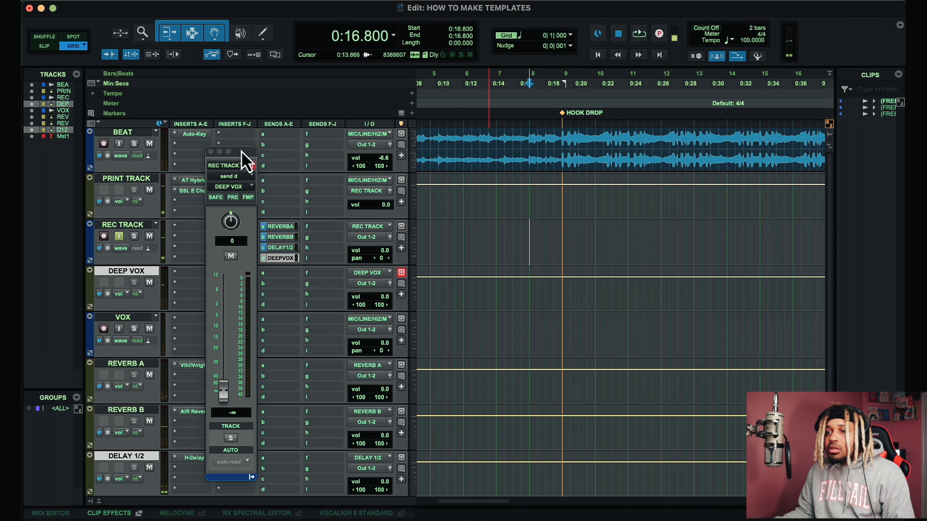
# Step: Set the DEEP VOX send to pre-fader and raise its level to about -11.3 dB
pyautogui.moveTo(246, 162); pyautogui.dragTo(500, 166)
pyautogui.click(487, 201)
pyautogui.moveTo(478, 395); pyautogui.dragTo(478, 333)
# Step: Insert the Doubler4 plug-in on the DEEP VOX track
pyautogui.click(200, 274)
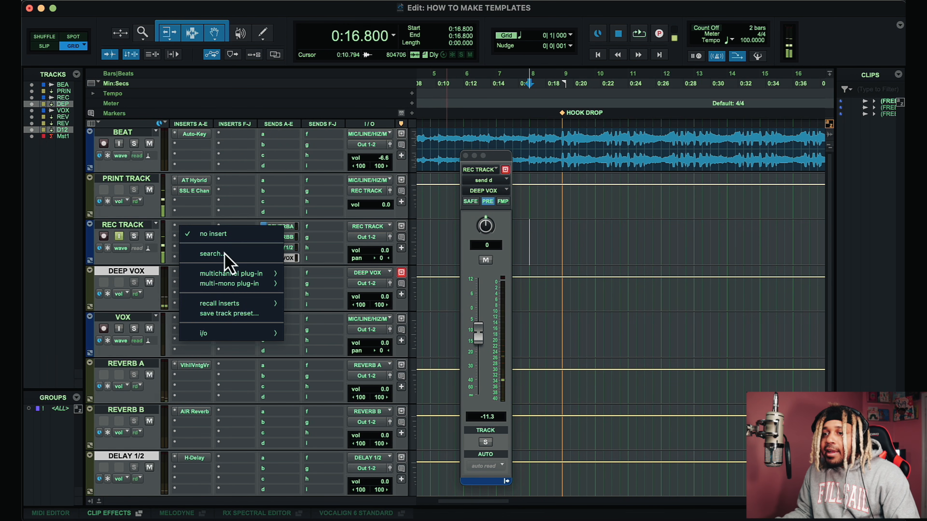
pyautogui.click(212, 254)
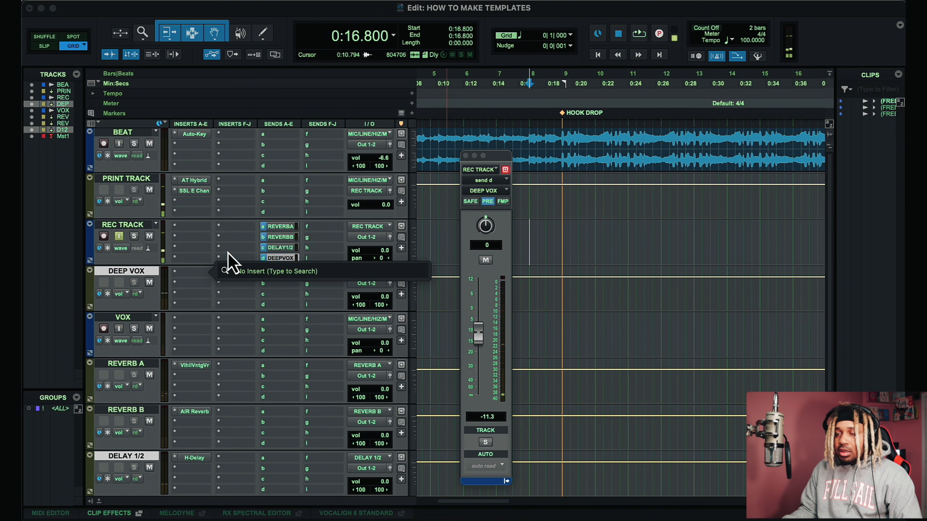
pyautogui.write('doub')
pyautogui.click(259, 306)
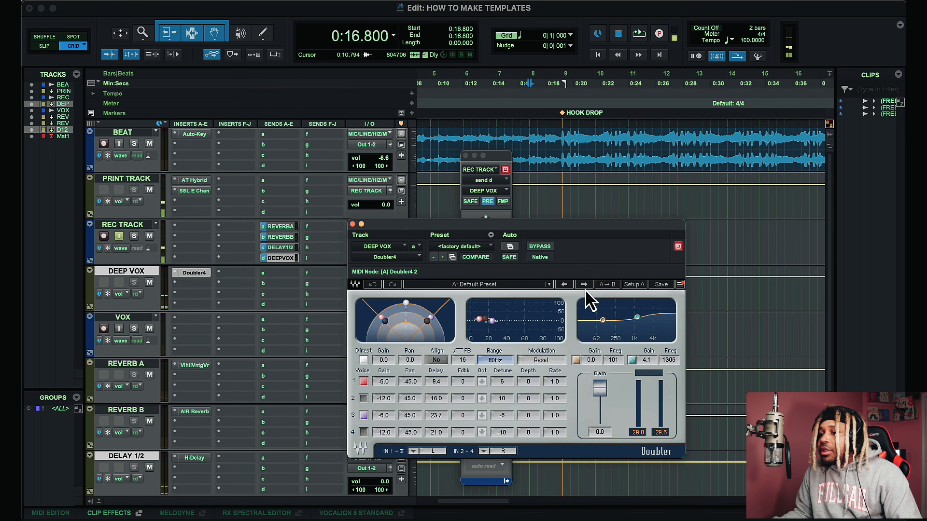
# Step: Browse the Doubler presets, load the Dark Fader preset, and close the plug-in window
pyautogui.click(584, 284)
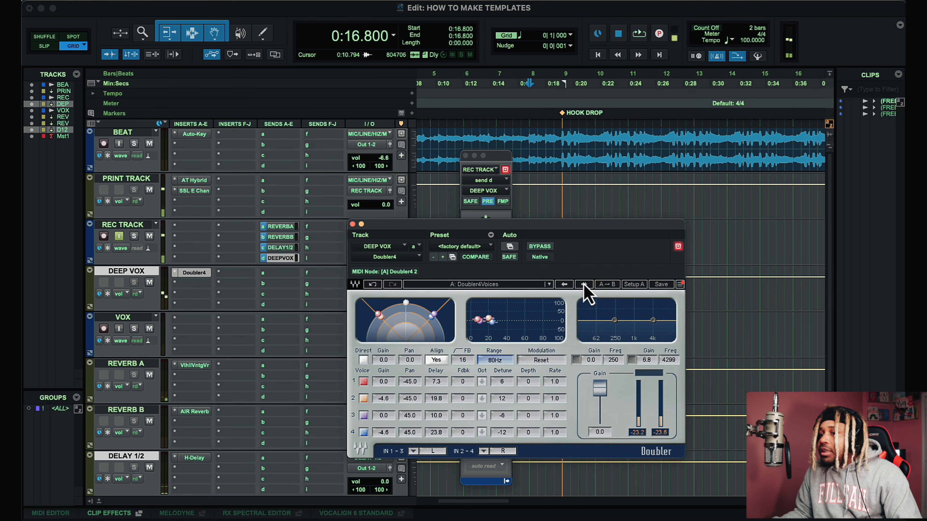
pyautogui.click(584, 284)
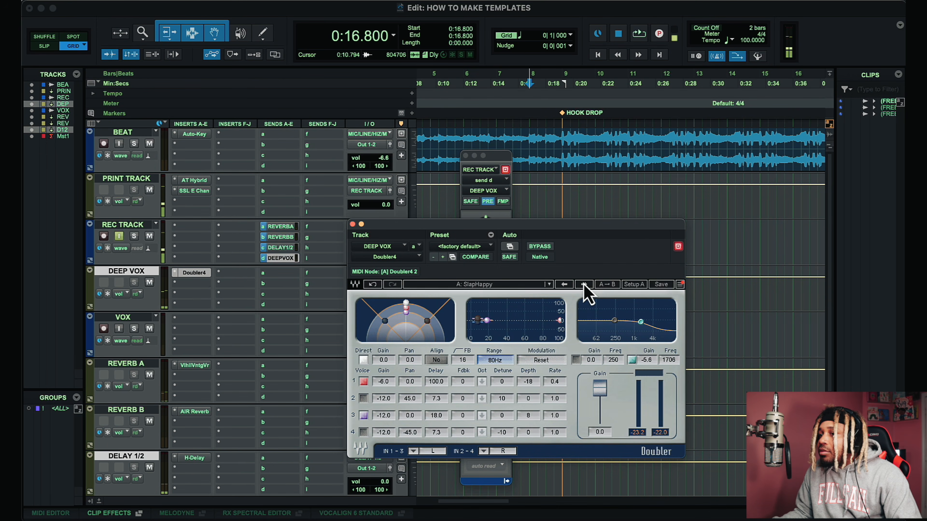
pyautogui.click(584, 284)
pyautogui.click(586, 285)
pyautogui.click(586, 285)
pyautogui.click(586, 285)
pyautogui.click(586, 285)
pyautogui.click(564, 284)
pyautogui.click(564, 284)
pyautogui.click(584, 286)
pyautogui.click(586, 285)
pyautogui.click(585, 286)
pyautogui.click(586, 285)
pyautogui.click(585, 286)
pyautogui.click(586, 286)
pyautogui.click(586, 286)
pyautogui.click(585, 285)
pyautogui.click(586, 285)
pyautogui.click(585, 286)
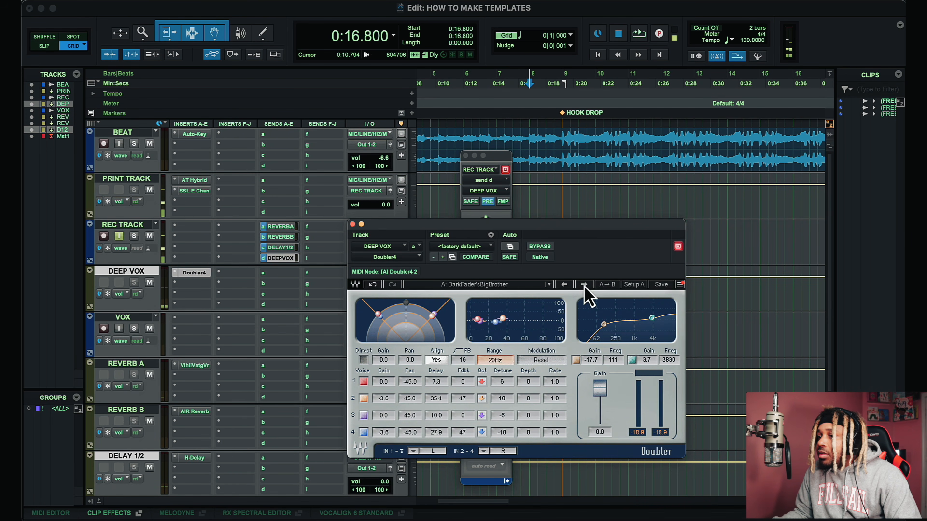
pyautogui.click(569, 285)
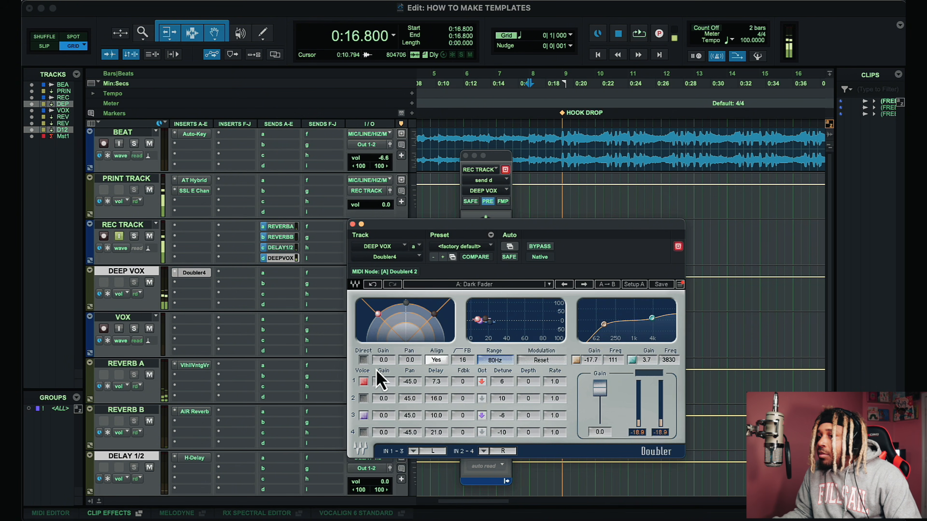
pyautogui.click(352, 224)
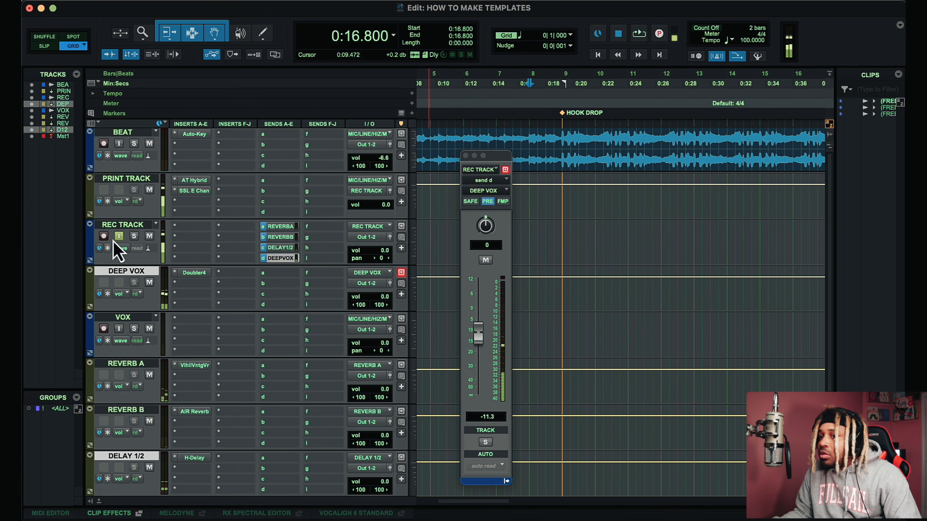
# Step: Move the DEEP VOX track below DELAY 1/2
pyautogui.scroll(-3, 151, 176)
pyautogui.scroll(3, 118, 202)
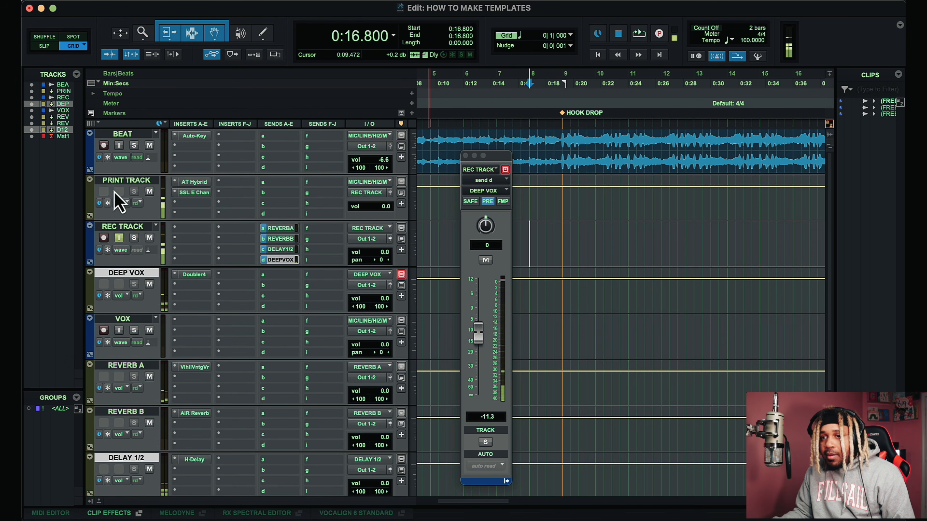
pyautogui.click(130, 319)
pyautogui.moveTo(137, 275); pyautogui.dragTo(218, 394)
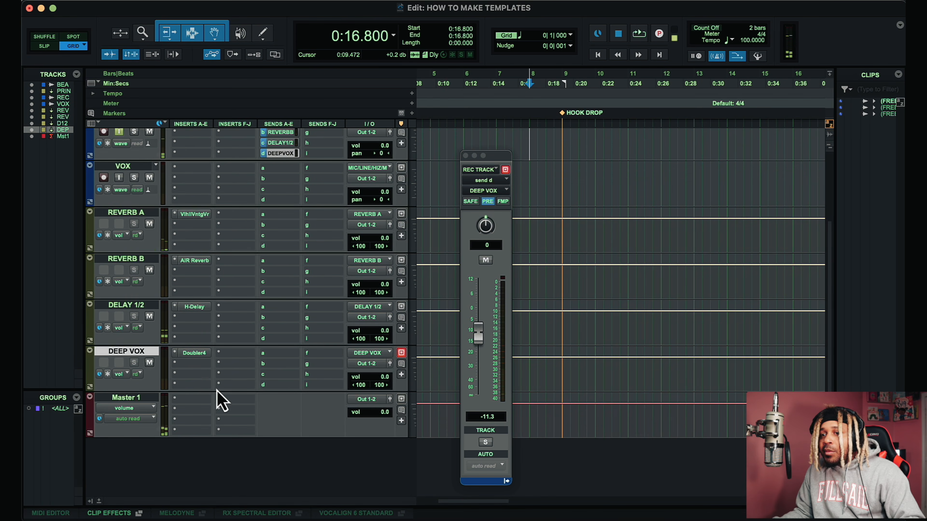
# Step: Lower the REC TRACK's DEEP VOX send level to about -28.9 dB
pyautogui.moveTo(479, 333); pyautogui.dragTo(478, 356)
pyautogui.click(488, 202)
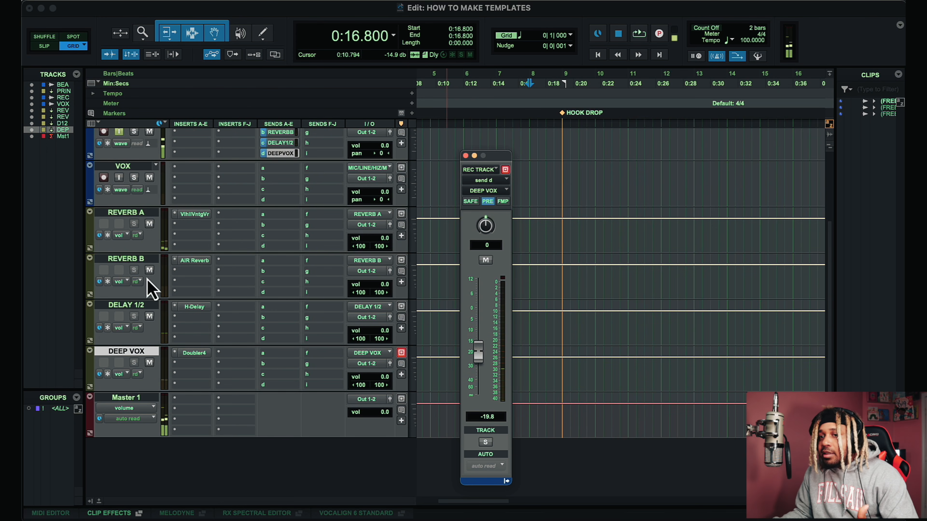
pyautogui.moveTo(477, 357); pyautogui.dragTo(478, 369)
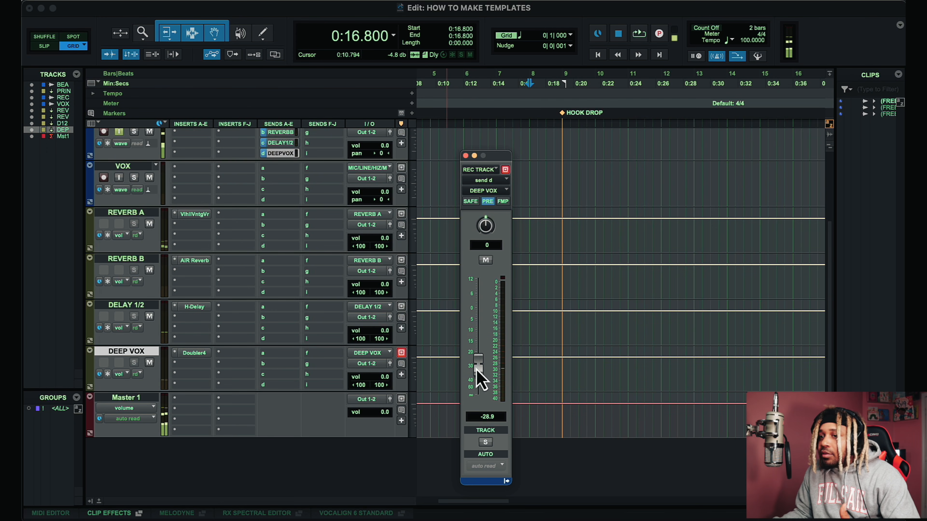
# Step: Copy the REC TRACK's REVERB A, REVERB B, DELAY 1/2 and DEEP VOX sends onto the VOX track
pyautogui.scroll(3, 314, 245)
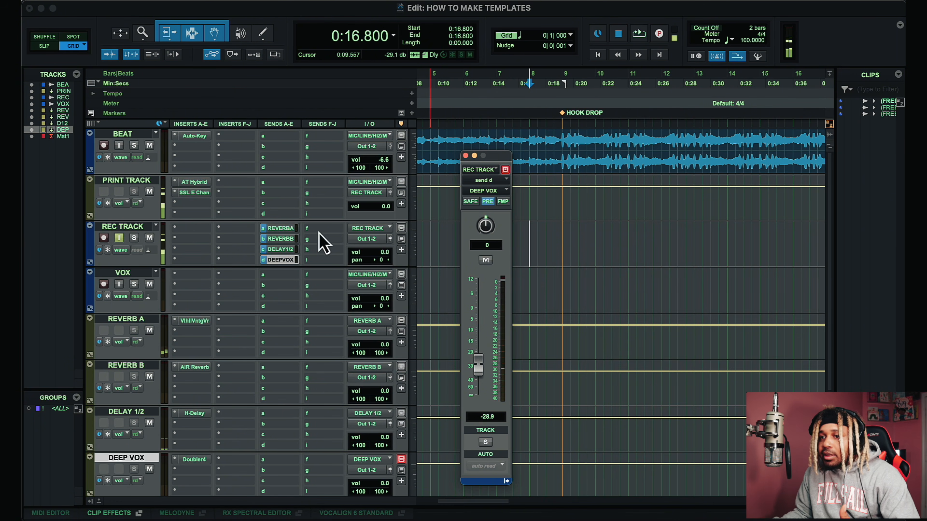
pyautogui.scroll(-1, 365, 256)
pyautogui.scroll(-1, 376, 255)
pyautogui.scroll(1, 376, 255)
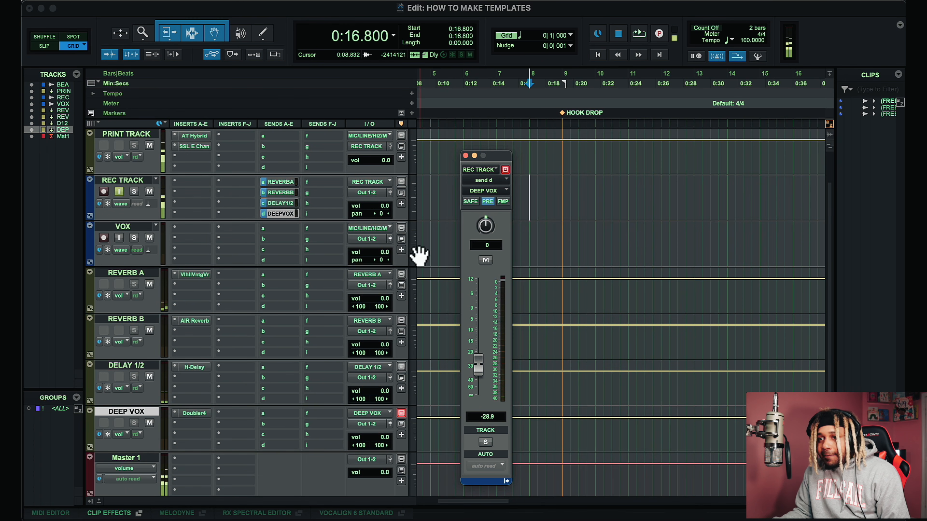
pyautogui.moveTo(287, 182); pyautogui.dragTo(286, 240)
pyautogui.moveTo(281, 203); pyautogui.dragTo(284, 250)
pyautogui.moveTo(281, 213); pyautogui.dragTo(284, 262)
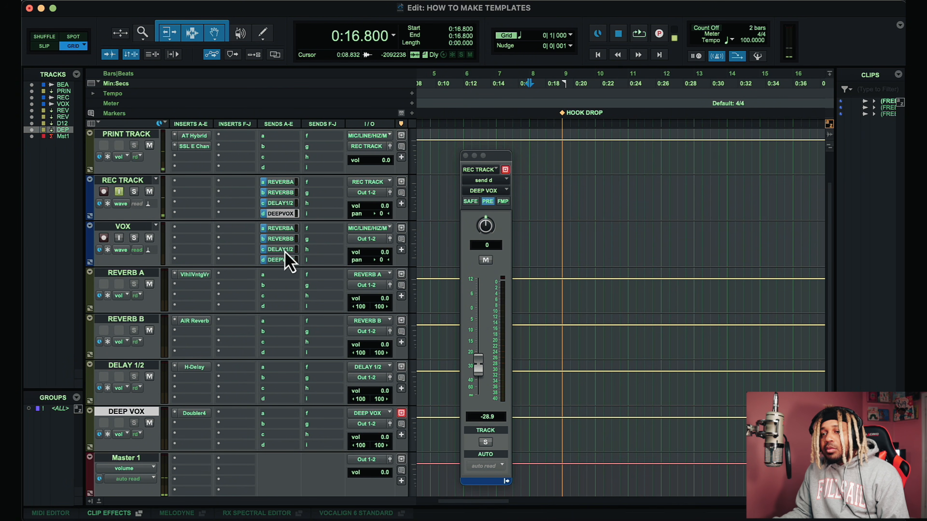
# Step: Duplicate the VOX track into four copies with all its data
pyautogui.click(137, 227)
pyautogui.hotkey('alt', 'shift', 'd')
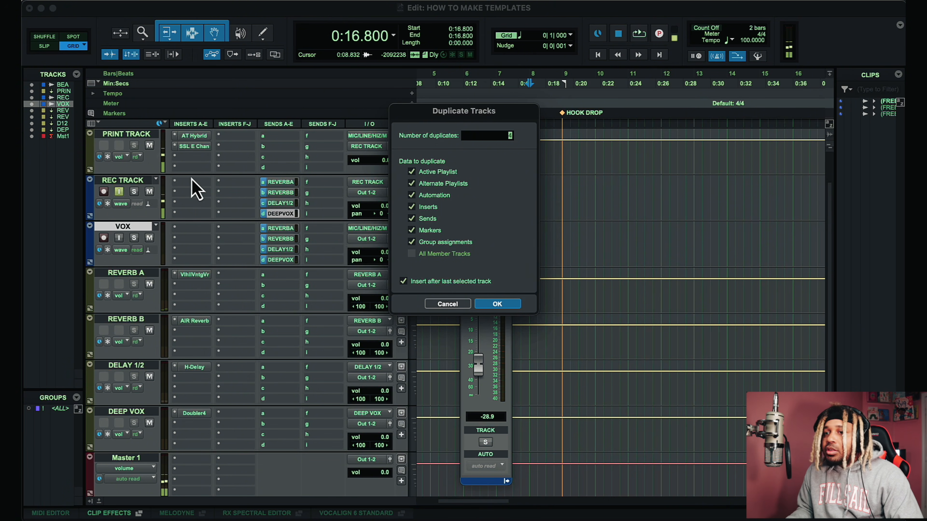
pyautogui.press('Return')
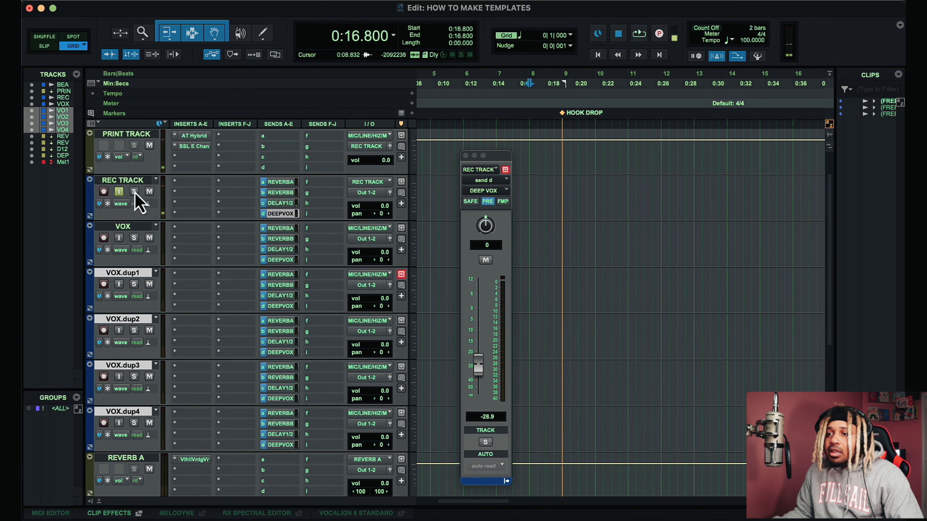
# Step: Route VOX and its four duplicates to a new stereo Aux Input track named VOX BUS
pyautogui.click(147, 229)
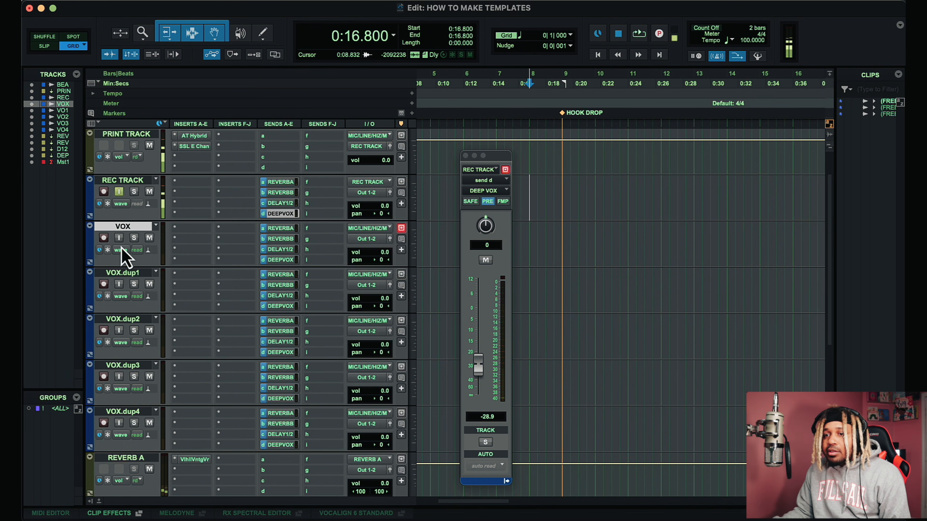
pyautogui.keyDown('shift'); pyautogui.click(130, 413); pyautogui.keyUp('shift')
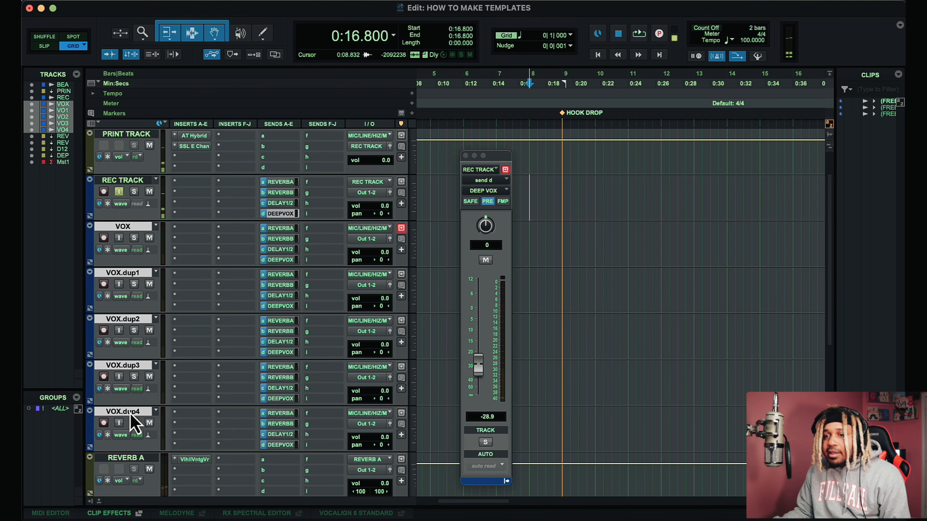
pyautogui.click(367, 239)
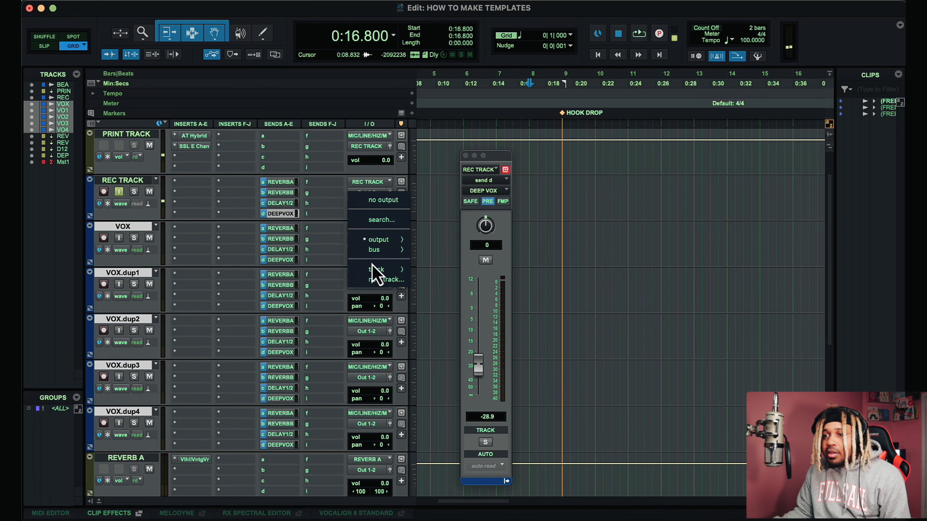
pyautogui.click(382, 283)
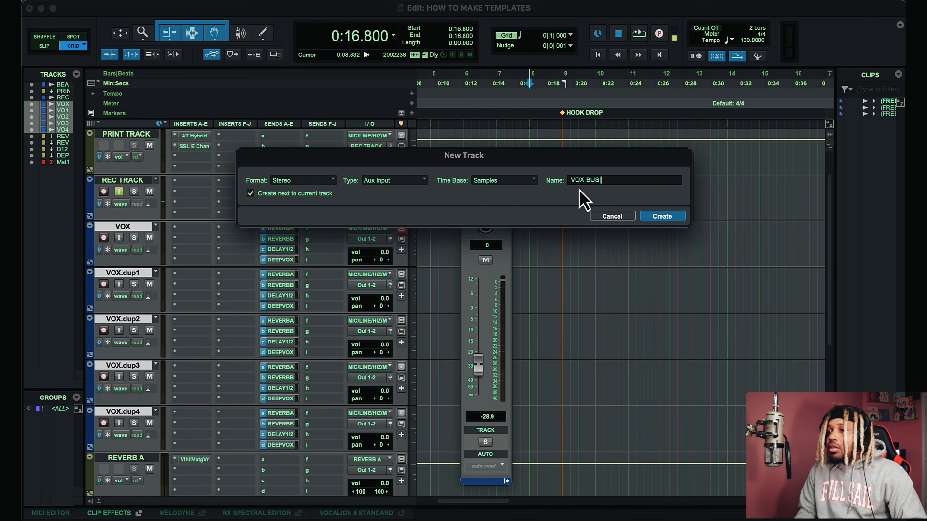
pyautogui.press('Return')
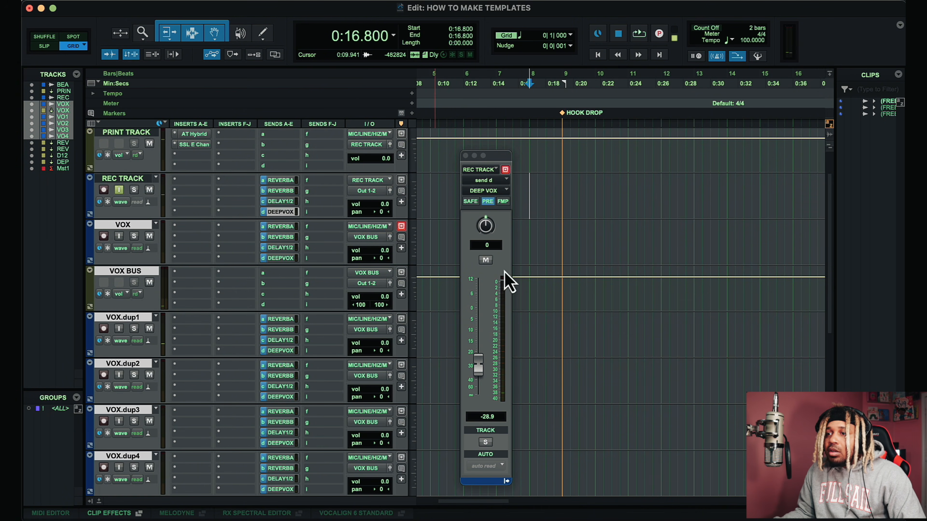
pyautogui.scroll(-6, 387, 263)
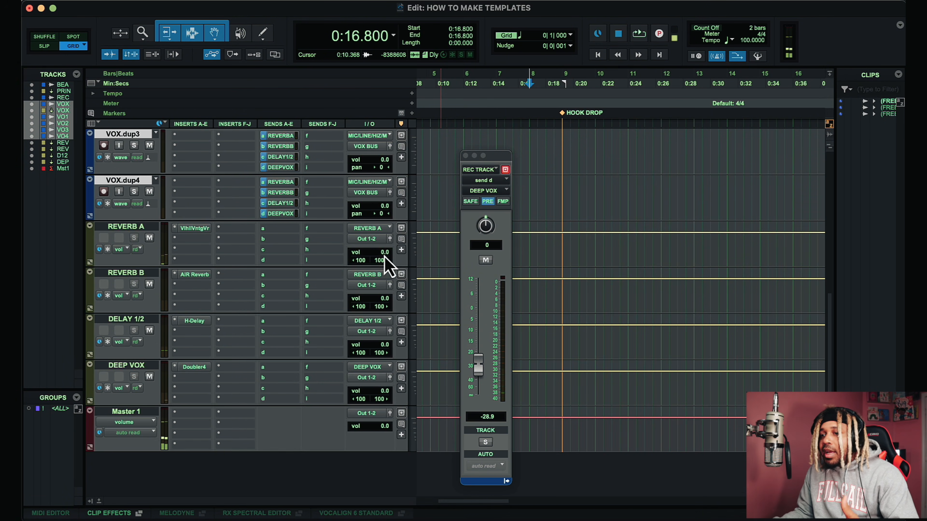
pyautogui.scroll(3, 387, 265)
pyautogui.scroll(8, 157, 280)
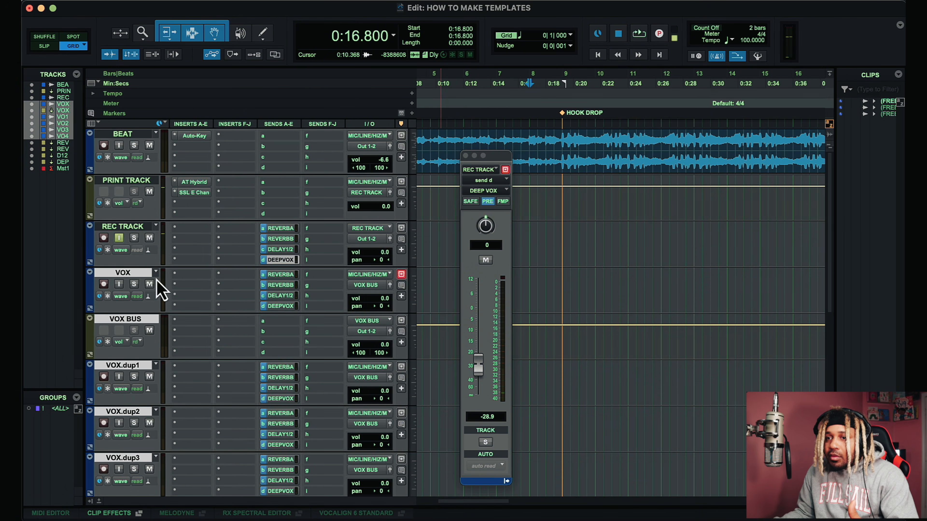
# Step: Move the VOX BUS track below the VOX.dup4 track
pyautogui.click(135, 182)
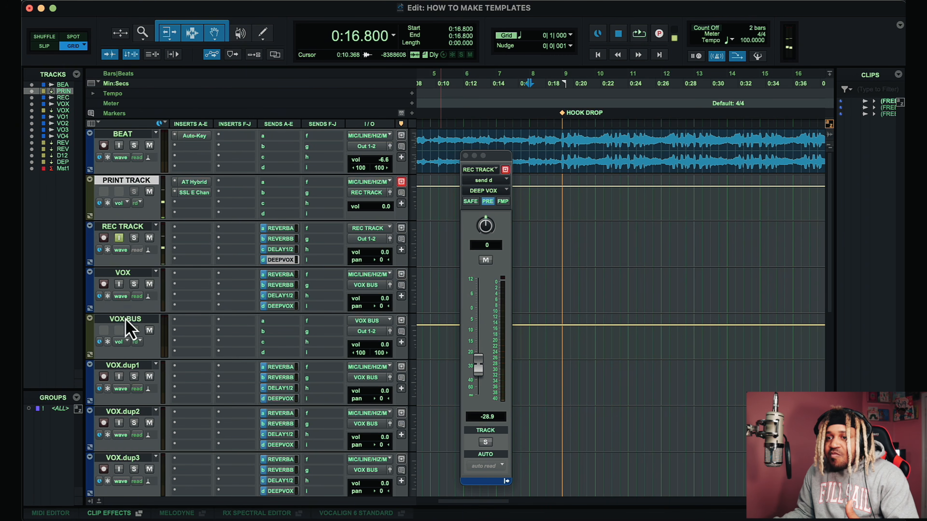
pyautogui.moveTo(124, 315); pyautogui.dragTo(207, 229)
pyautogui.scroll(10, 156, 199)
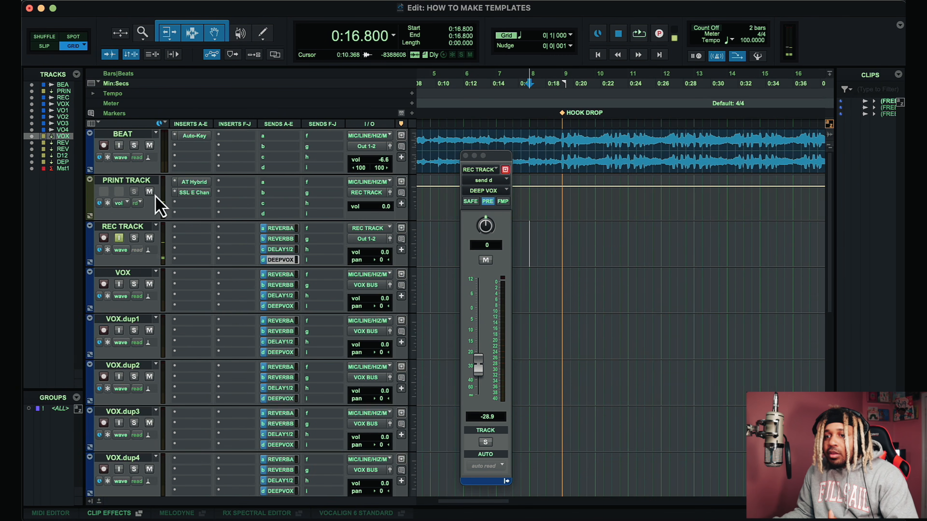
pyautogui.scroll(-5, 159, 206)
pyautogui.scroll(5, 155, 204)
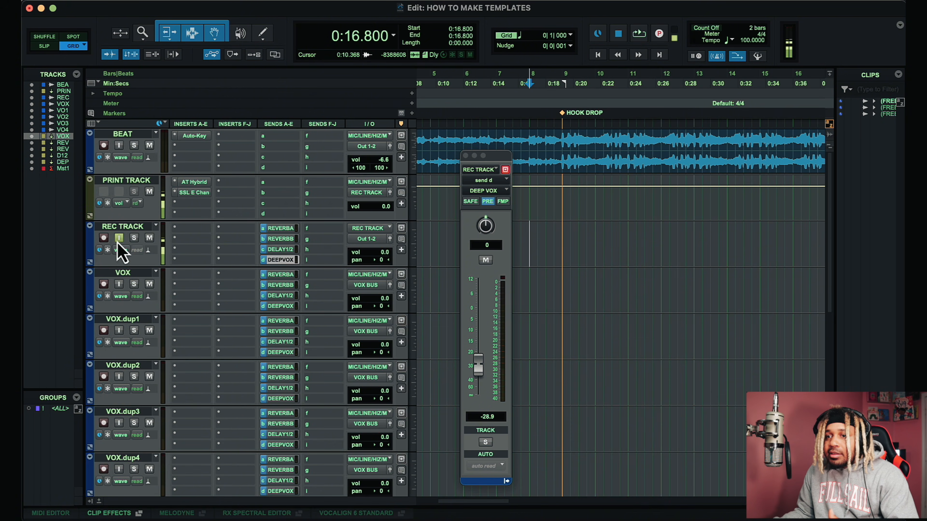
# Step: Color the REC TRACK red
pyautogui.click(130, 275)
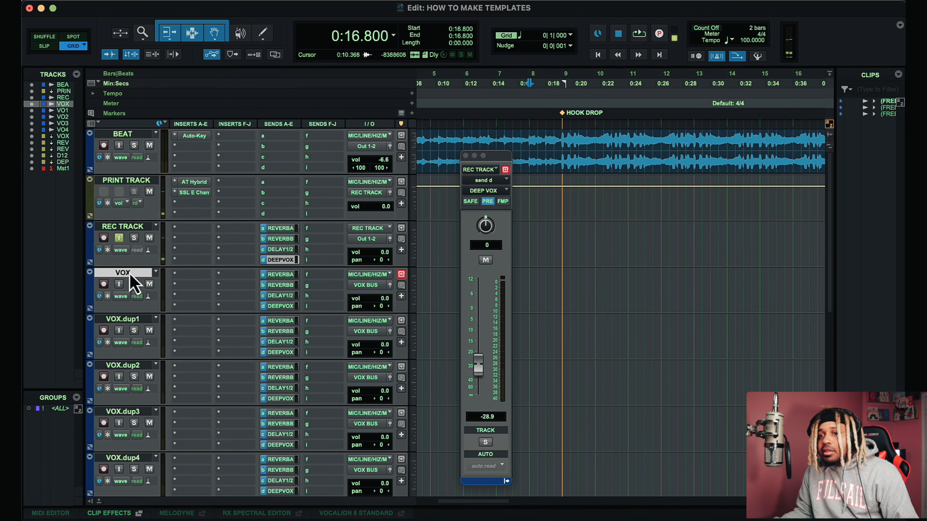
pyautogui.doubleClick(90, 244)
pyautogui.click(559, 117)
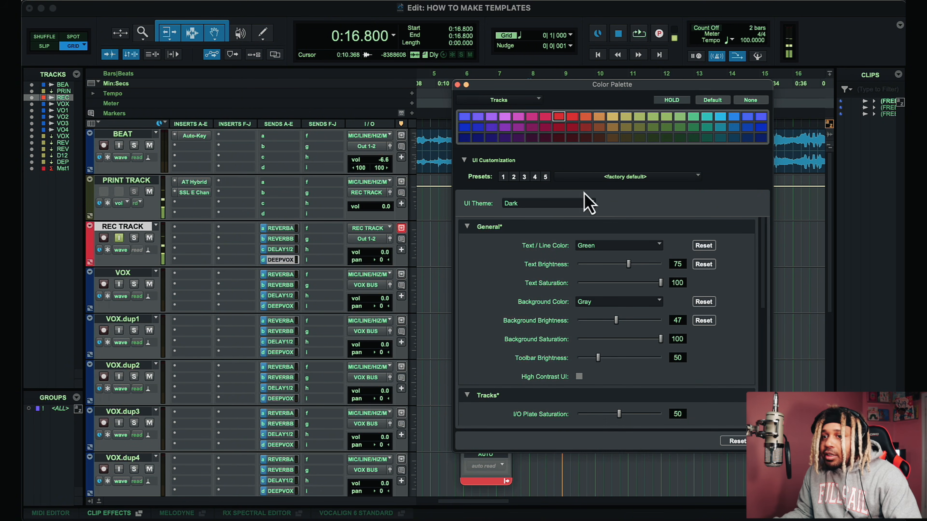
# Step: Color the VOX track, its four duplicates and VOX BUS light blue, then close the color palette
pyautogui.click(131, 277)
pyautogui.scroll(-5, 157, 317)
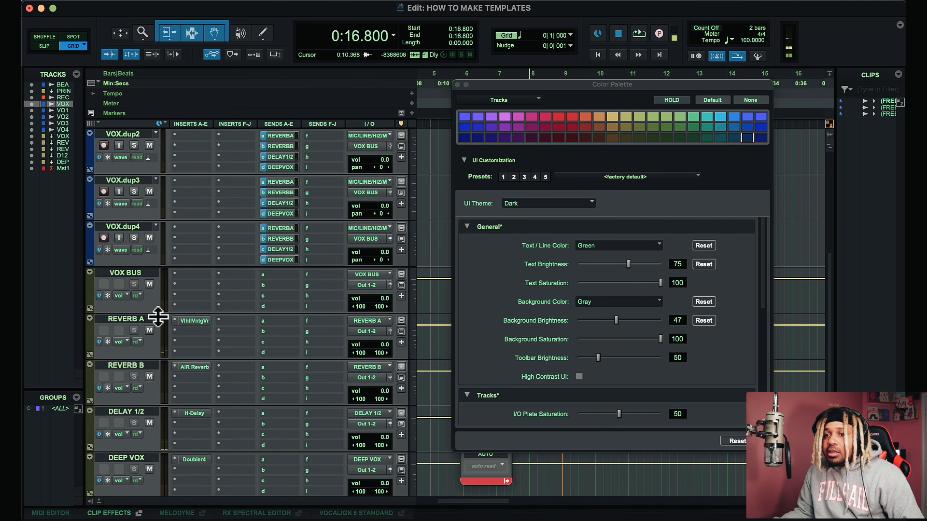
pyautogui.scroll(2, 146, 259)
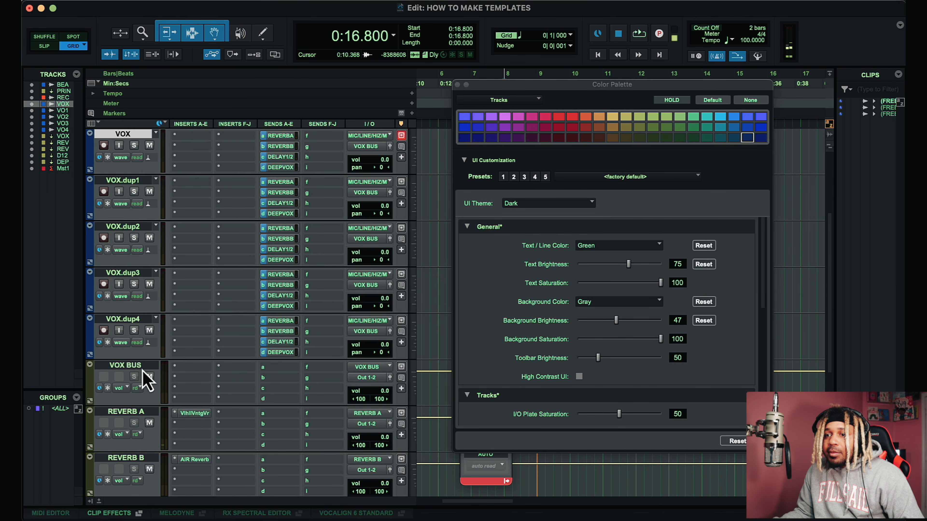
pyautogui.keyDown('shift'); pyautogui.click(142, 366); pyautogui.keyUp('shift')
pyautogui.click(721, 118)
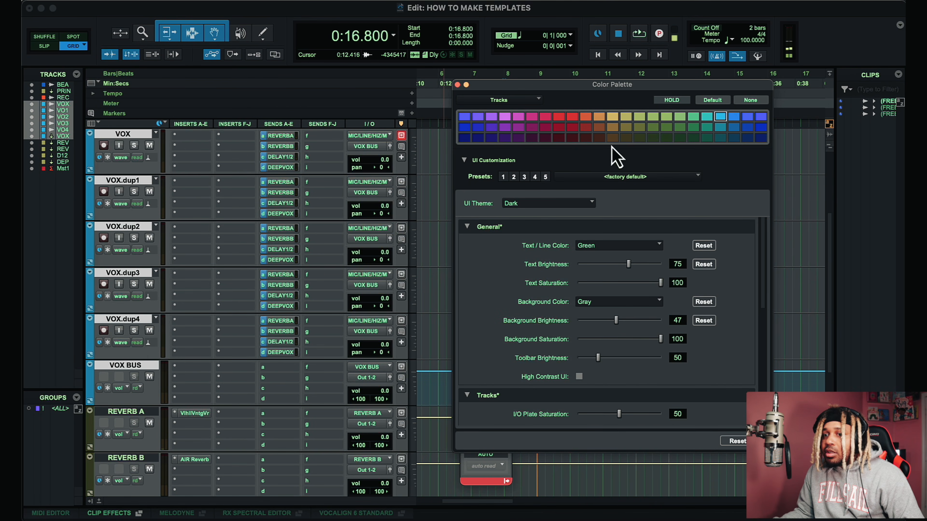
pyautogui.scroll(2, 231, 205)
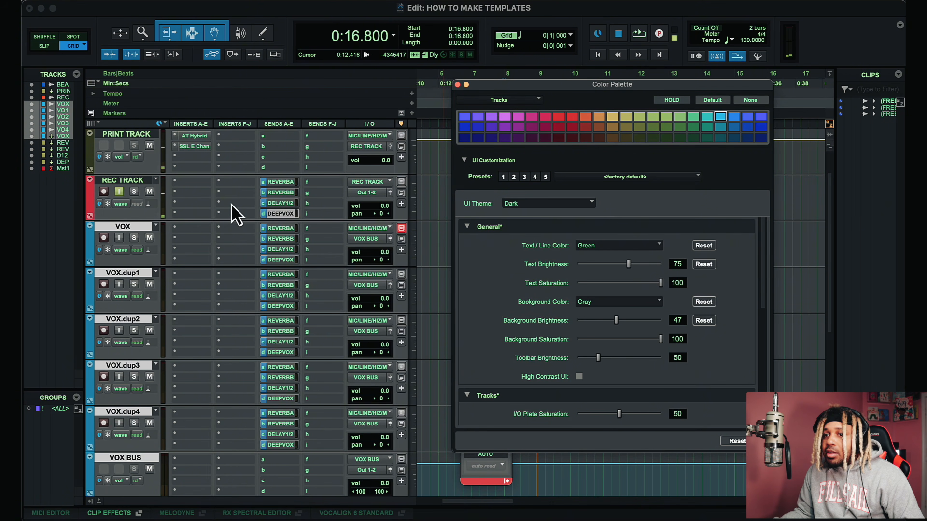
pyautogui.click(457, 84)
# Step: Mute the REC TRACK's REVERB A, REVERB B, DELAY 1/2 and DEEP VOX sends
pyautogui.click(709, 371)
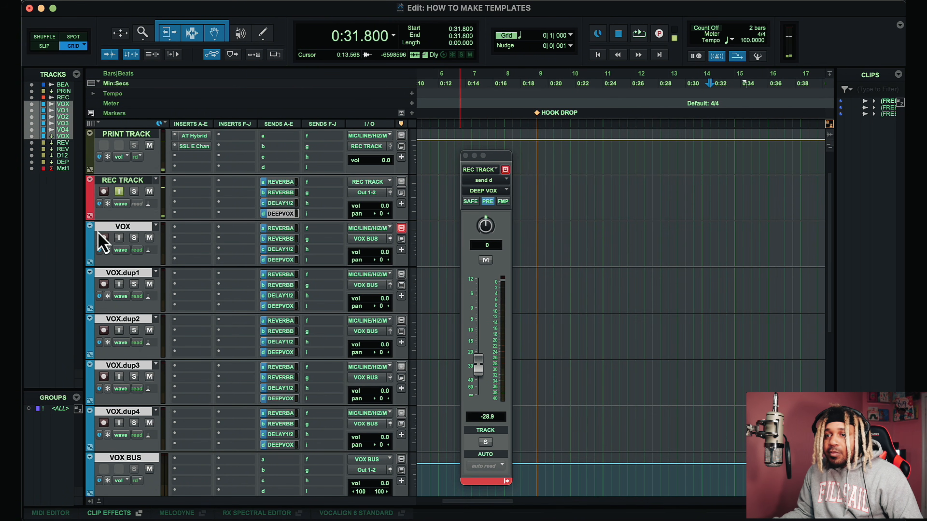
pyautogui.click(126, 228)
pyautogui.scroll(-2, 269, 254)
pyautogui.hscroll(1, 268, 246)
pyautogui.scroll(3, 268, 247)
pyautogui.scroll(-7, 274, 248)
pyautogui.scroll(7, 282, 248)
pyautogui.scroll(-7, 286, 258)
pyautogui.scroll(7, 286, 259)
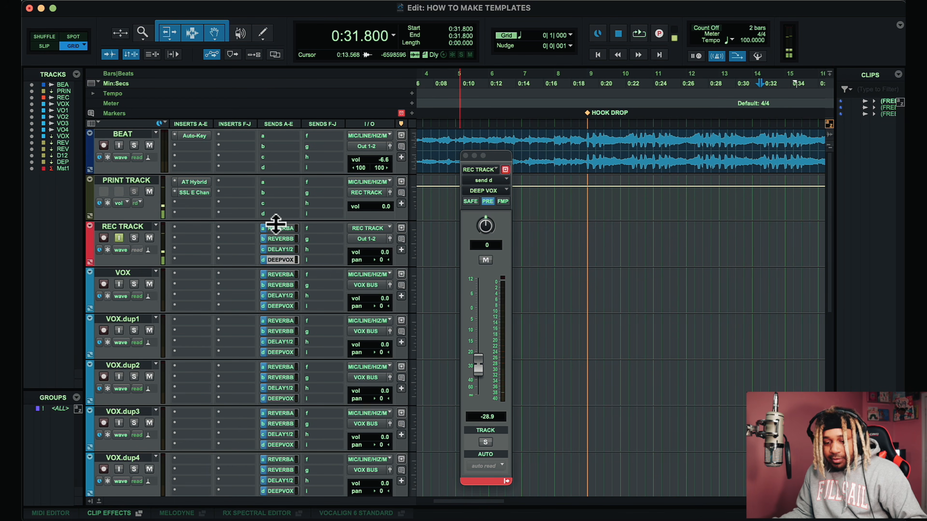
pyautogui.keyDown('super'); pyautogui.click(283, 248); pyautogui.keyUp('super')
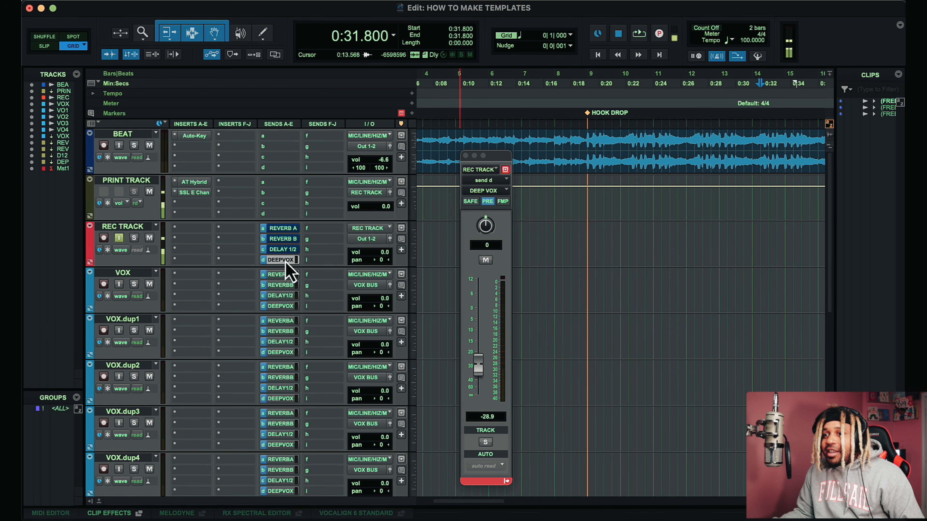
pyautogui.keyDown('super'); pyautogui.click(284, 260); pyautogui.keyUp('super')
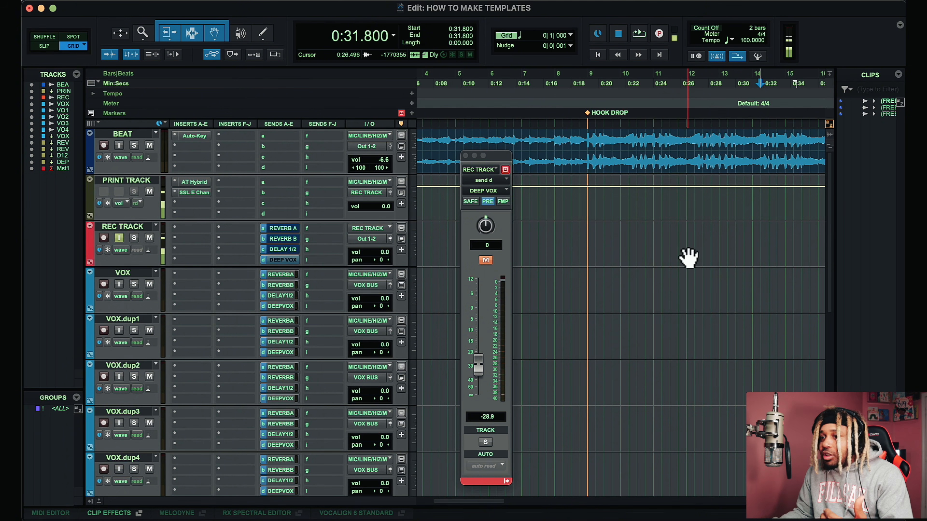
# Step: Insert the MixWave Hazelrigg VLC (stereo) plug-in on the VOX BUS track
pyautogui.scroll(-10, 688, 257)
pyautogui.scroll(10, 689, 257)
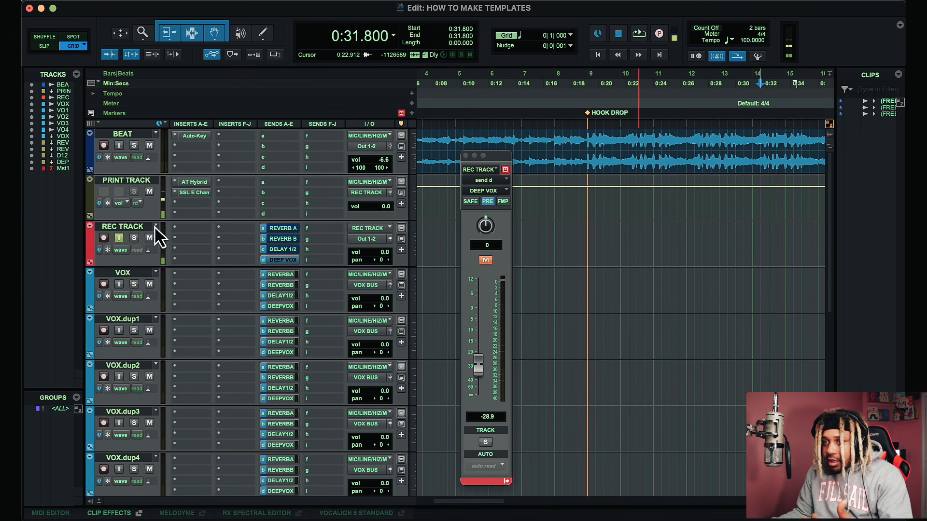
pyautogui.scroll(-4, 256, 262)
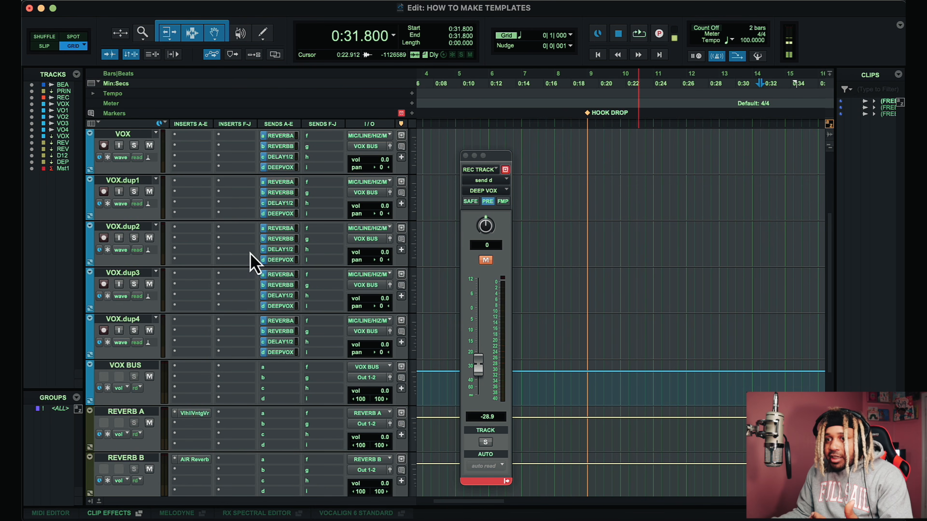
pyautogui.scroll(4, 245, 272)
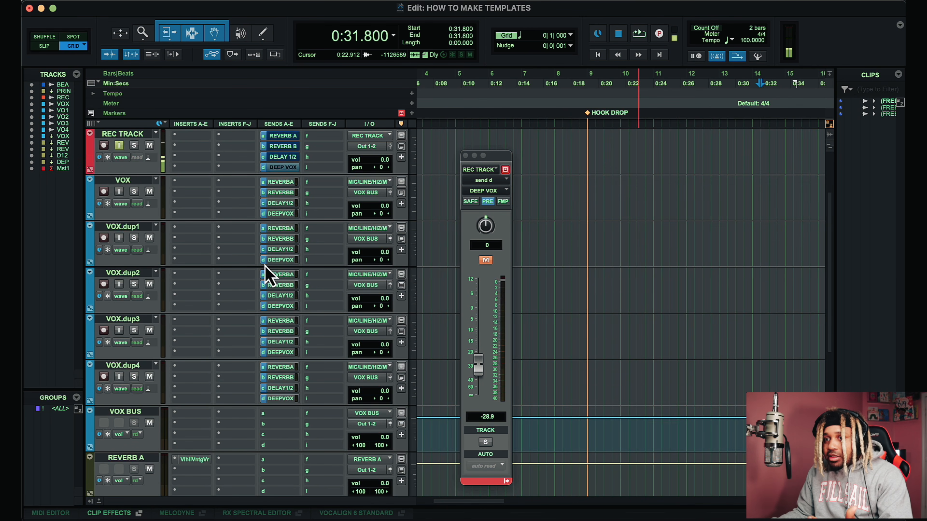
pyautogui.scroll(-1, 189, 343)
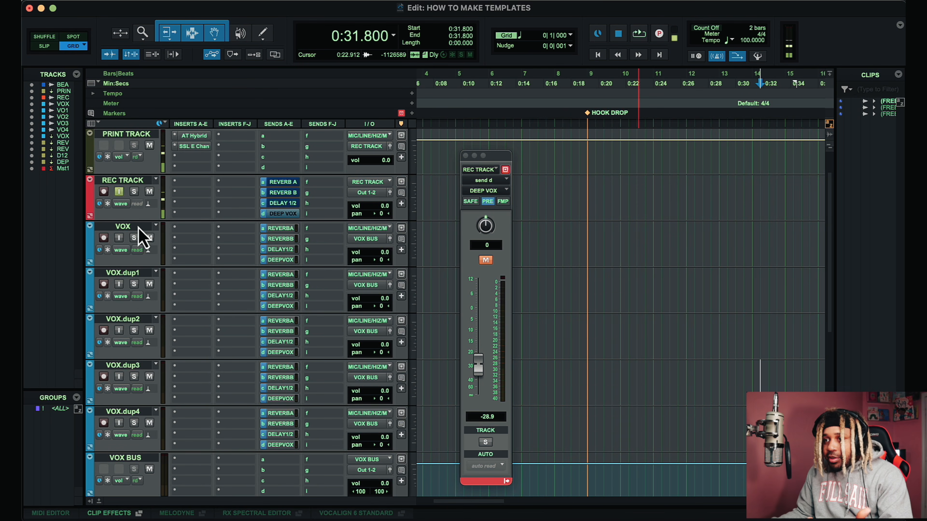
pyautogui.scroll(-4, 219, 292)
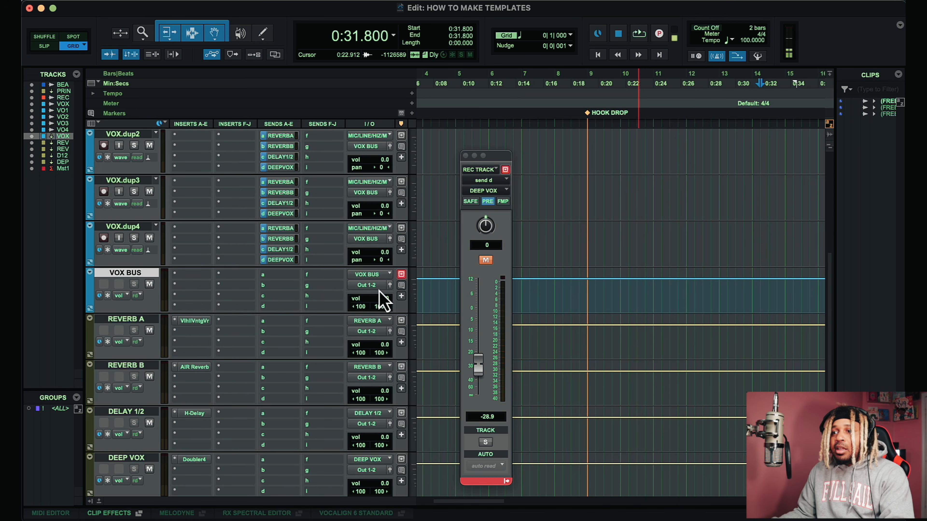
pyautogui.scroll(-1, 371, 288)
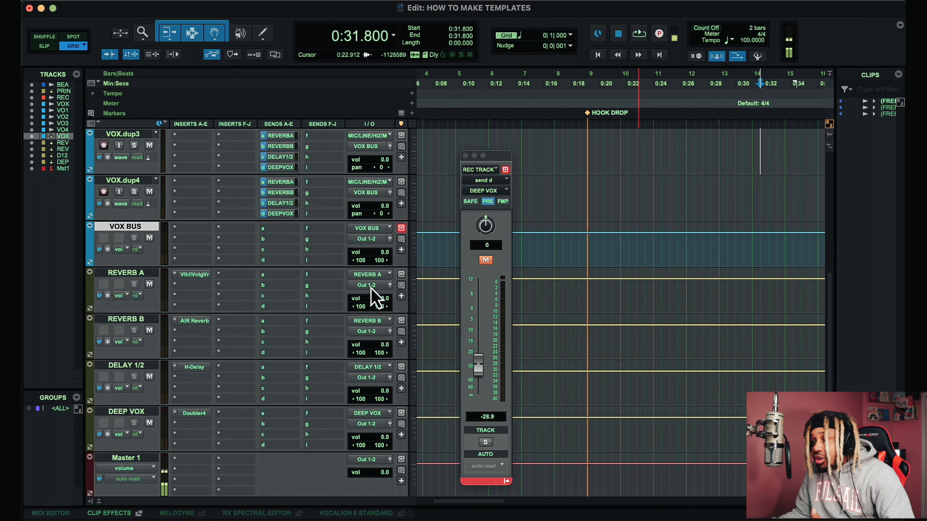
pyautogui.scroll(-1, 370, 288)
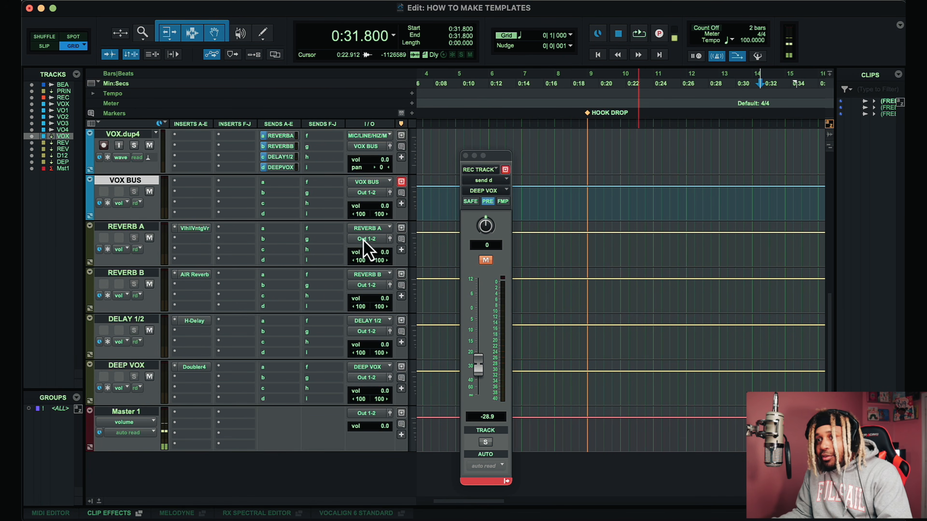
pyautogui.scroll(4, 366, 250)
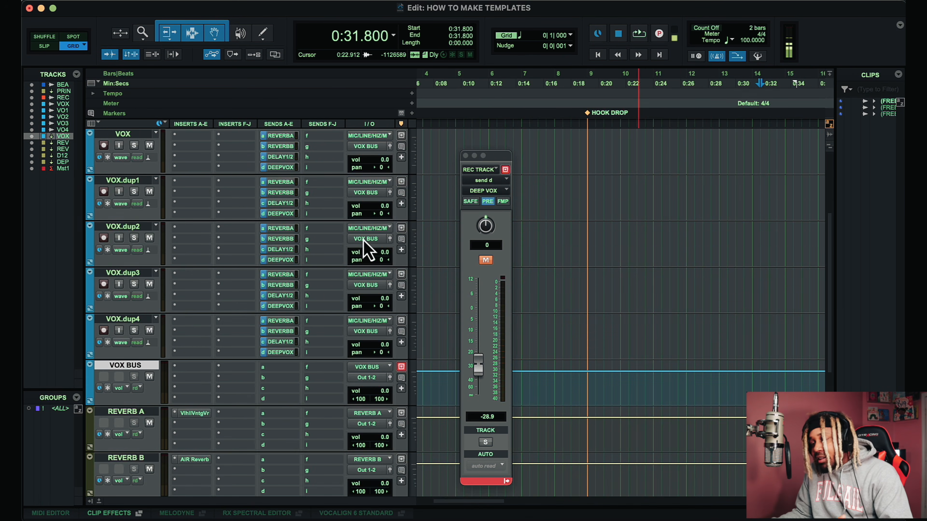
pyautogui.click(189, 368)
pyautogui.moveTo(251, 369)
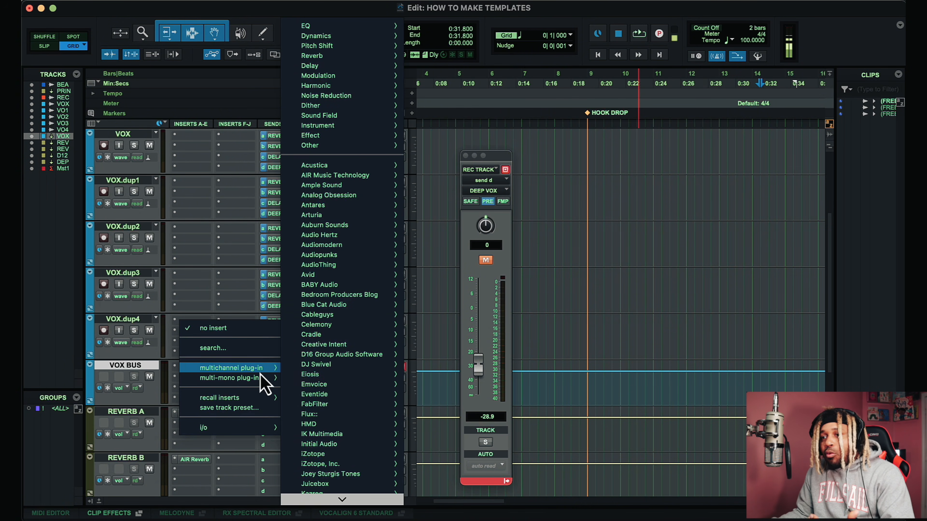
pyautogui.click(271, 348)
pyautogui.write('haz')
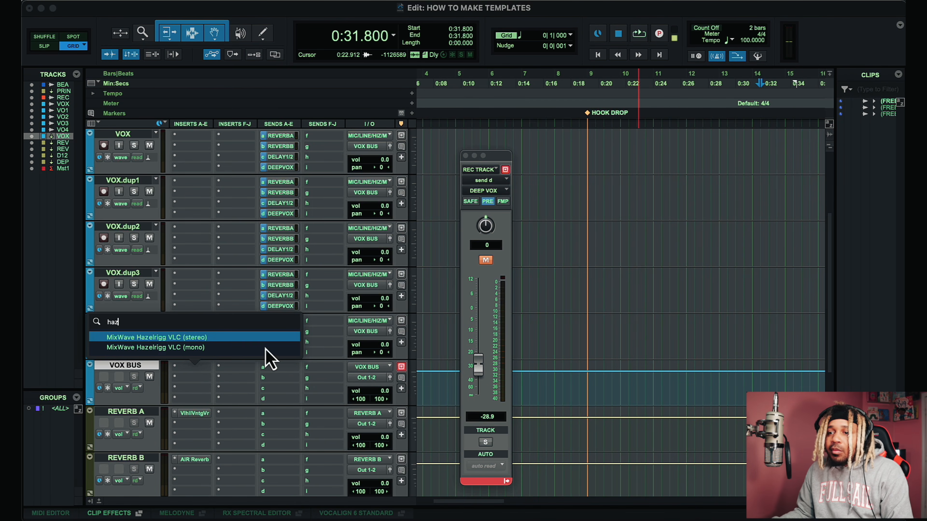
pyautogui.click(229, 336)
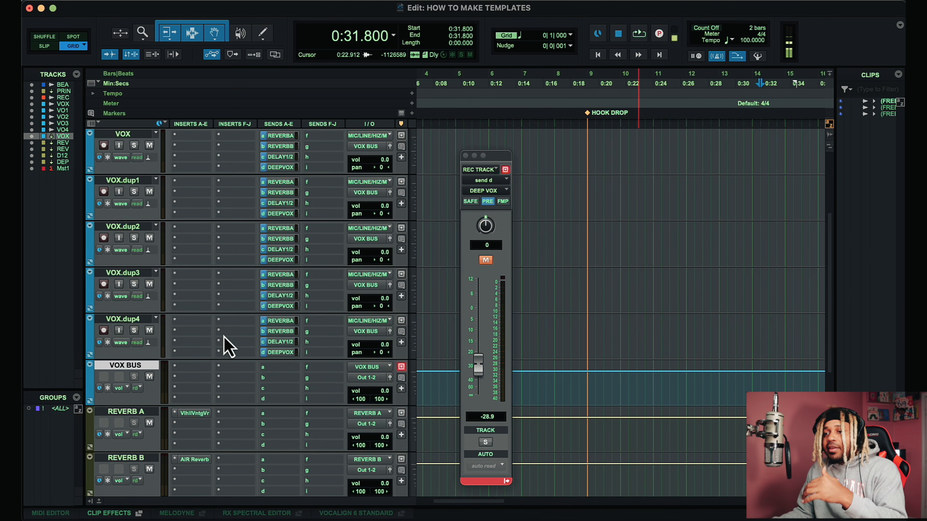
# Step: Try the NOT DRAKE and Start Here Dummy presets in the VLC plug-in
pyautogui.moveTo(740, 237); pyautogui.dragTo(665, 236)
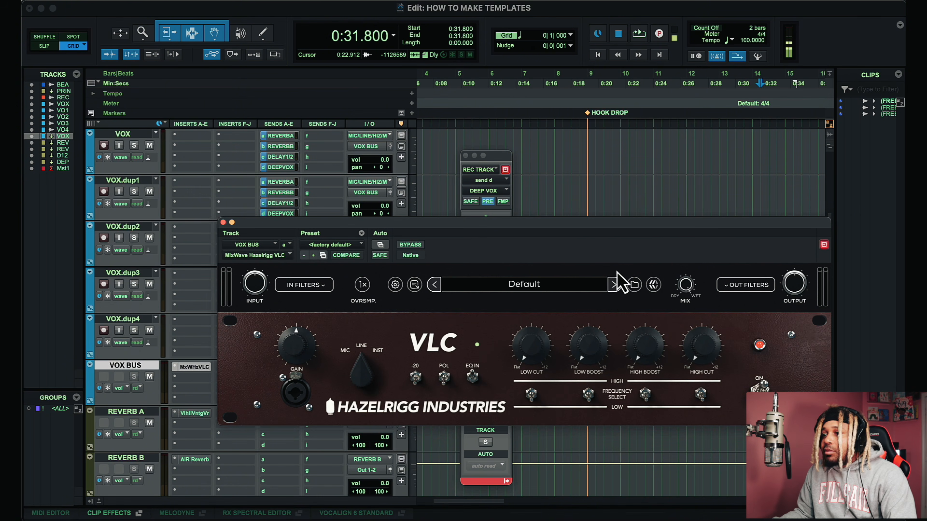
pyautogui.click(614, 284)
pyautogui.click(565, 288)
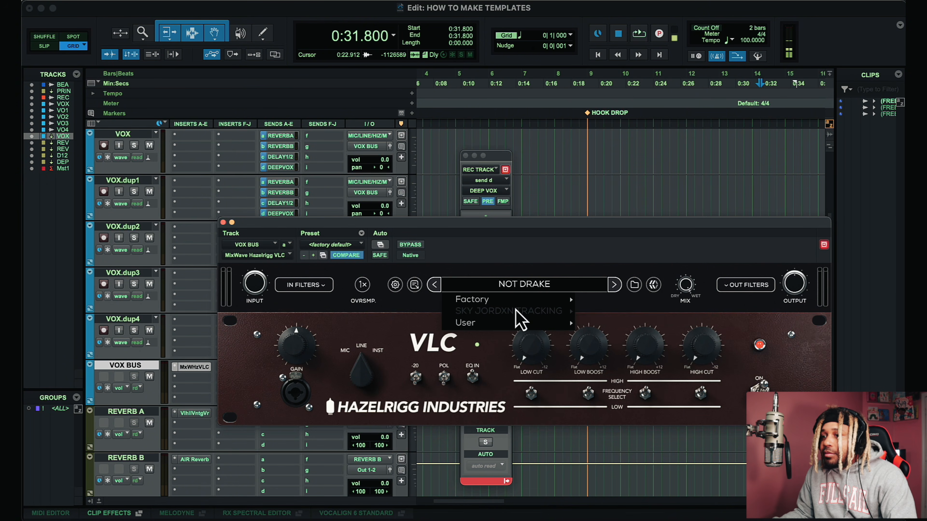
pyautogui.moveTo(522, 300)
pyautogui.moveTo(620, 303)
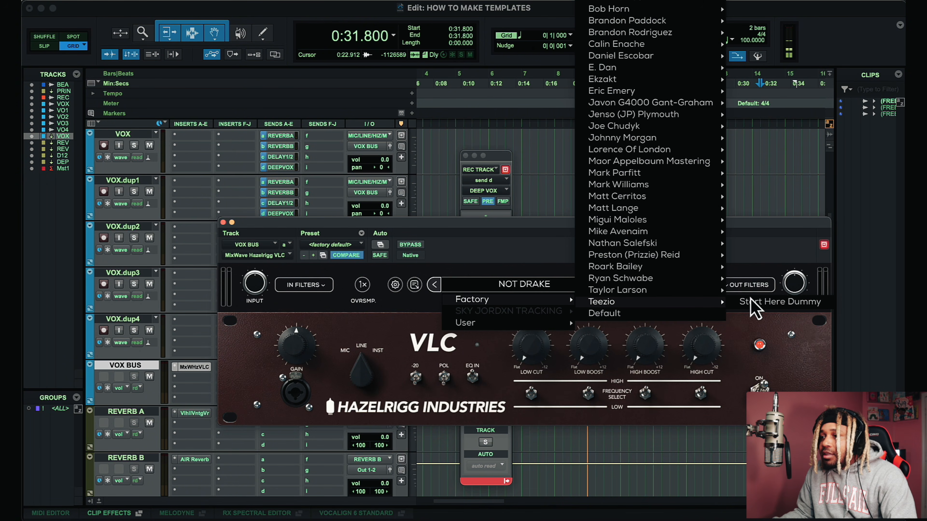
pyautogui.click(774, 302)
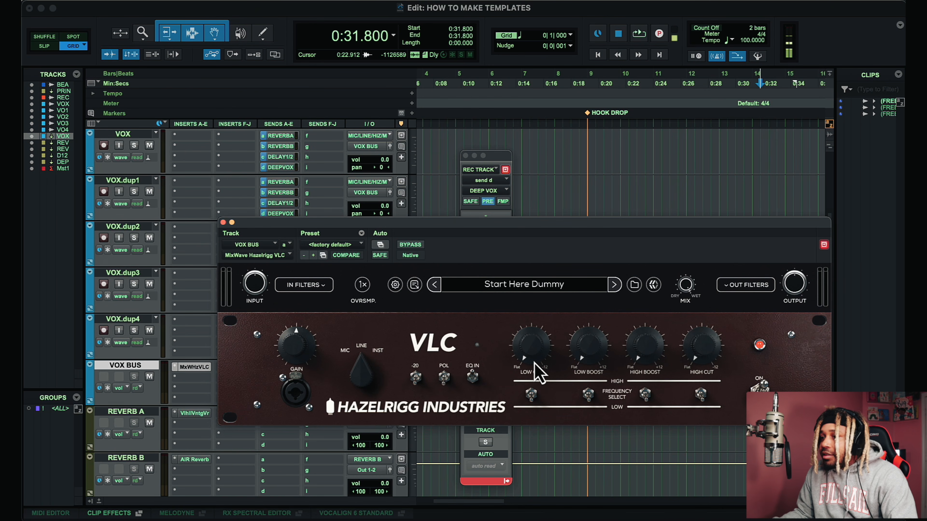
# Step: Load the Ben Thomas Vox Start preset in the VLC plug-in and close its window
pyautogui.click(584, 290)
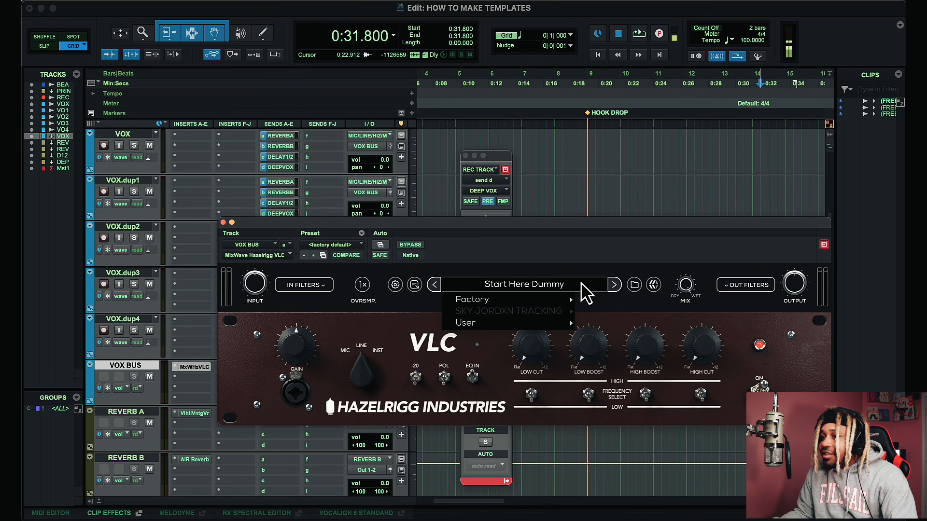
pyautogui.moveTo(563, 301)
pyautogui.moveTo(625, 116)
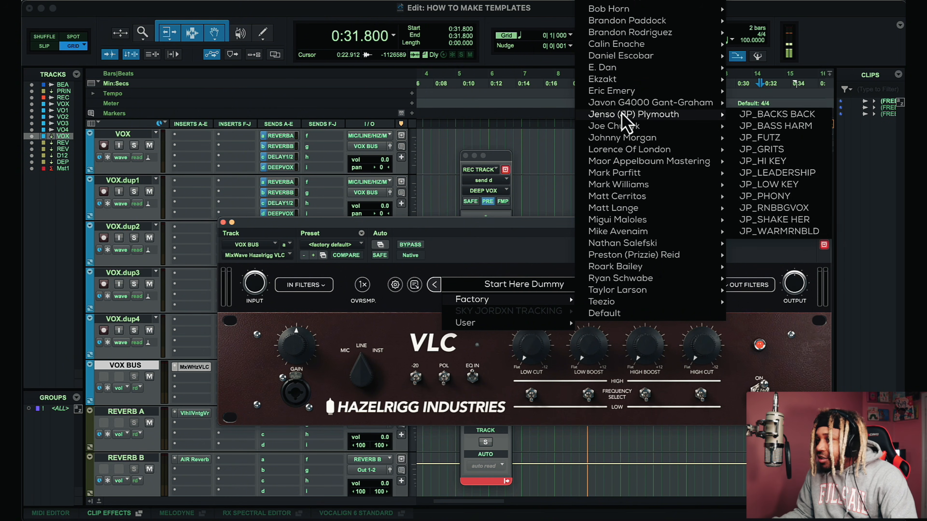
pyautogui.moveTo(634, 14)
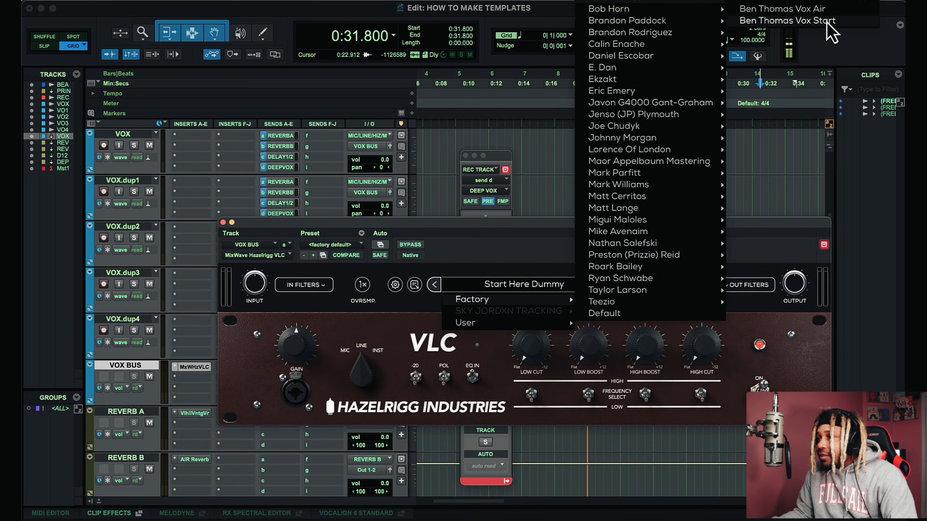
pyautogui.click(787, 21)
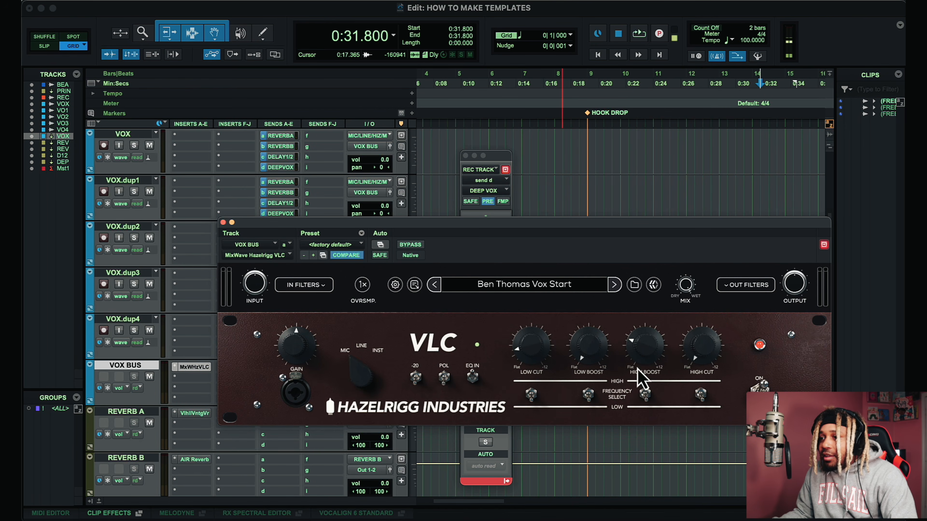
pyautogui.click(223, 222)
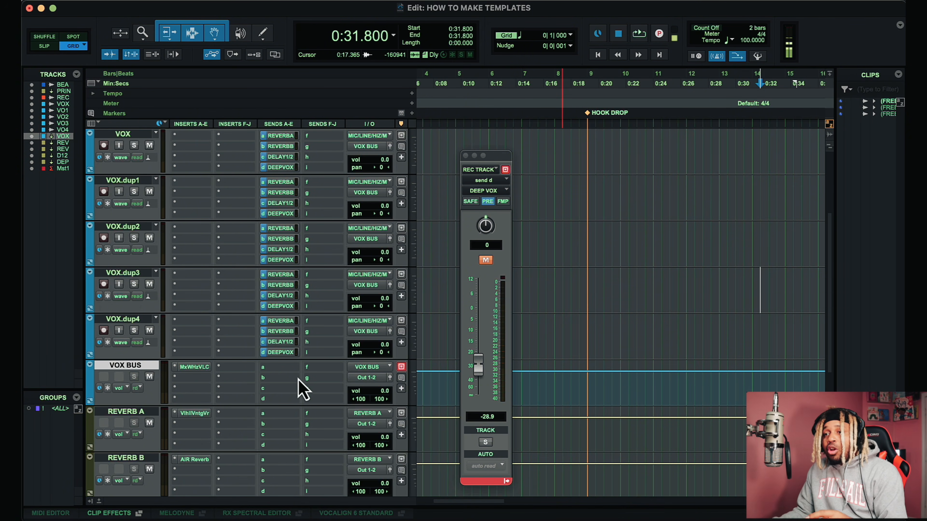
# Step: Close the REC TRACK send window
pyautogui.scroll(3, 301, 388)
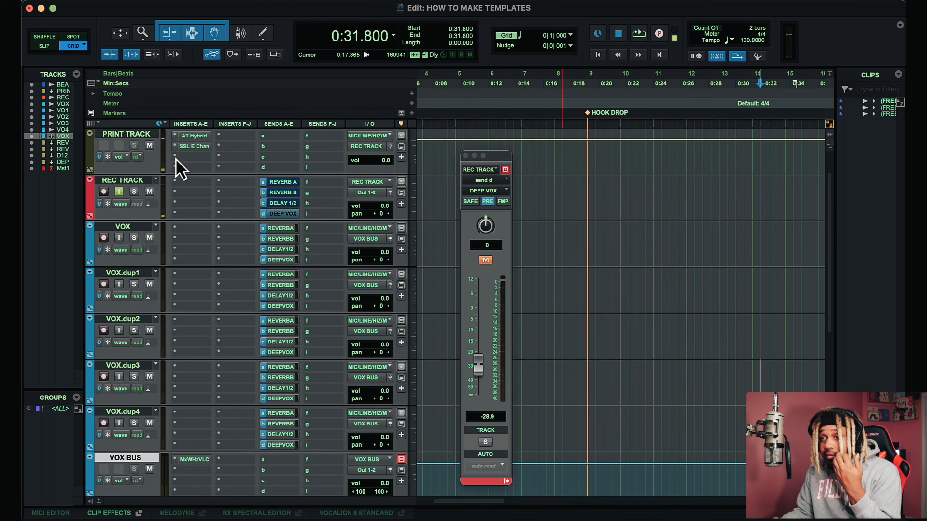
pyautogui.scroll(1, 176, 159)
pyautogui.click(465, 156)
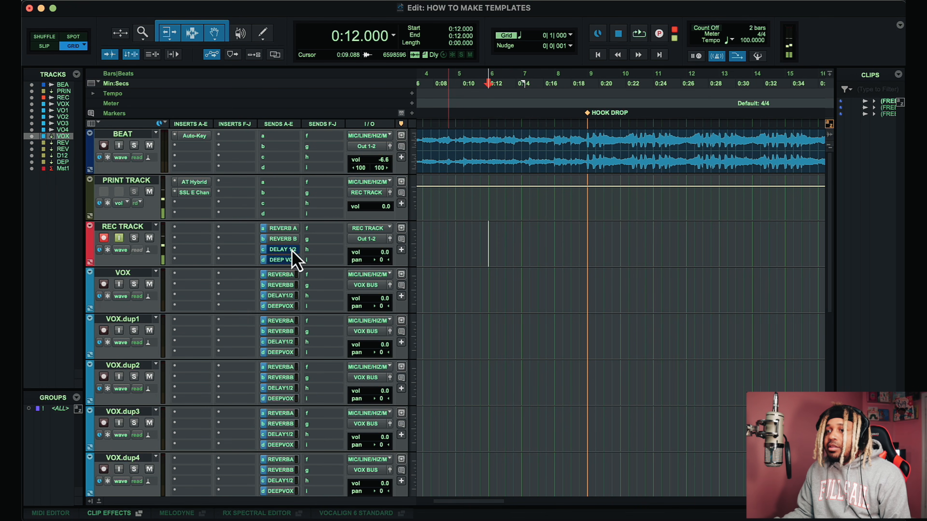
# Step: Open the REC TRACK's Deep Vox send fader window
pyautogui.click(293, 262)
pyautogui.scroll(-2, 294, 263)
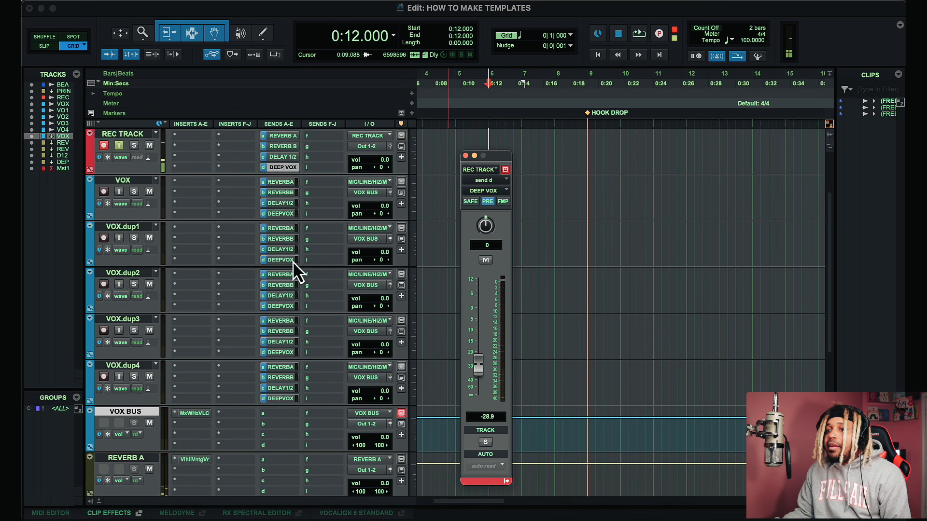
pyautogui.scroll(2, 548, 260)
pyautogui.hscroll(-3, 602, 219)
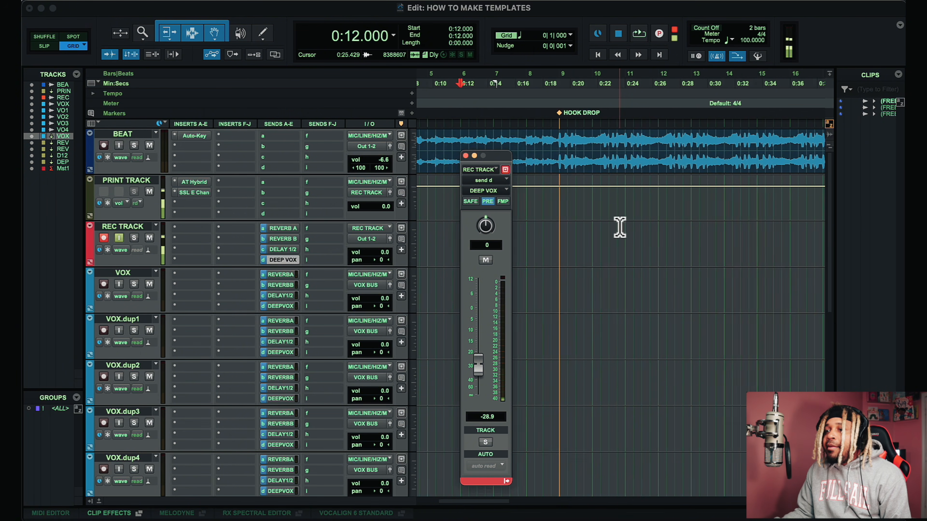
# Step: Record a take on REC TRACK starting at 0:14.400 and discard it
pyautogui.click(606, 240)
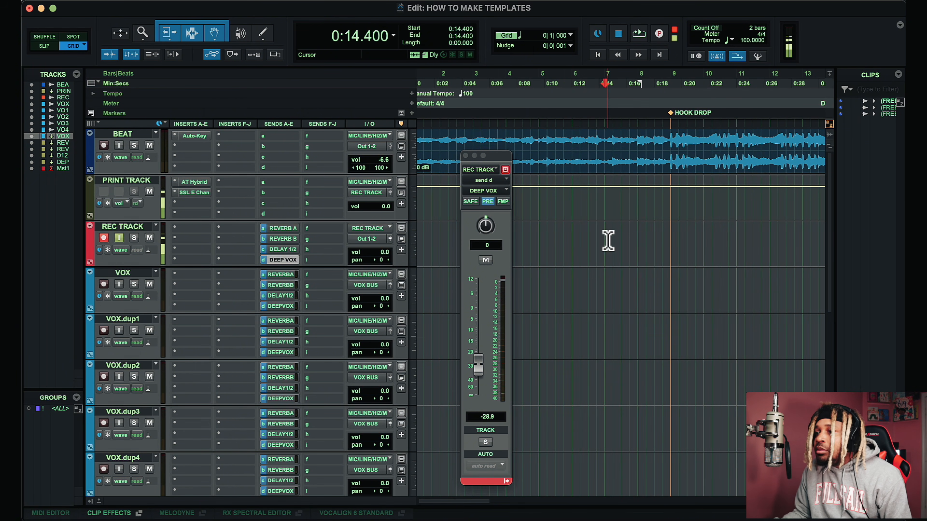
pyautogui.press('super+space')
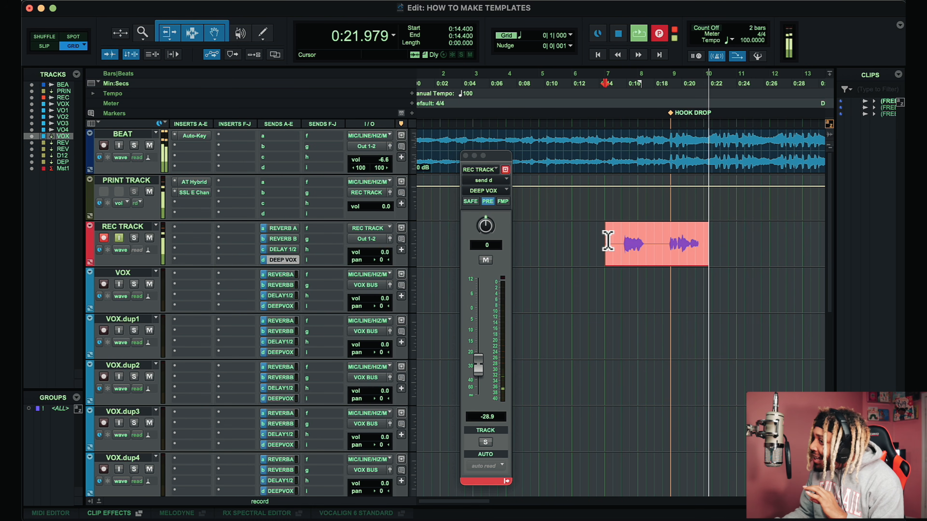
pyautogui.press('super+period')
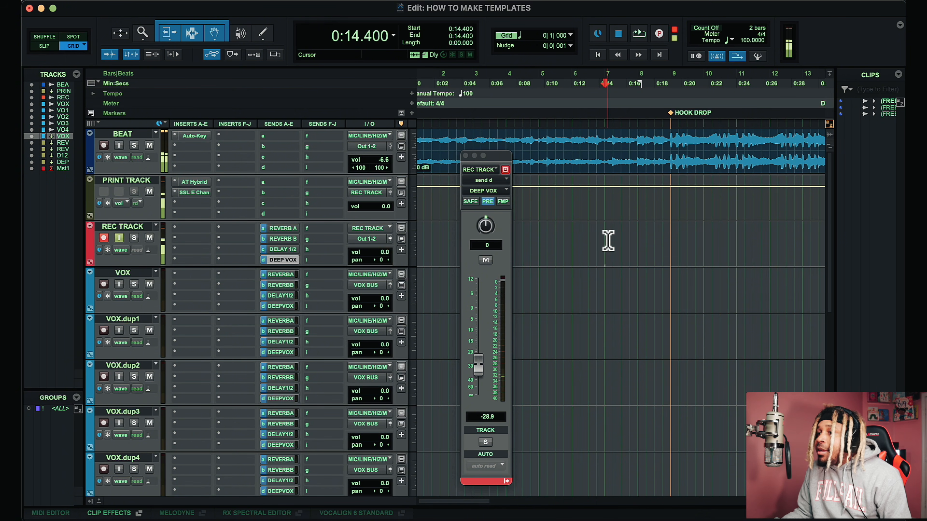
# Step: Record a new vocal take on REC TRACK and move the clip down to the VOX track
pyautogui.press('super+space')
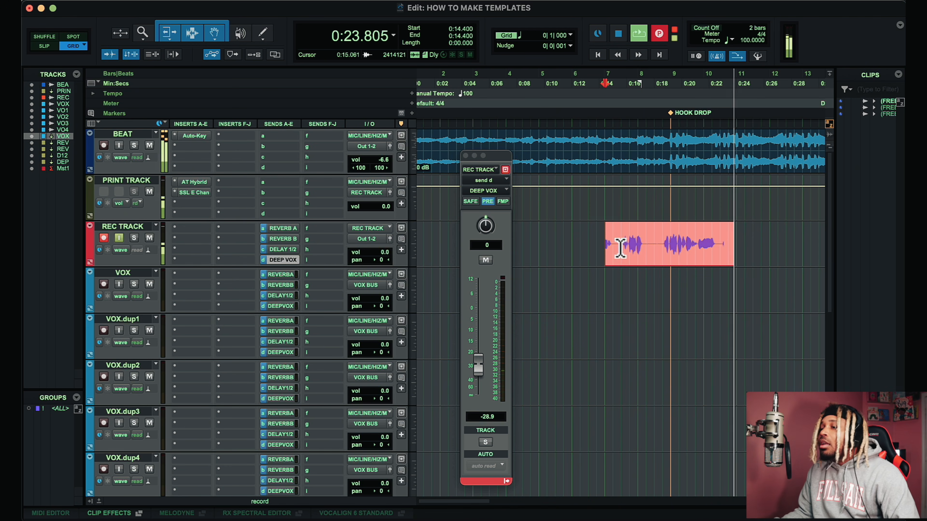
pyautogui.press('space')
pyautogui.moveTo(692, 266); pyautogui.dragTo(692, 312)
# Step: Trim the VOX clip's start at 0:18.600 and trim its end to remove the trailing silence
pyautogui.click(660, 235)
pyautogui.press('space')
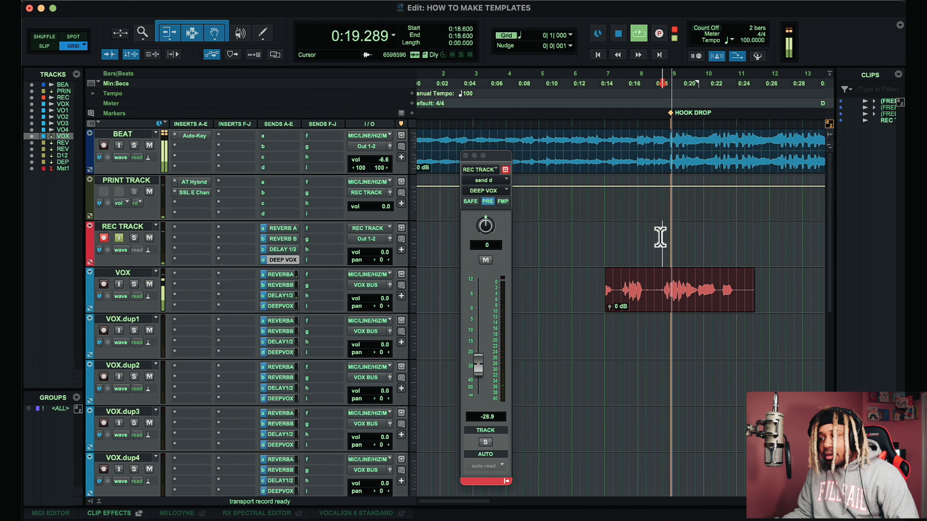
pyautogui.press('t')
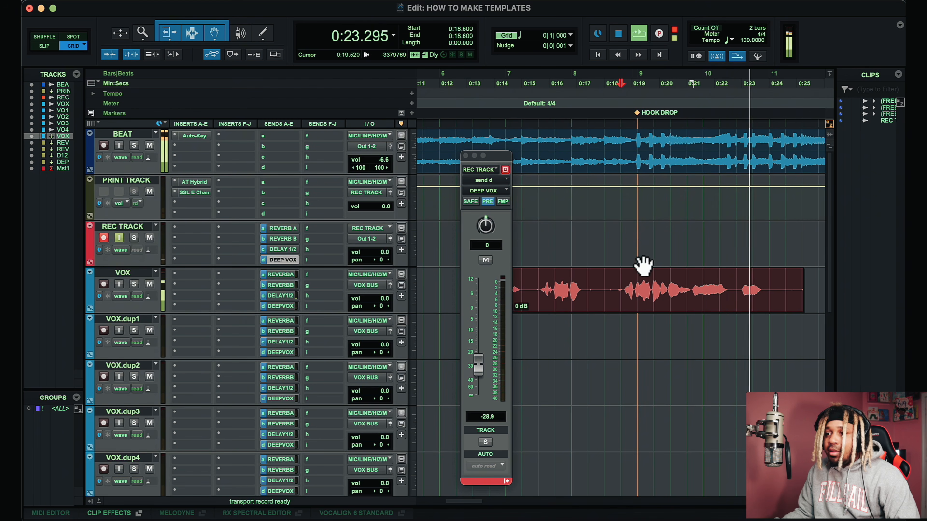
pyautogui.press('a')
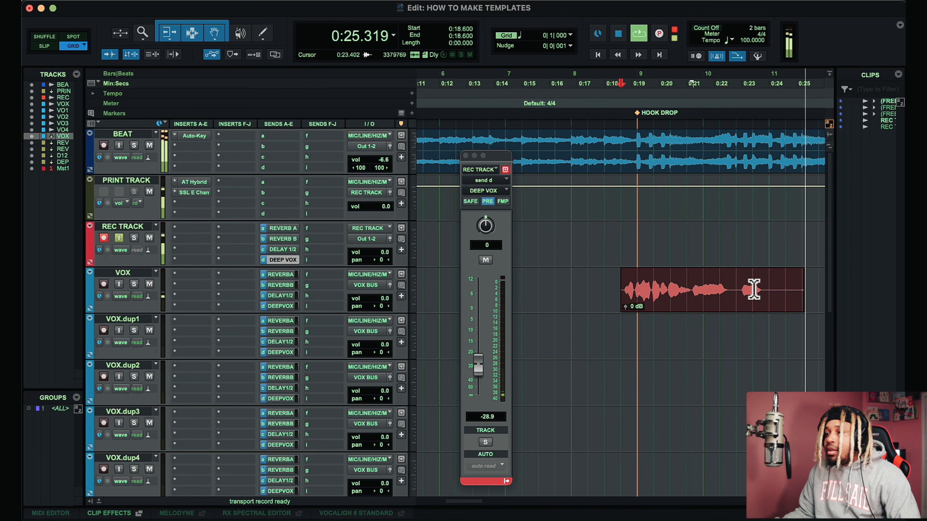
pyautogui.click(749, 289)
pyautogui.press('s')
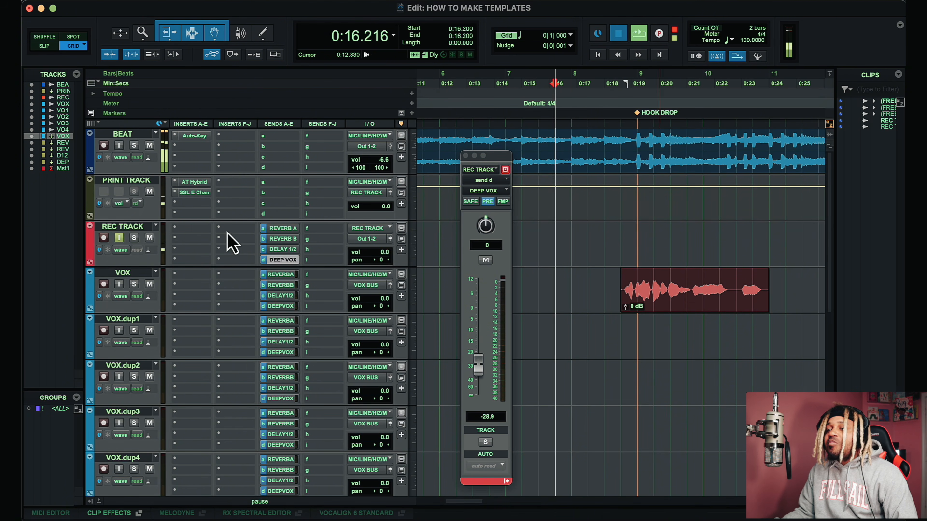
# Step: Record another vocal take on REC TRACK and move the clip down to the VOX.dup1 track
pyautogui.press('super+space')
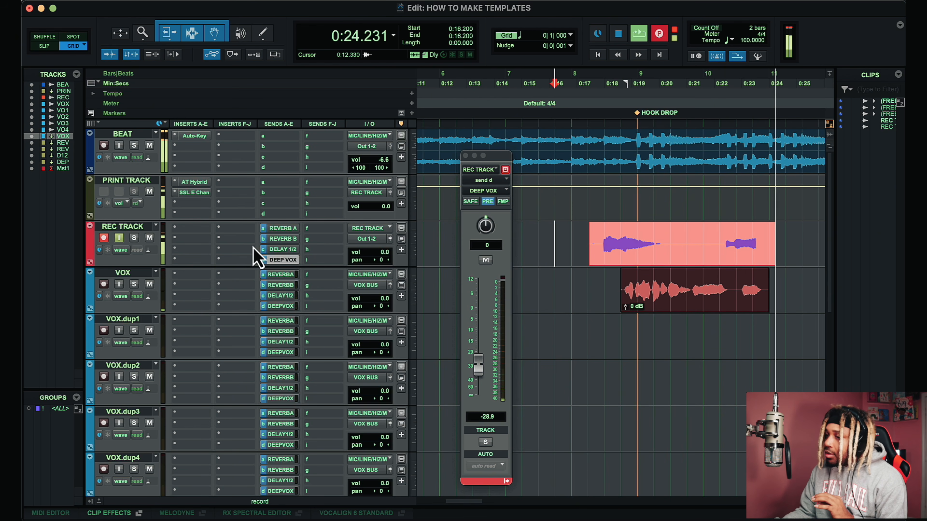
pyautogui.press('space')
pyautogui.moveTo(677, 264); pyautogui.dragTo(680, 350)
pyautogui.press('space')
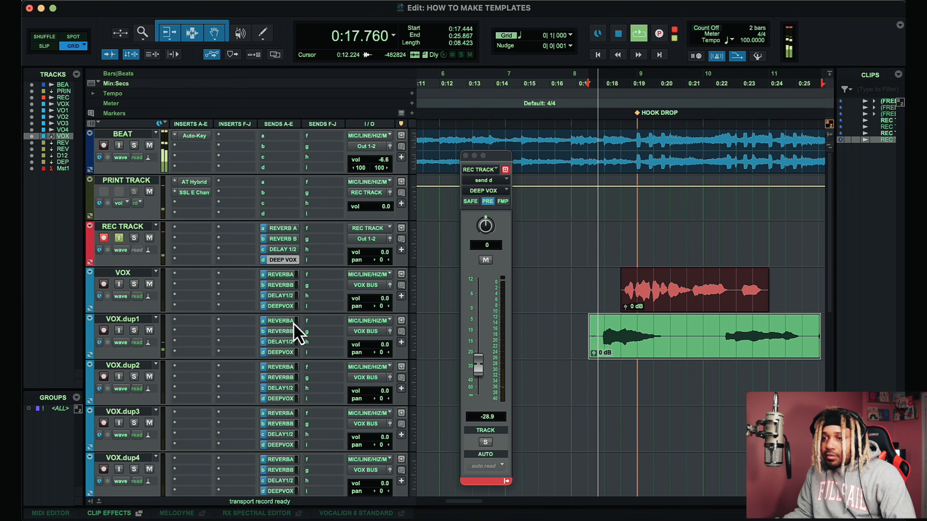
# Step: Set VOX.dup1's Reverb A send to -3.0 dB and lower the doubled clip's gain to -6.6 dB
pyautogui.click(294, 323)
pyautogui.moveTo(478, 356); pyautogui.dragTo(483, 311)
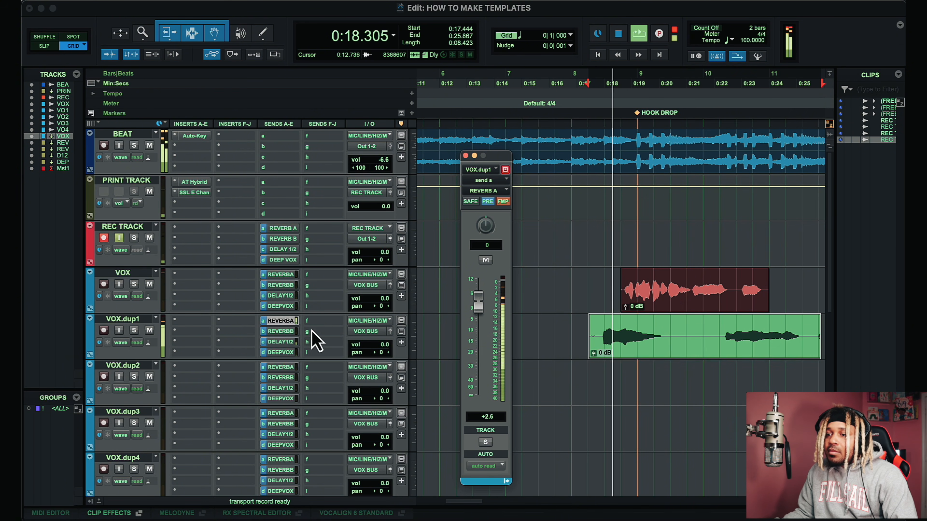
pyautogui.moveTo(473, 331); pyautogui.dragTo(483, 347)
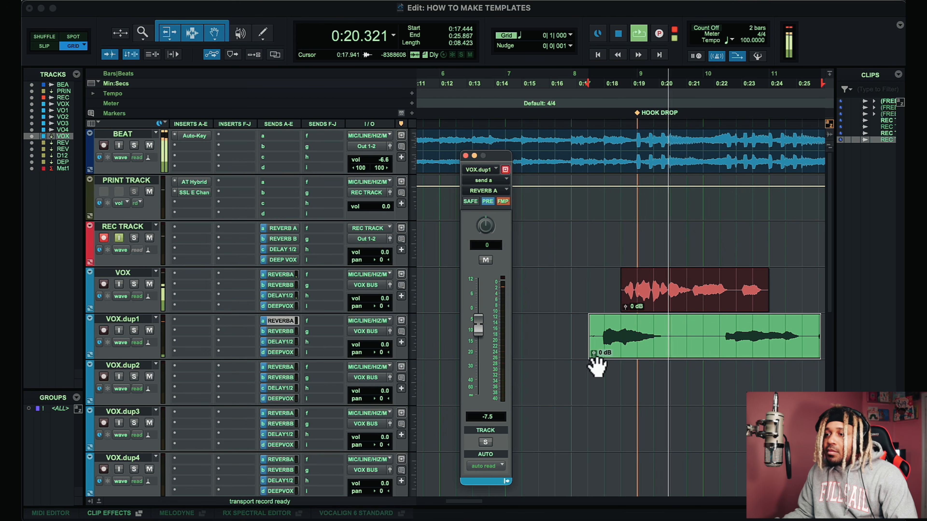
pyautogui.moveTo(593, 352); pyautogui.dragTo(595, 361)
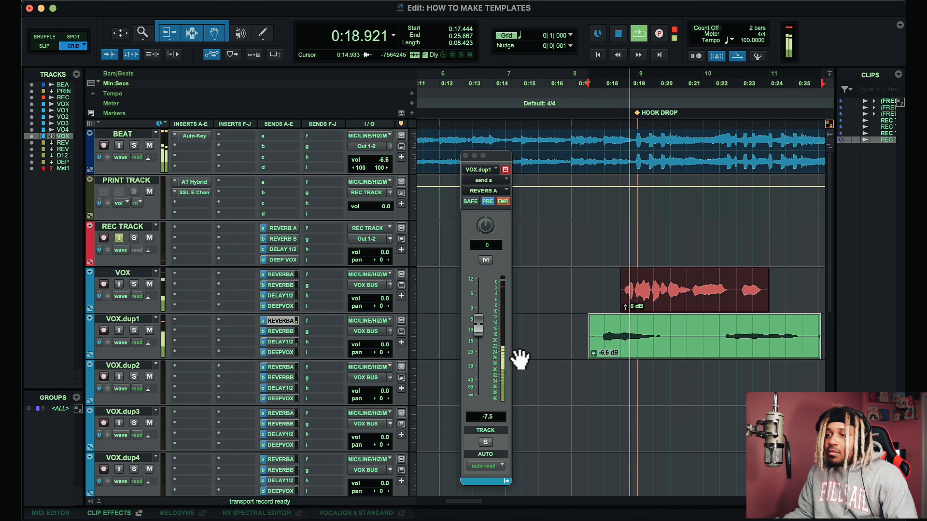
pyautogui.moveTo(486, 337); pyautogui.dragTo(480, 321)
pyautogui.press('space')
pyautogui.press('space')
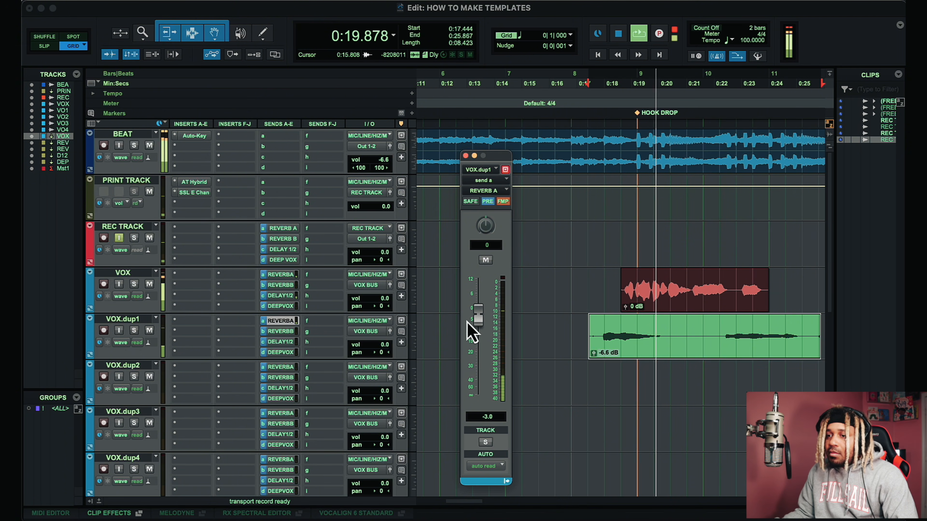
# Step: Adjust VOX.dup1's Delay 1/2 send and set its Deep Vox send to -6.2 dB
pyautogui.click(290, 350)
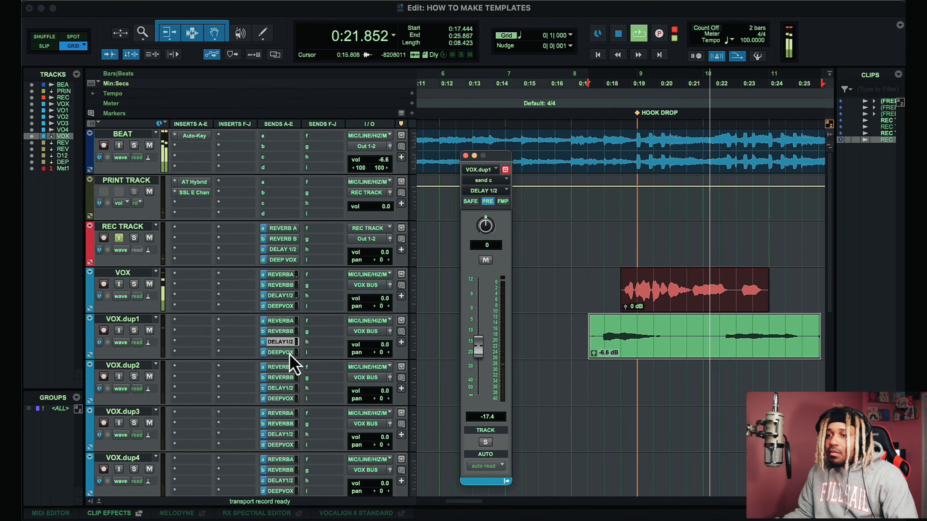
pyautogui.moveTo(479, 365); pyautogui.dragTo(481, 317)
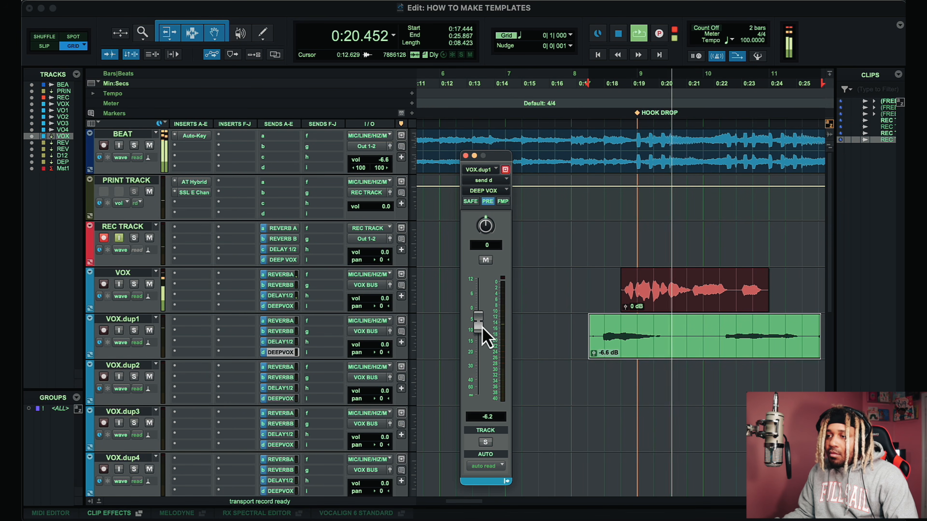
# Step: Set the VOX track's Deep Vox send level to -12.9 dB and play back
pyautogui.click(279, 306)
pyautogui.moveTo(478, 370); pyautogui.dragTo(483, 343)
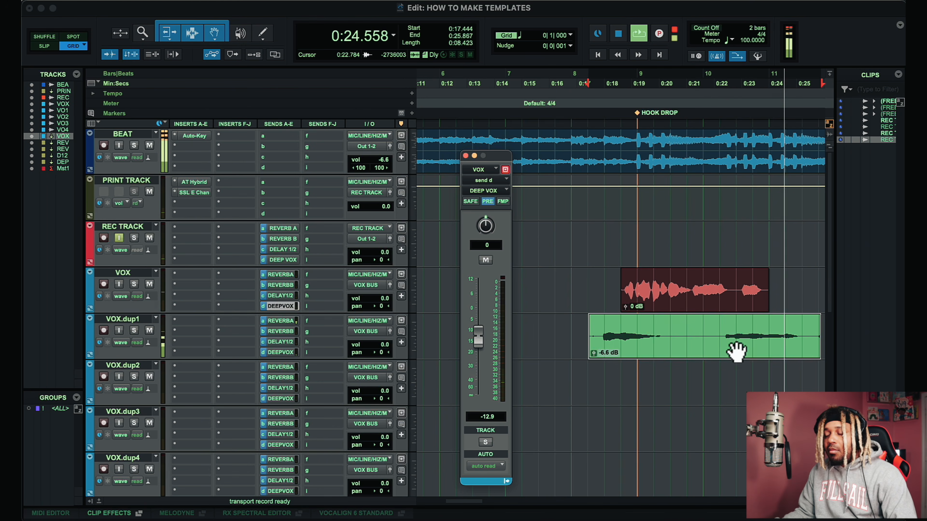
pyautogui.press('space')
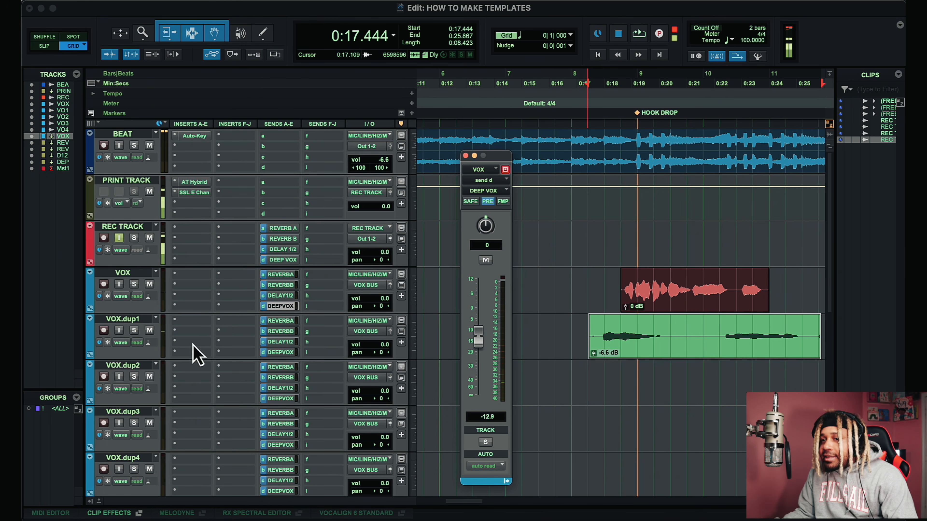
# Step: Insert the UADx Studio D Chorus (mono/stereo) plug-in on VOX.dup1 and close its window
pyautogui.click(207, 353)
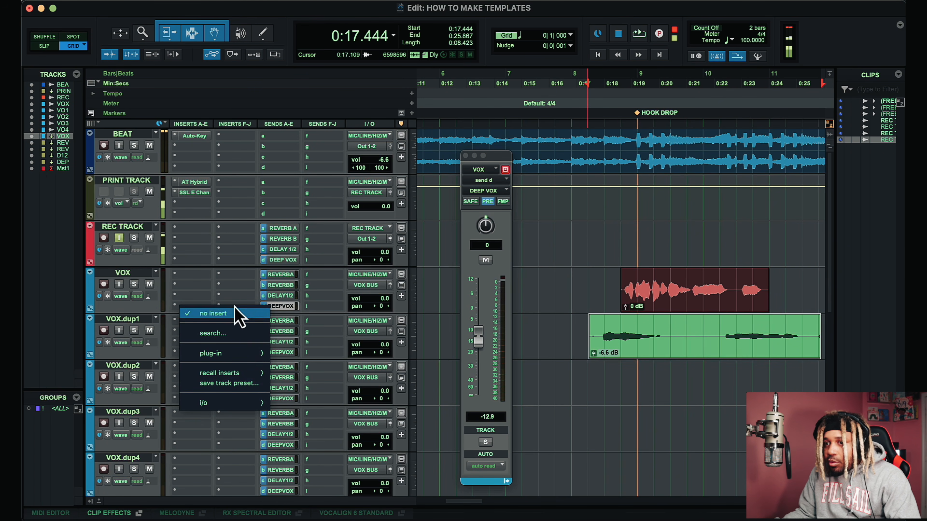
pyautogui.click(196, 290)
pyautogui.click(186, 322)
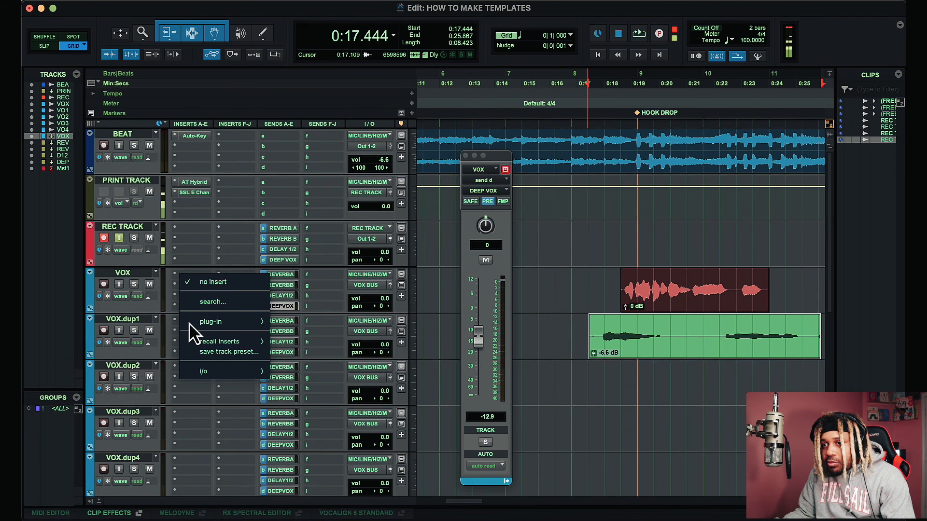
pyautogui.click(236, 300)
pyautogui.write('chorus')
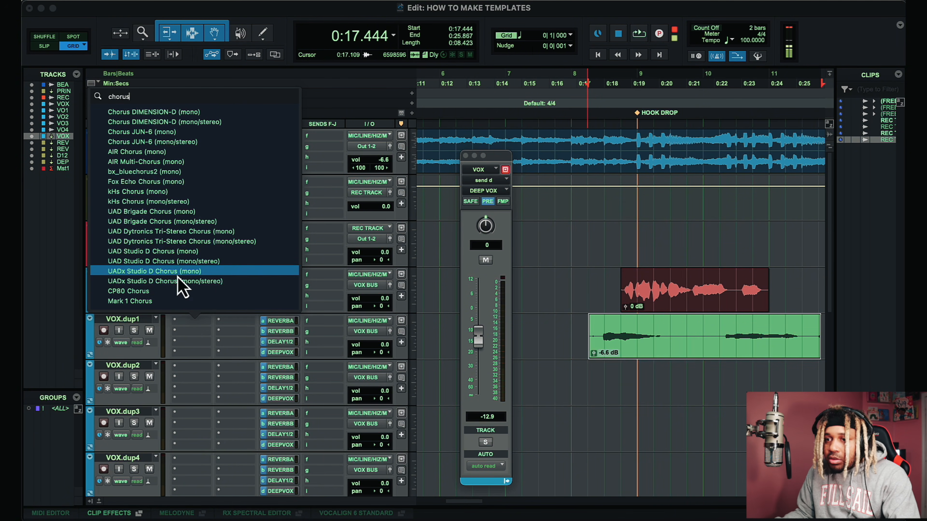
pyautogui.click(203, 281)
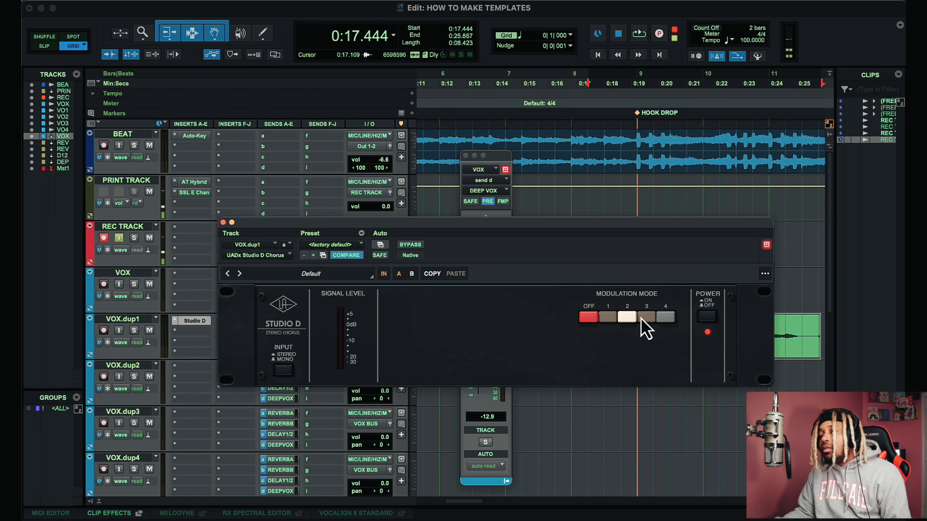
pyautogui.press('space')
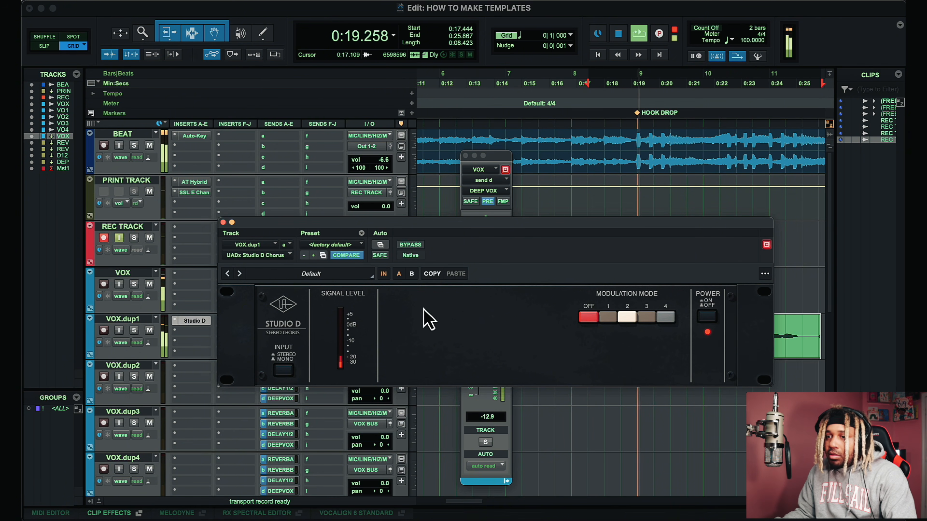
pyautogui.click(223, 222)
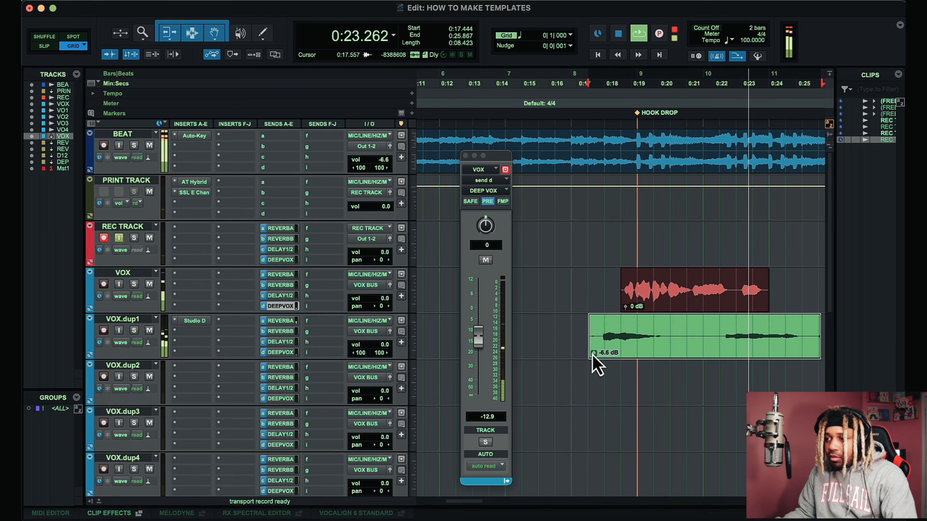
# Step: Lower the VOX.dup1 clip's gain to -10.3 dB and play back
pyautogui.moveTo(593, 354); pyautogui.dragTo(596, 363)
pyautogui.scroll(-1, 598, 366)
pyautogui.scroll(1, 602, 366)
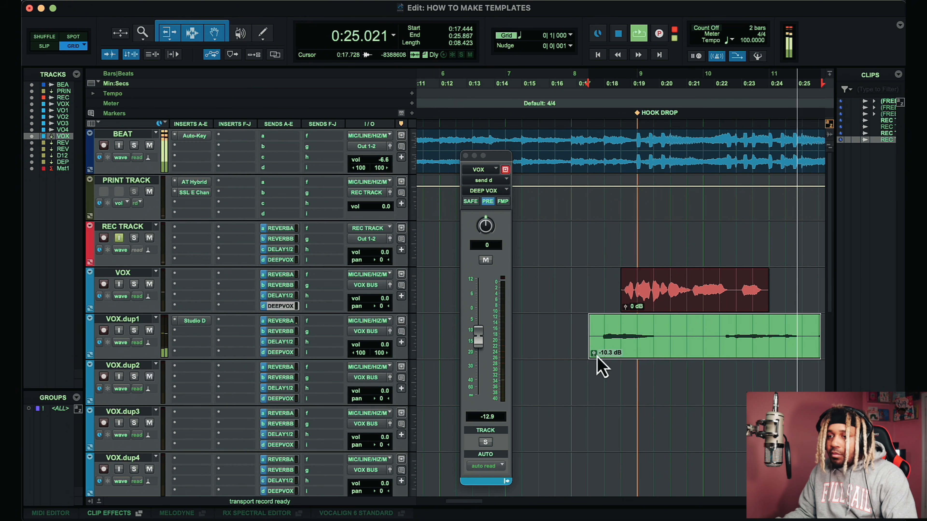
pyautogui.press('space')
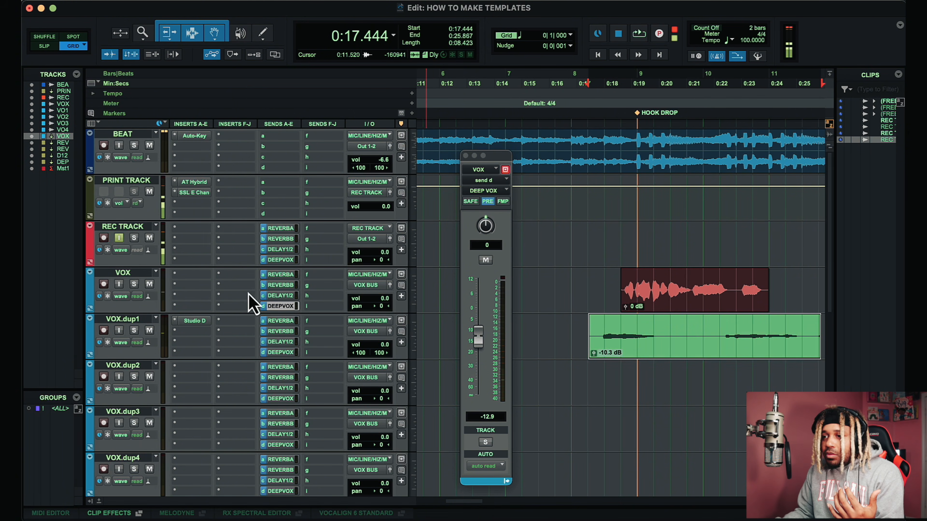
# Step: Set the VOX track's Reverb B send level to -21.4 dB while playing back from 0:16.800
pyautogui.click(571, 236)
pyautogui.press('space')
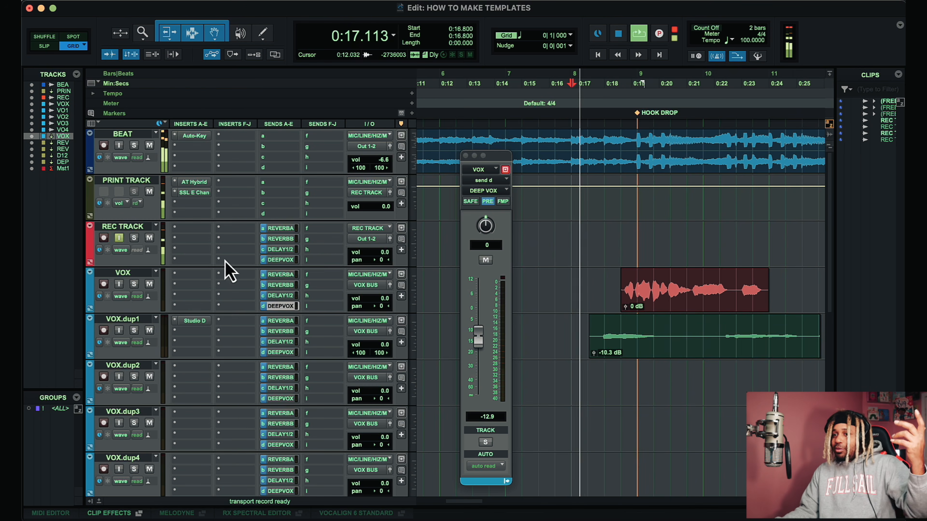
pyautogui.click(279, 285)
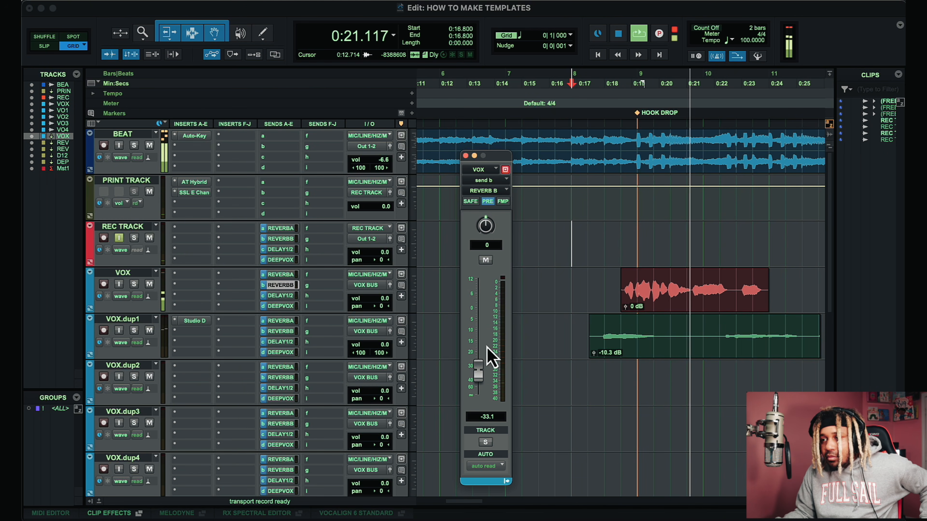
pyautogui.moveTo(479, 372); pyautogui.dragTo(478, 325)
pyautogui.press('space')
pyautogui.press('space')
pyautogui.moveTo(479, 334); pyautogui.dragTo(478, 365)
# Step: In the VOX BUS VLC plug-in, nudge the Gain knob and raise the High Cut knob and its frequency switch
pyautogui.scroll(-5, 580, 277)
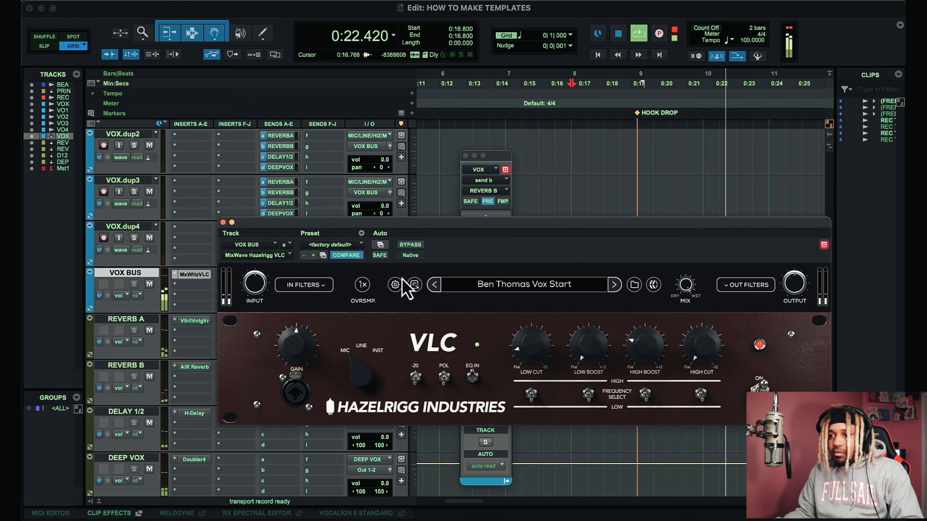
pyautogui.moveTo(601, 342)
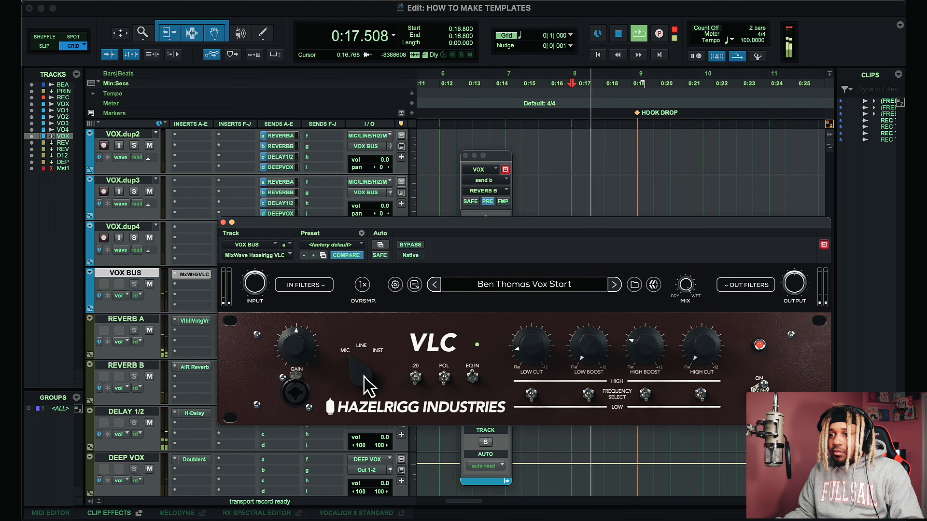
pyautogui.moveTo(300, 352)
pyautogui.moveTo(298, 330); pyautogui.dragTo(298, 336)
pyautogui.moveTo(695, 364); pyautogui.dragTo(698, 310)
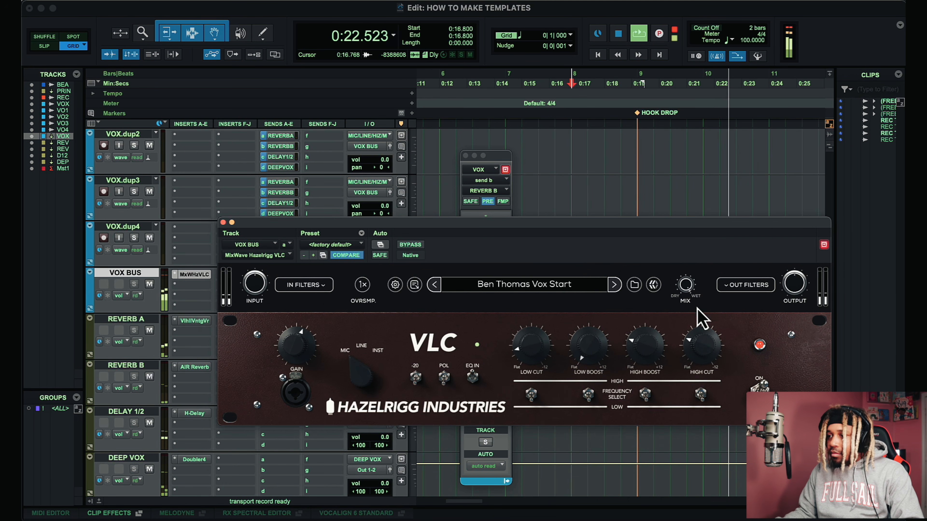
pyautogui.click(704, 394)
# Step: Raise the VLC's High Boost knob, change its frequency switch, and close the plug-in window
pyautogui.moveTo(652, 361)
pyautogui.mouseDown()
pyautogui.moveTo(662, 310)
pyautogui.moveTo(643, 329)
pyautogui.moveTo(644, 351)
pyautogui.mouseUp()
pyautogui.click(646, 395)
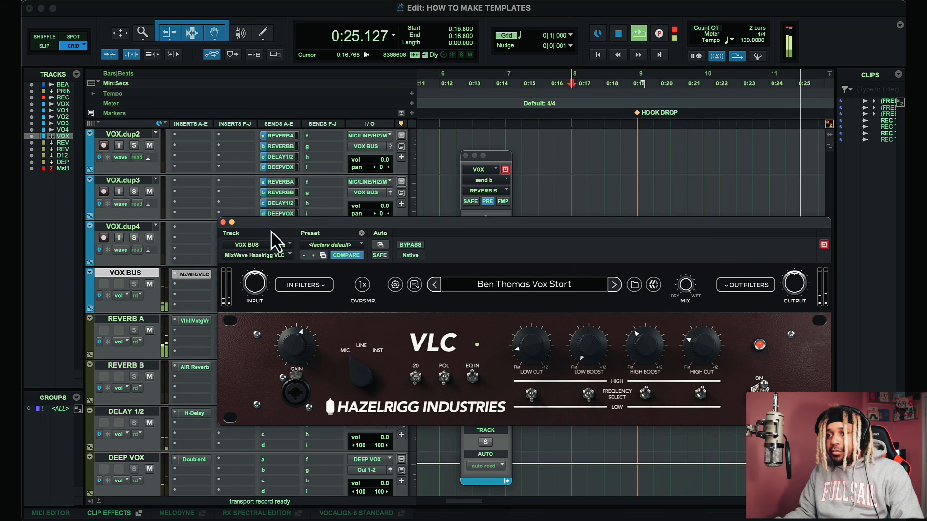
pyautogui.press('space')
pyautogui.click(222, 223)
pyautogui.scroll(5, 412, 297)
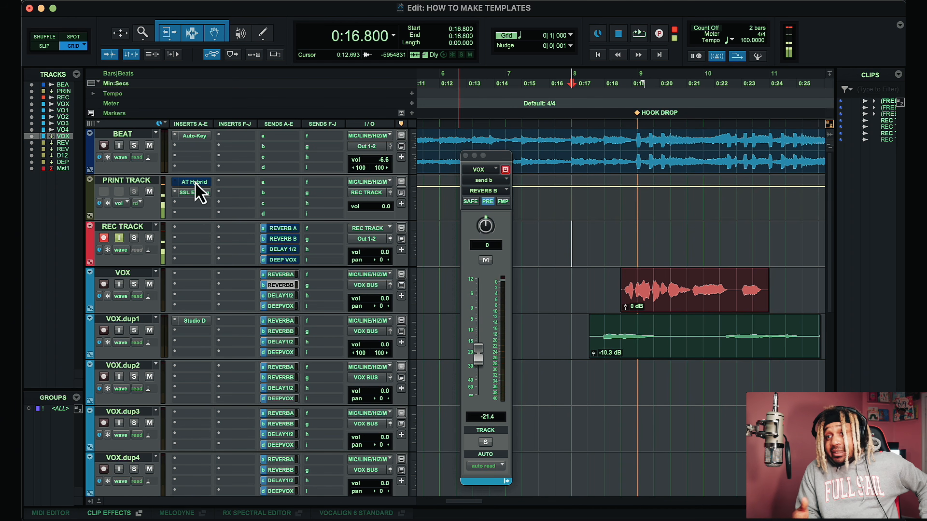
# Step: Save the print track as a track preset named PRINT TRACK SSL in the Avid category
pyautogui.click(156, 178)
pyautogui.rightClick(150, 188)
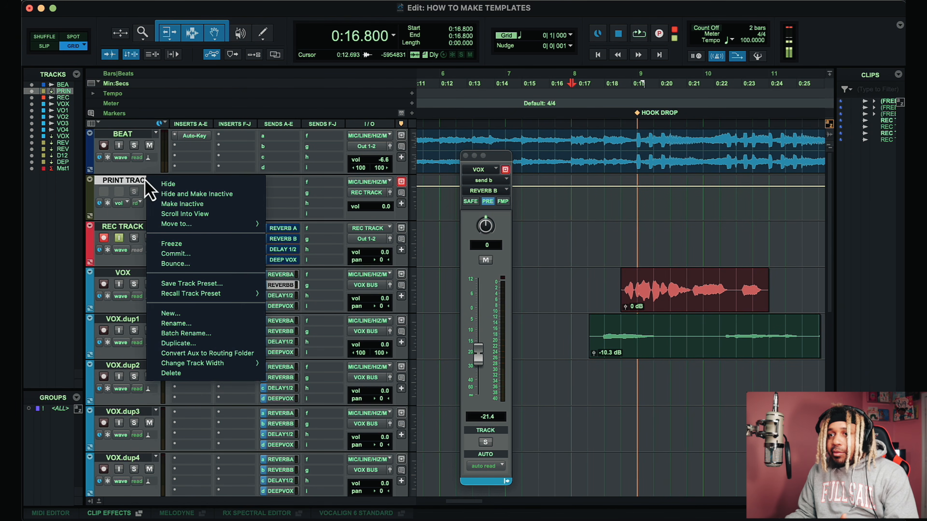
pyautogui.click(193, 285)
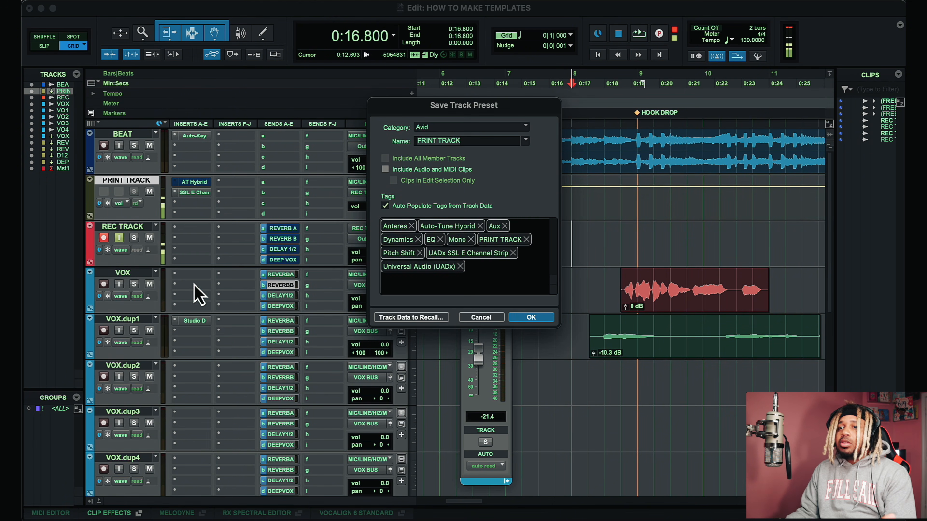
pyautogui.click(467, 140)
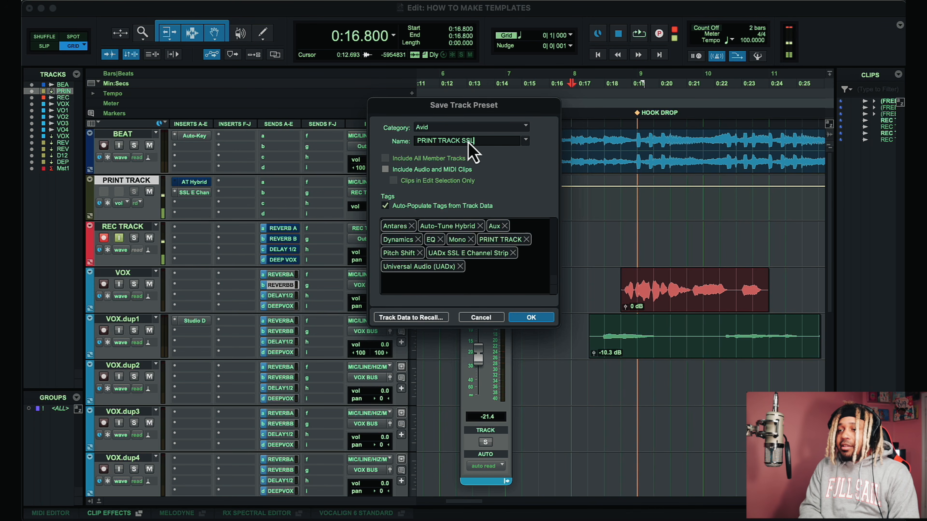
pyautogui.press('Return')
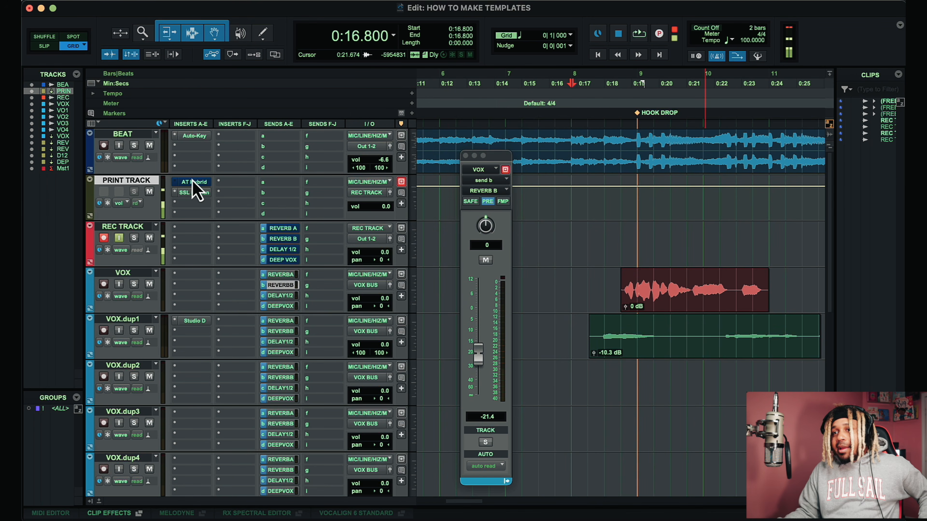
# Step: Browse the saved track presets available for recall on the print track without choosing one
pyautogui.rightClick(148, 179)
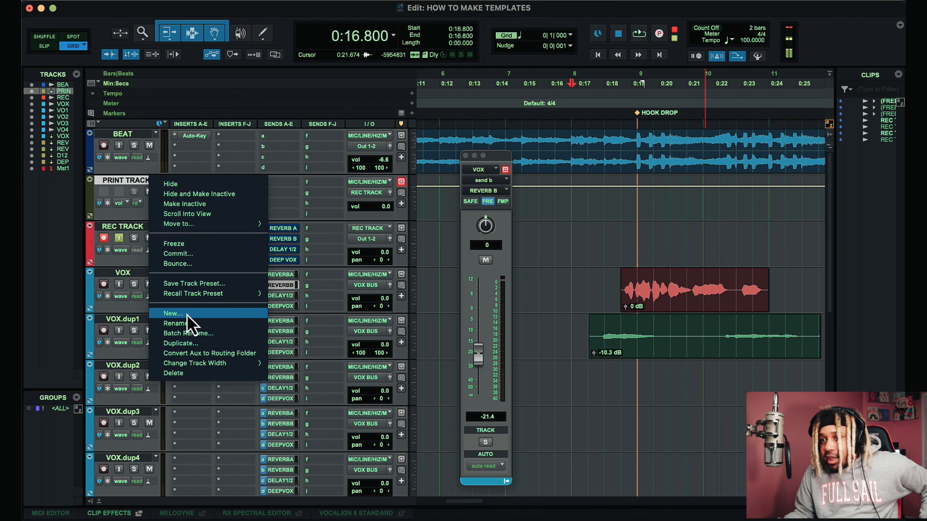
pyautogui.moveTo(190, 294)
pyautogui.moveTo(321, 319)
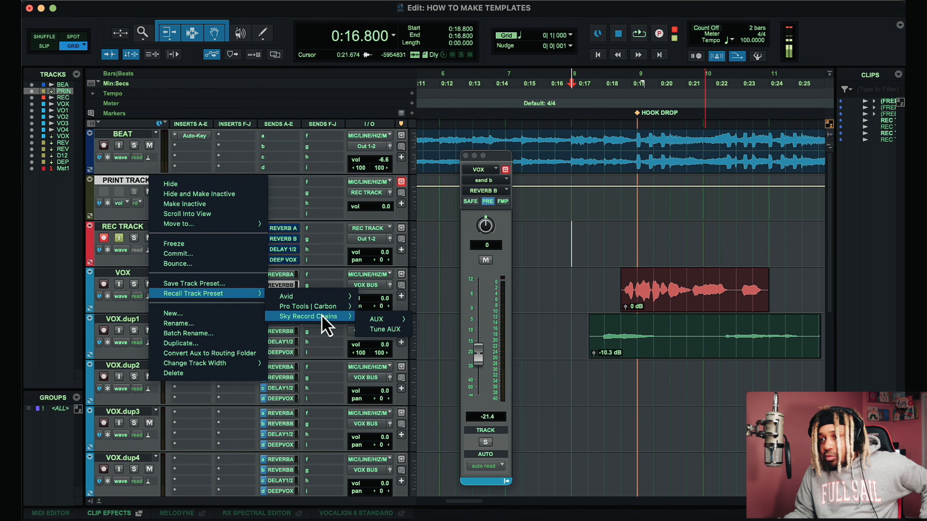
pyautogui.moveTo(399, 322)
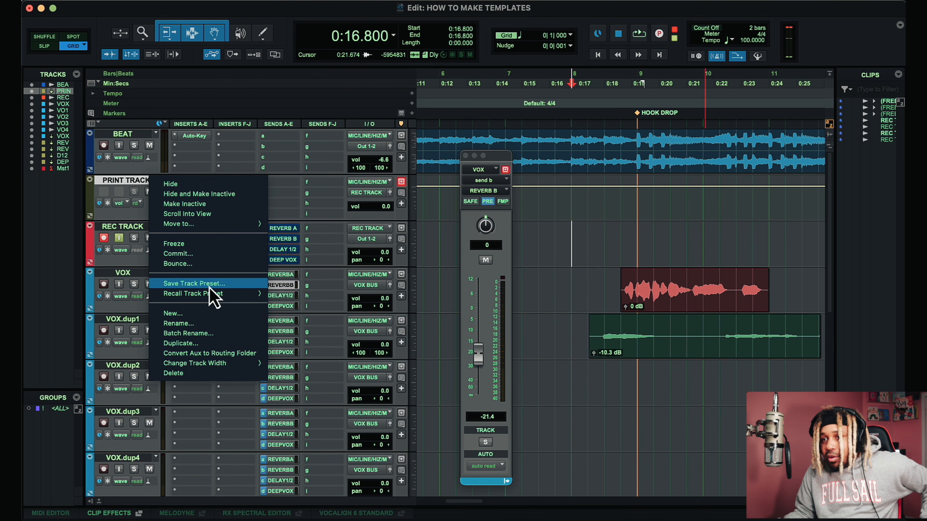
pyautogui.moveTo(222, 294)
pyautogui.moveTo(283, 298)
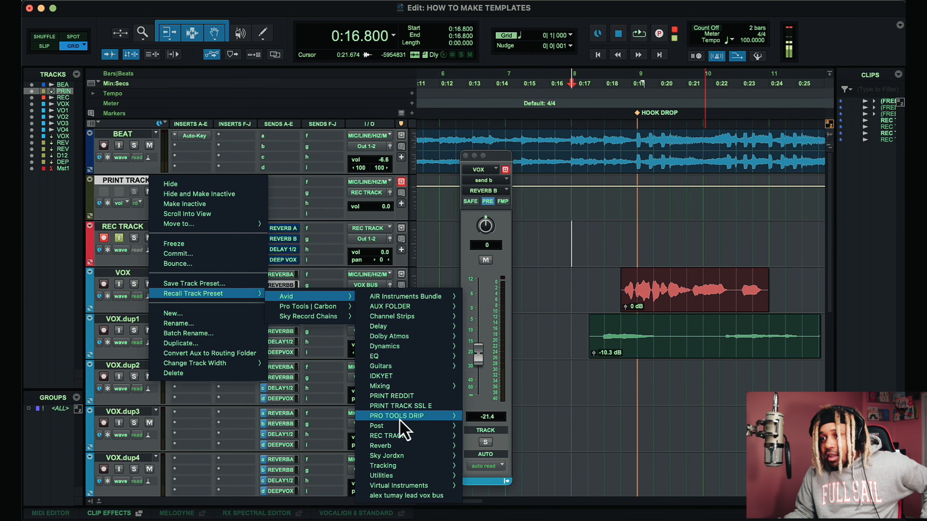
pyautogui.click(610, 257)
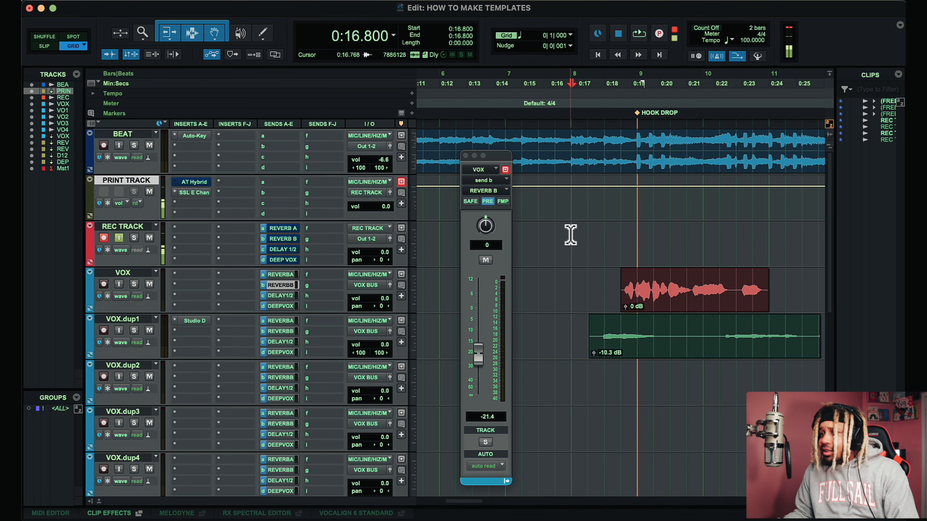
pyautogui.hscroll(2, 570, 235)
pyautogui.scroll(-4, 570, 235)
pyautogui.hscroll(-8, 570, 235)
pyautogui.scroll(4, 570, 235)
pyautogui.press('r')
pyautogui.hscroll(3, 571, 235)
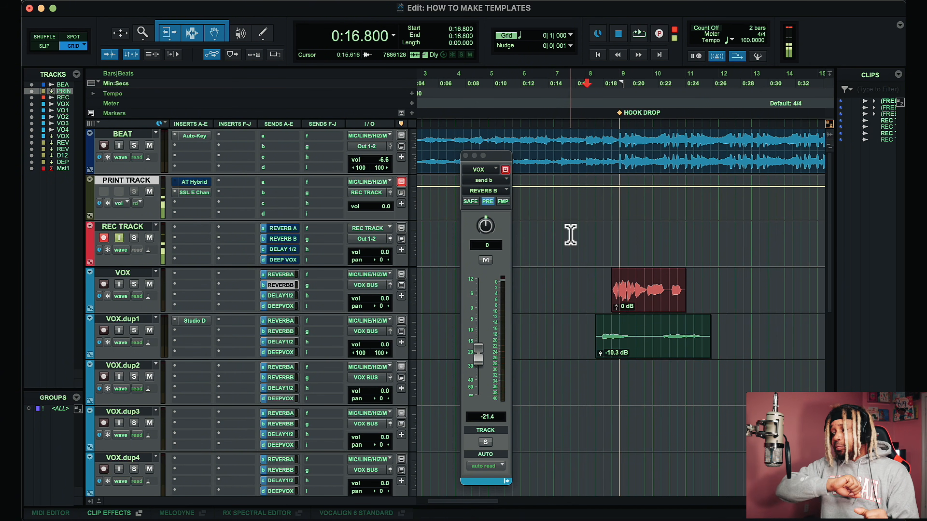
pyautogui.scroll(-4, 570, 235)
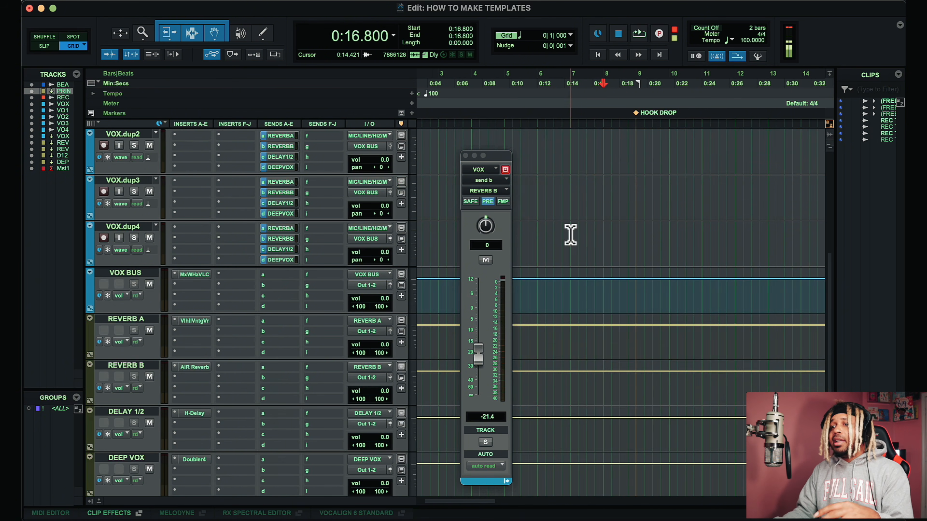
pyautogui.scroll(4, 570, 235)
pyautogui.hscroll(-2, 570, 235)
pyautogui.scroll(-4, 570, 235)
pyautogui.scroll(4, 570, 235)
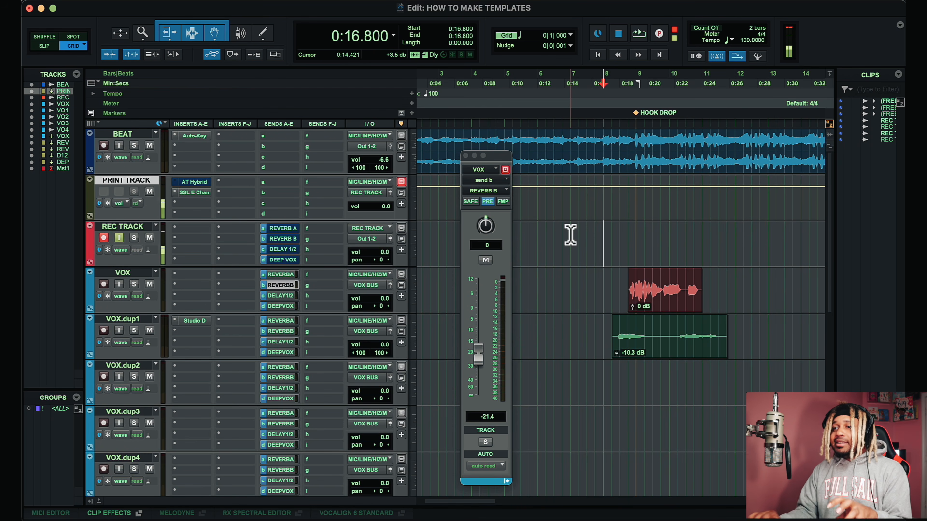
pyautogui.scroll(-5, 571, 234)
pyautogui.scroll(5, 570, 235)
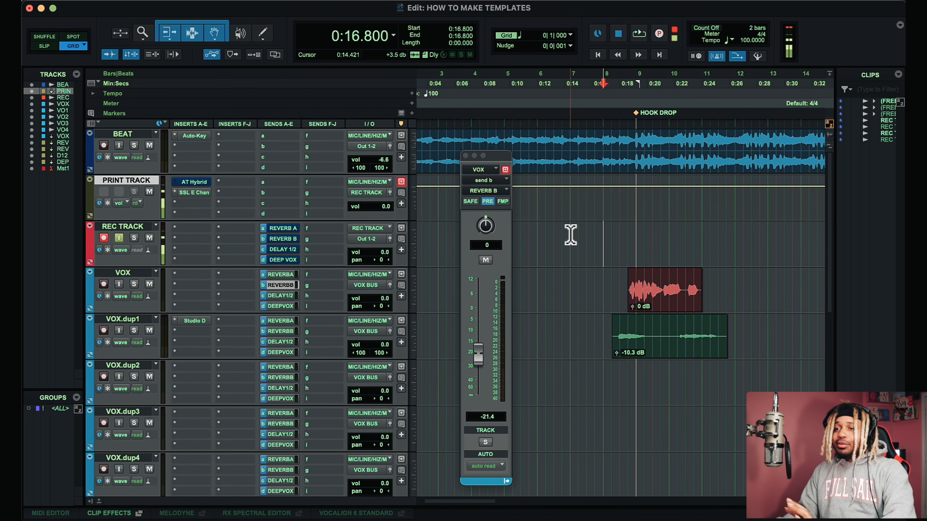
pyautogui.scroll(-2, 571, 235)
pyautogui.scroll(-4, 570, 235)
pyautogui.scroll(5, 570, 234)
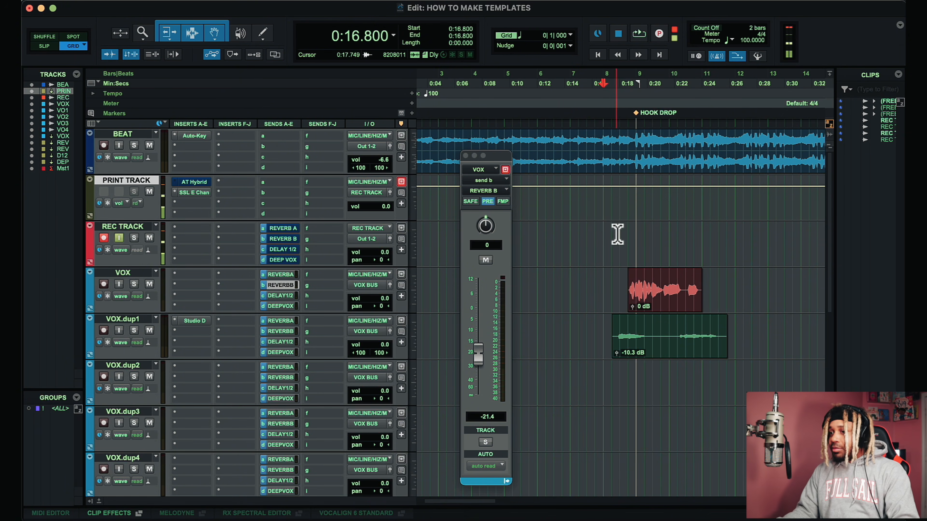
# Step: Play back the session around the hook drop while zooming in and out on the timeline
pyautogui.press('space')
pyautogui.press('super+bracketright')
pyautogui.press('super+bracketright')
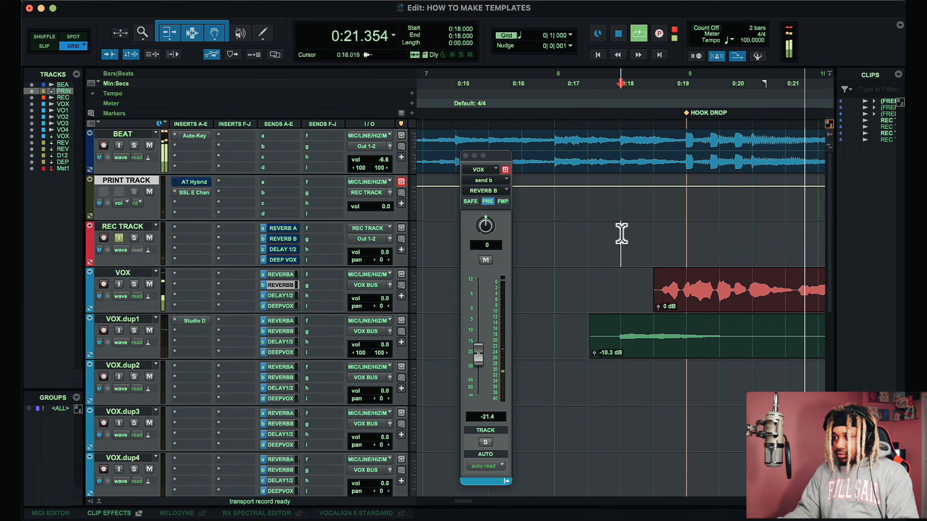
pyautogui.press('super+bracketleft')
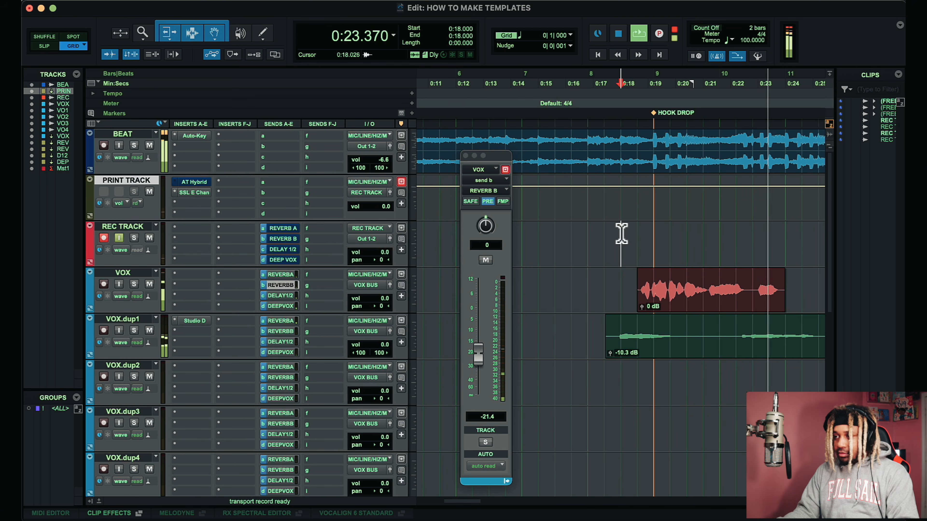
pyautogui.press('space')
# Step: Open the print track's SSL E Channel Strip plug-in window and reposition it
pyautogui.click(196, 193)
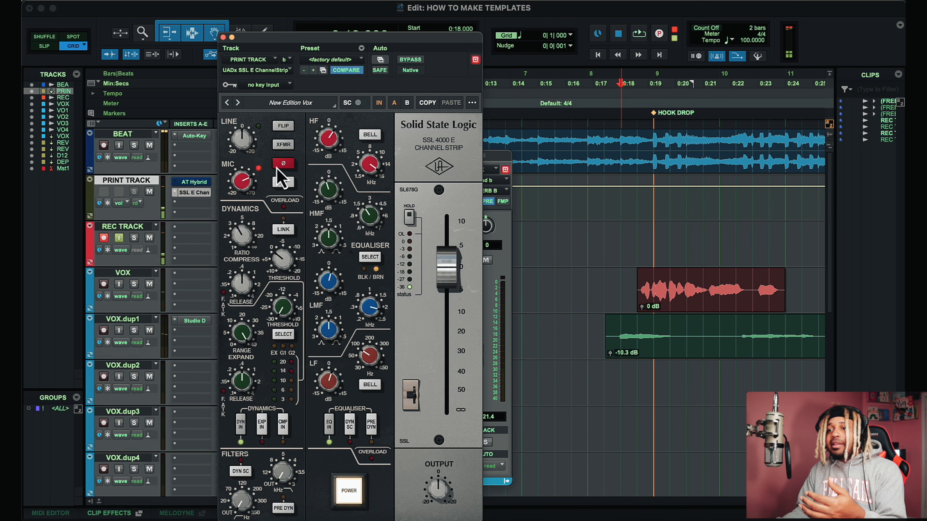
pyautogui.moveTo(391, 37); pyautogui.dragTo(415, 17)
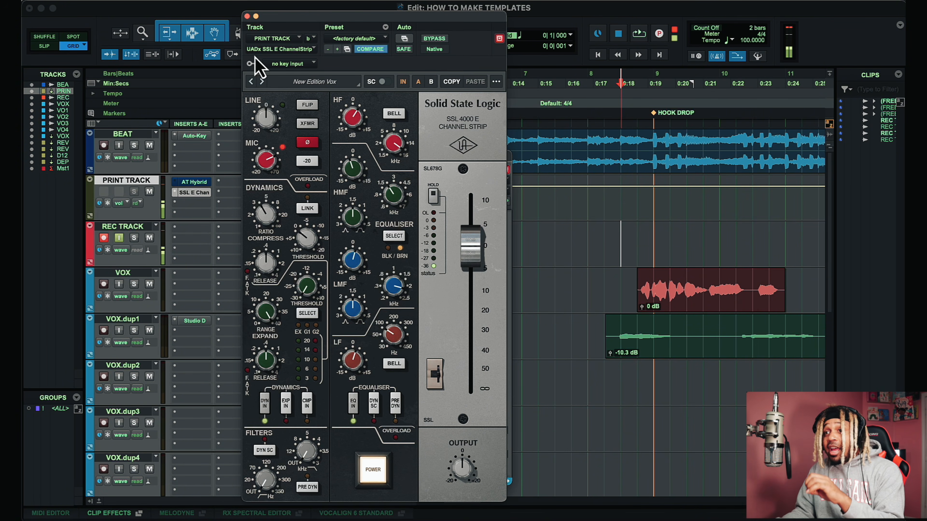